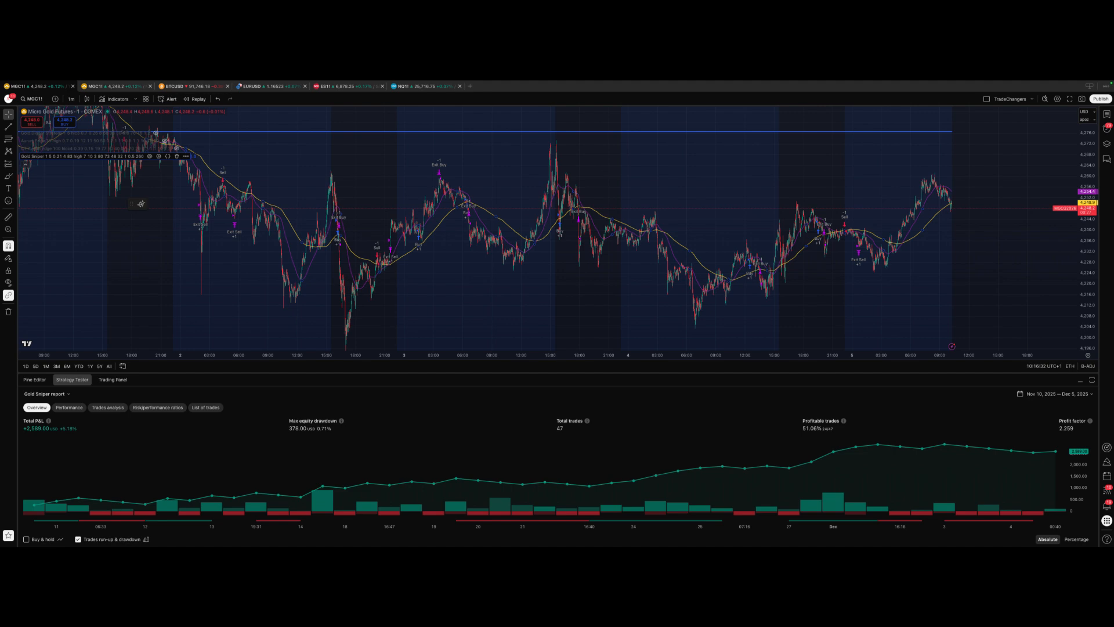
# Compare the CT Aurum Edge, Gold Digger and Gold Sniper backtests by showing one strategy at a time on the chart, ending with Gold Sniper.
pyautogui.click(150, 157)
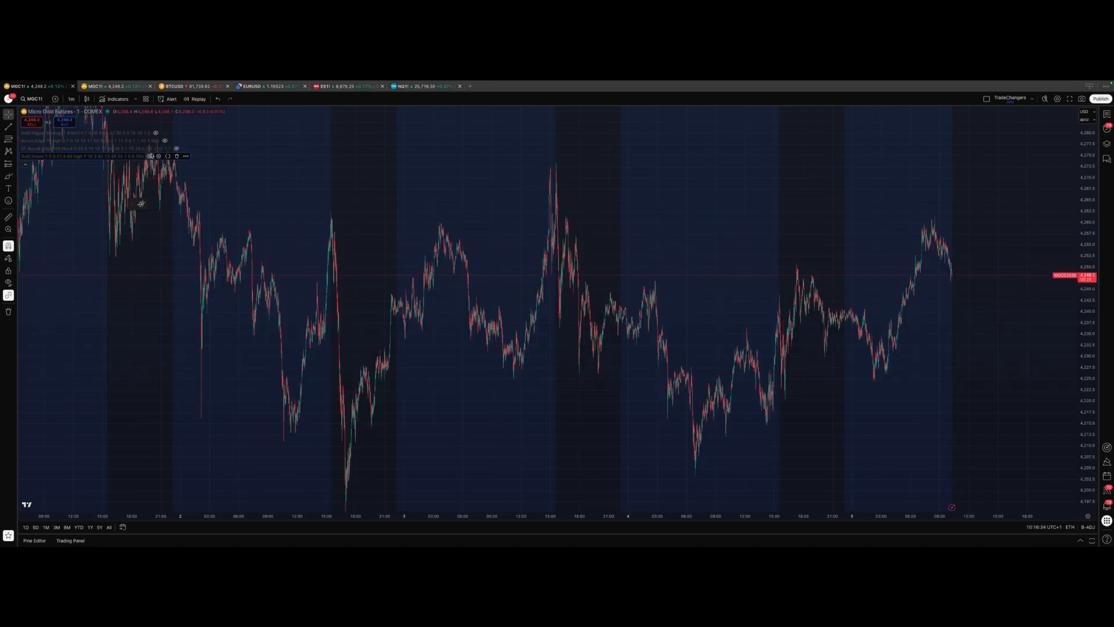
pyautogui.click(176, 149)
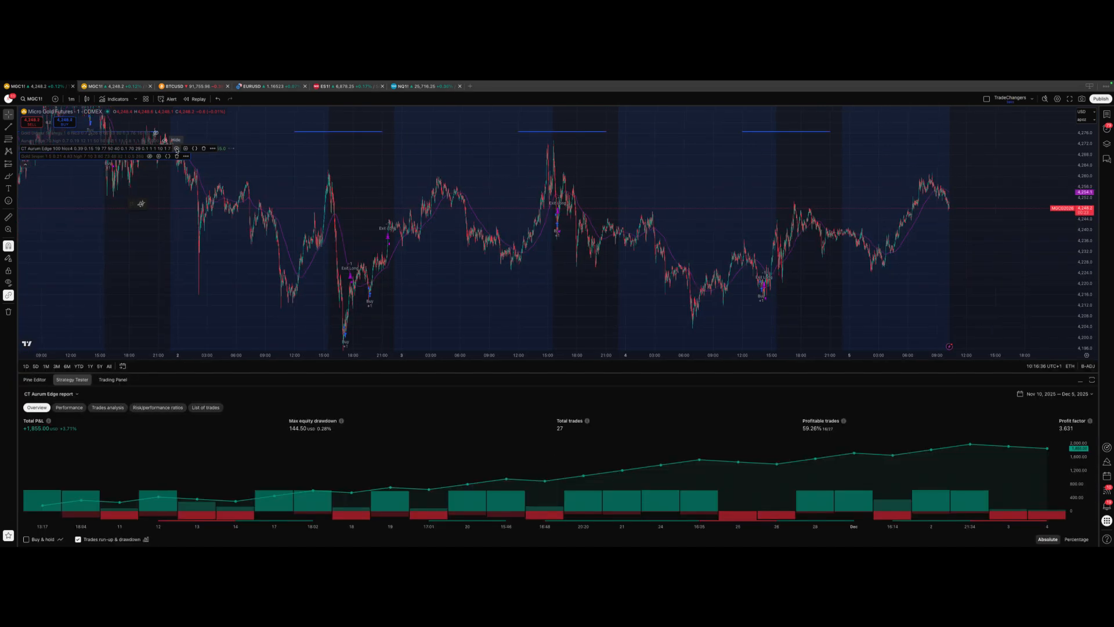
pyautogui.click(177, 150)
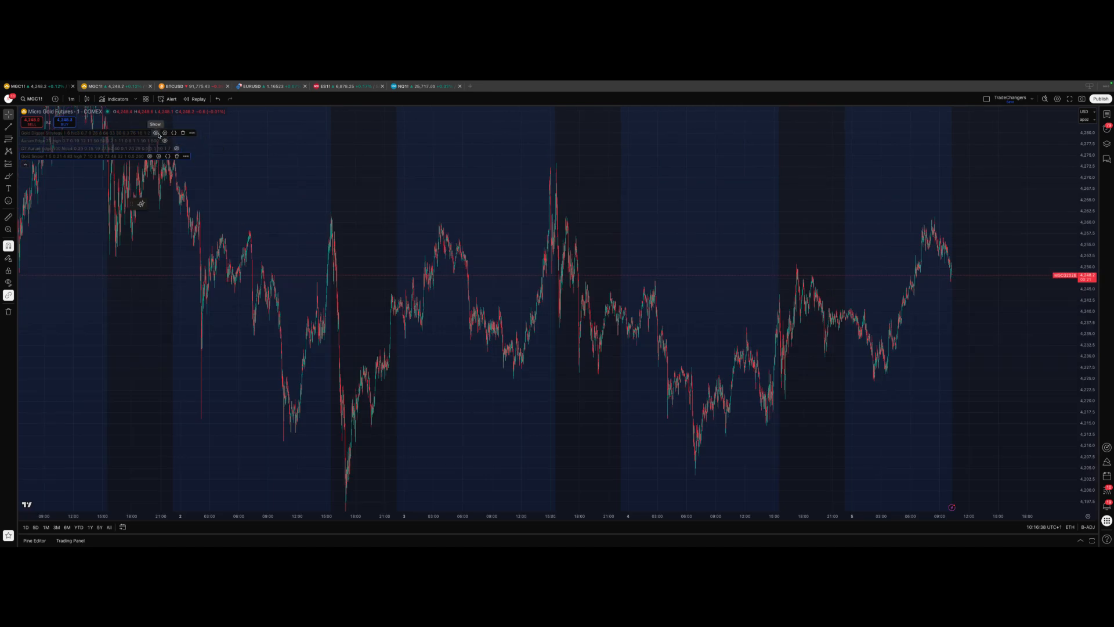
pyautogui.click(155, 133)
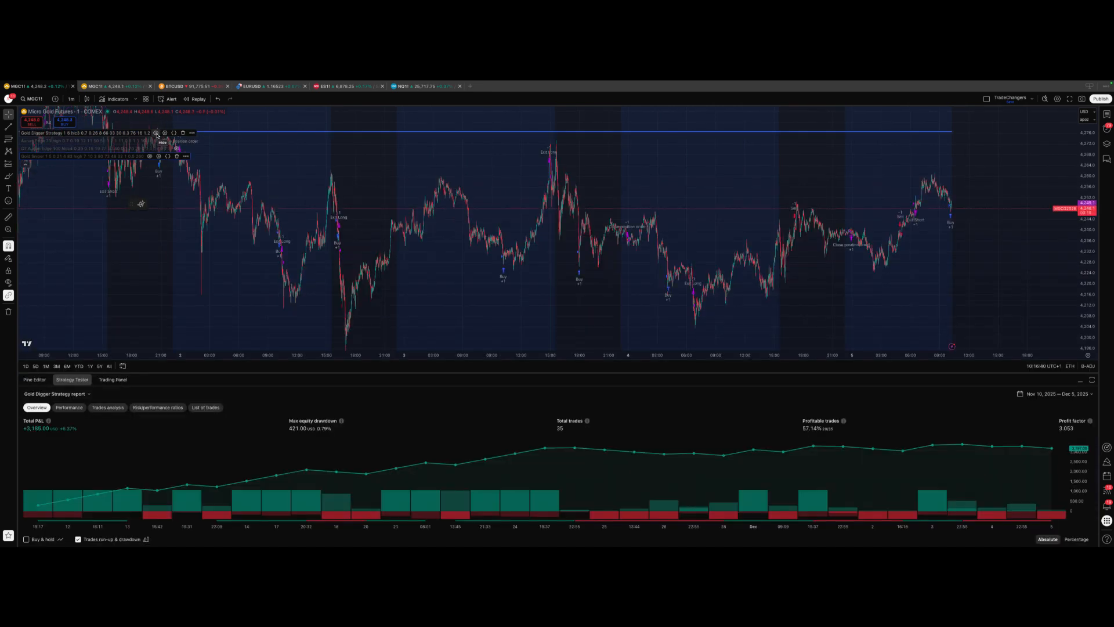
pyautogui.click(157, 135)
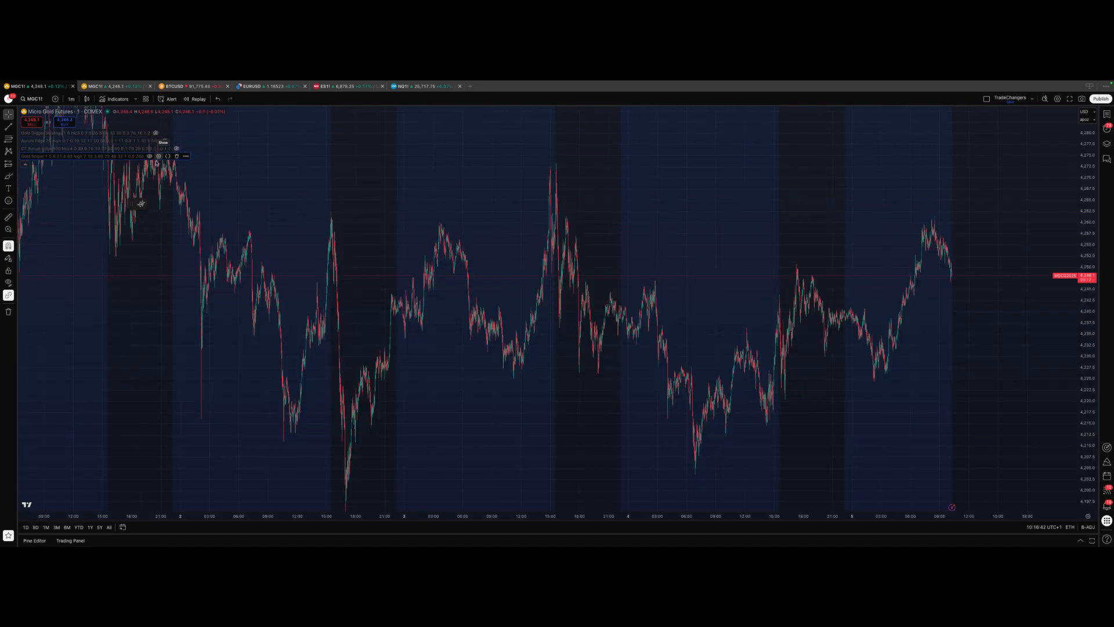
pyautogui.click(149, 156)
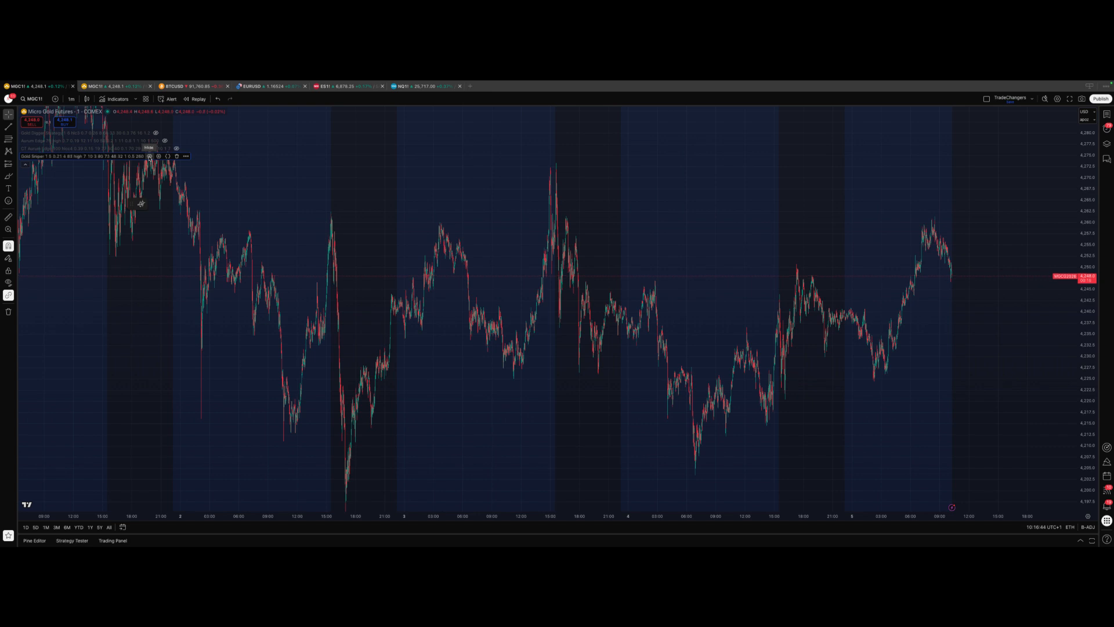
pyautogui.moveTo(454, 270); pyautogui.dragTo(469, 255)
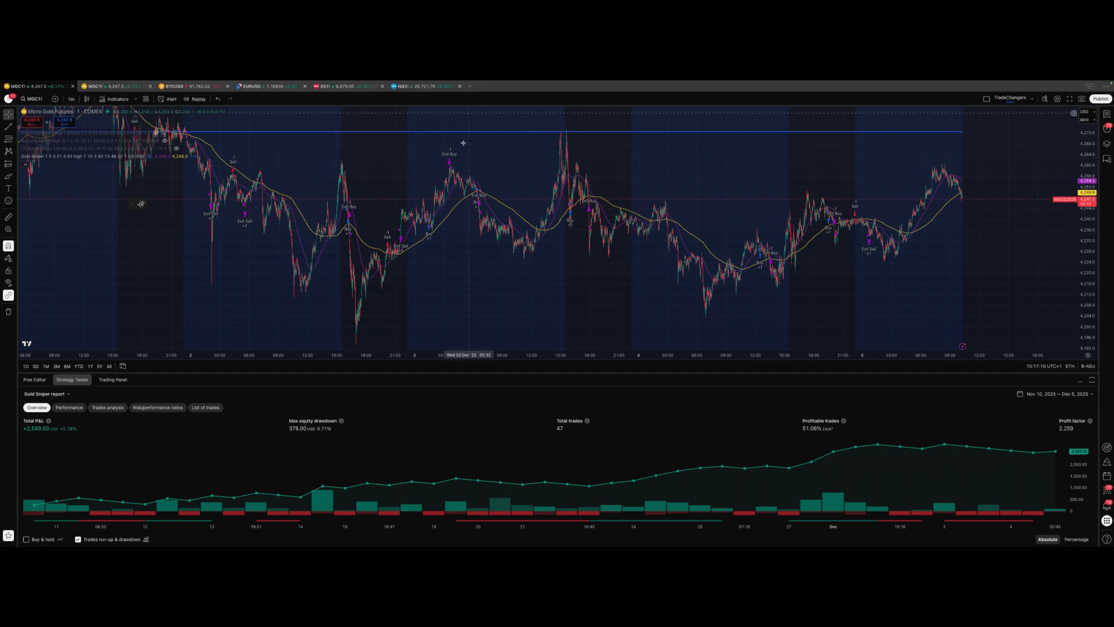
# Create a new chart layout in a new tab and open the Pine Editor beside it.
pyautogui.click(470, 86)
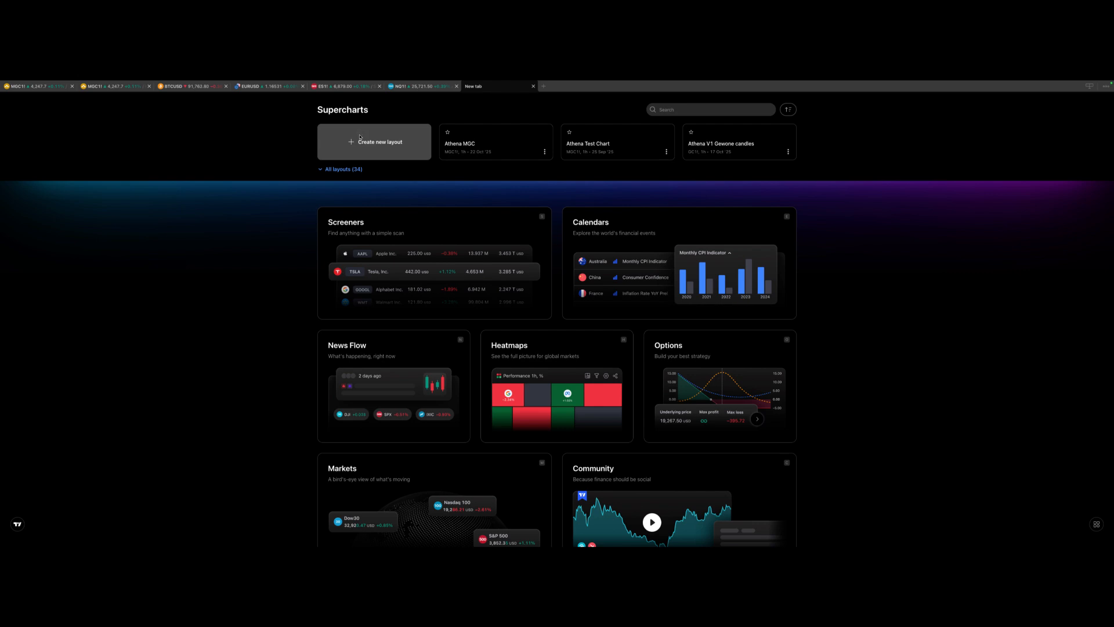
pyautogui.click(360, 138)
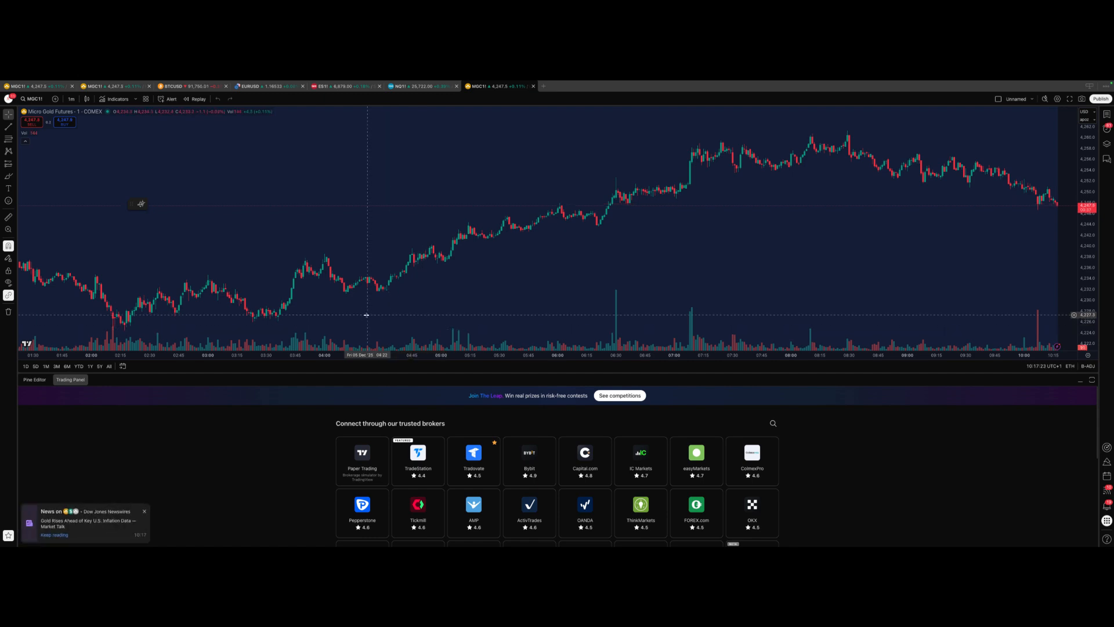
pyautogui.click(35, 380)
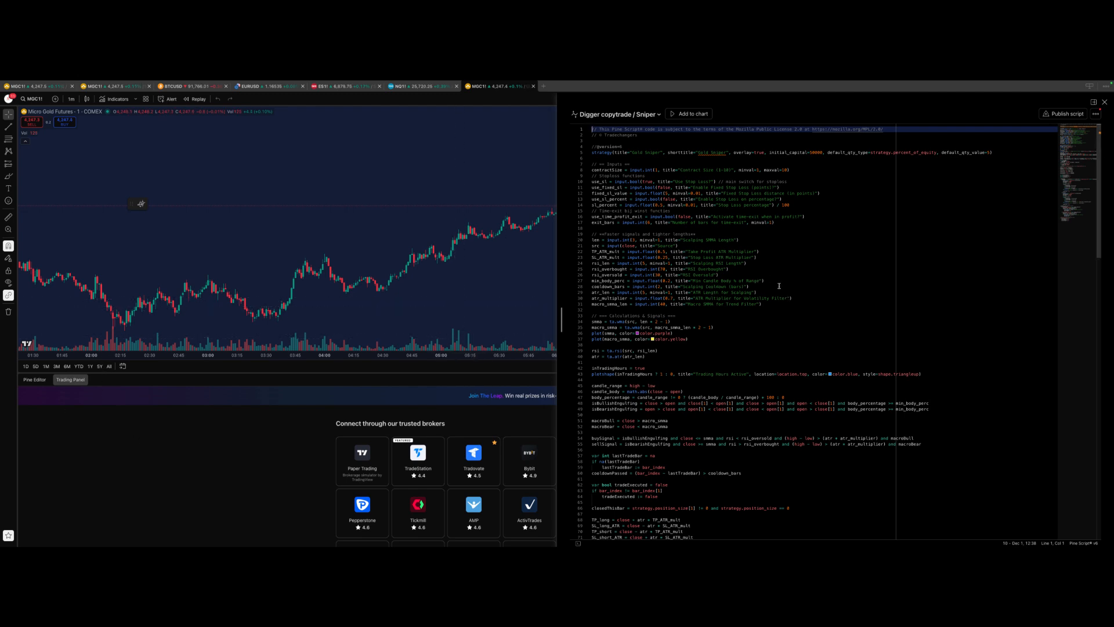
# Delete all code below the license header in the Digger copytrade / Sniper script.
pyautogui.click(594, 146)
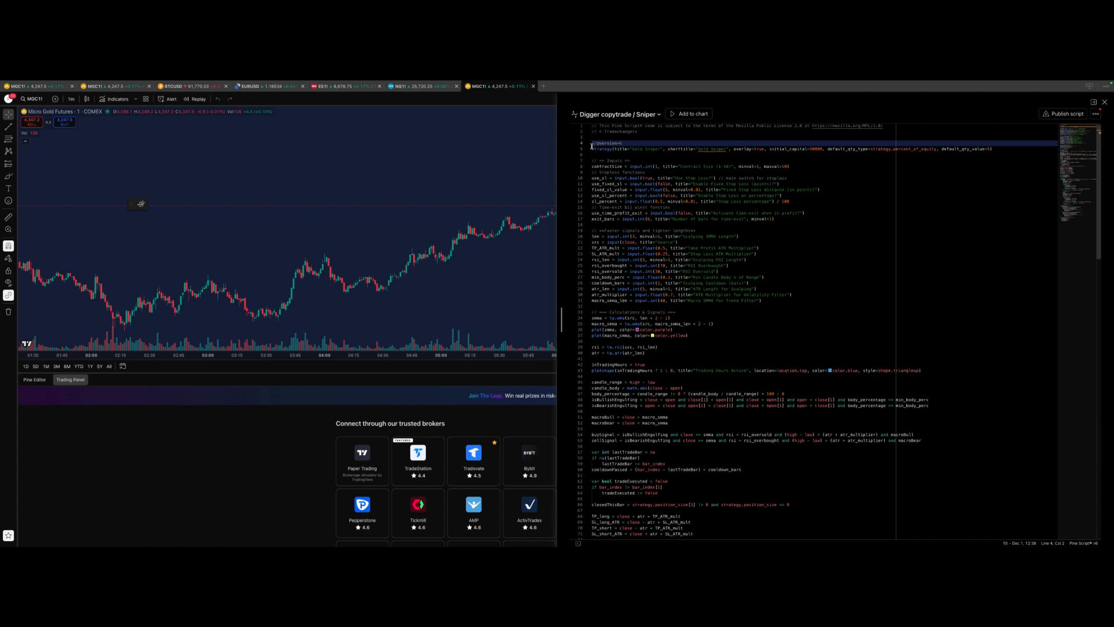
pyautogui.moveTo(593, 142); pyautogui.dragTo(726, 509)
pyautogui.press('BackSpace')
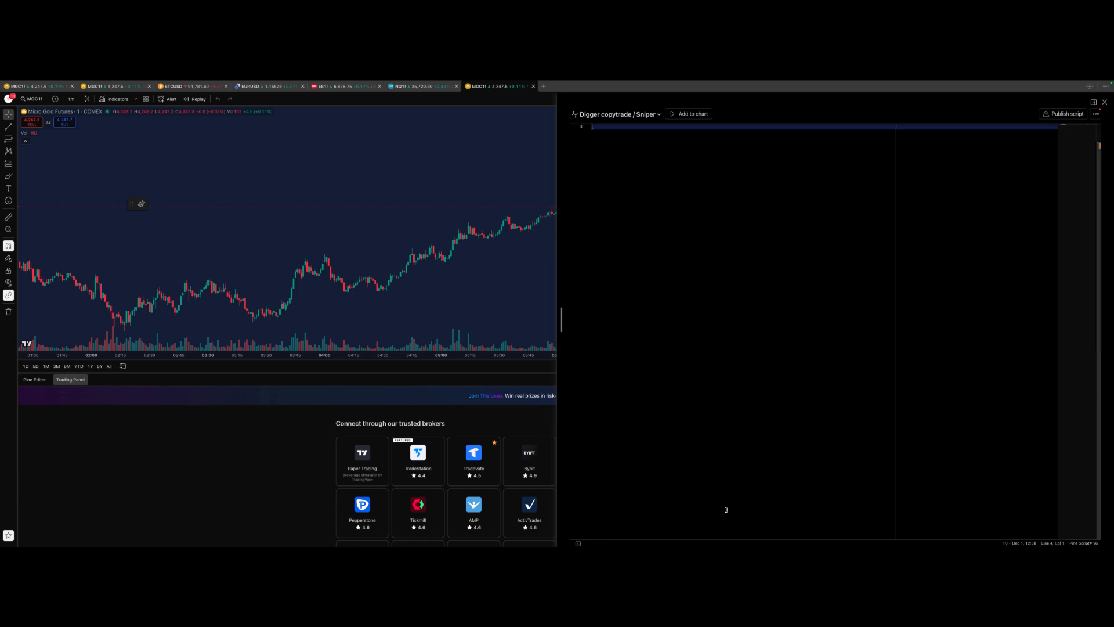
pyautogui.scroll(2, 675, 183)
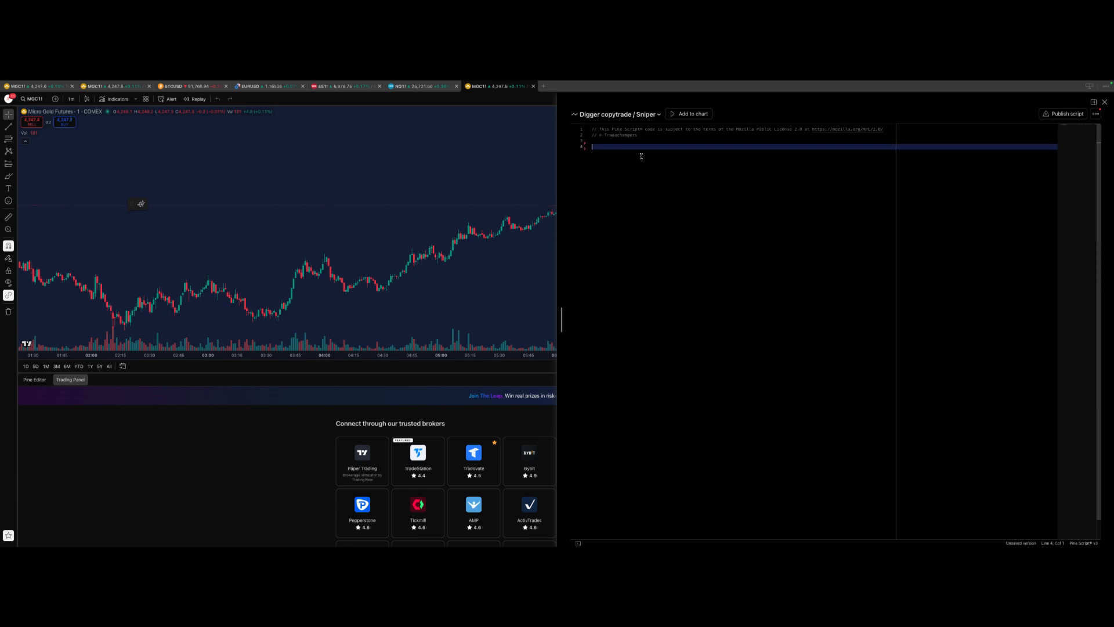
# Create a new strategy script, saving the changes to the Digger copytrade / Sniper script.
pyautogui.click(659, 115)
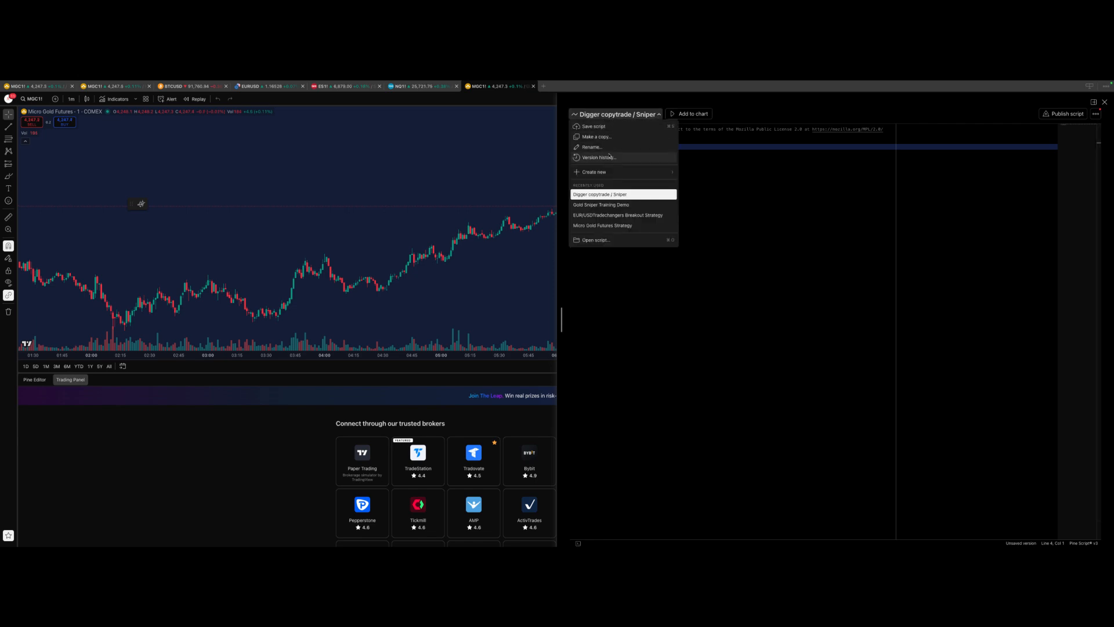
pyautogui.moveTo(610, 177)
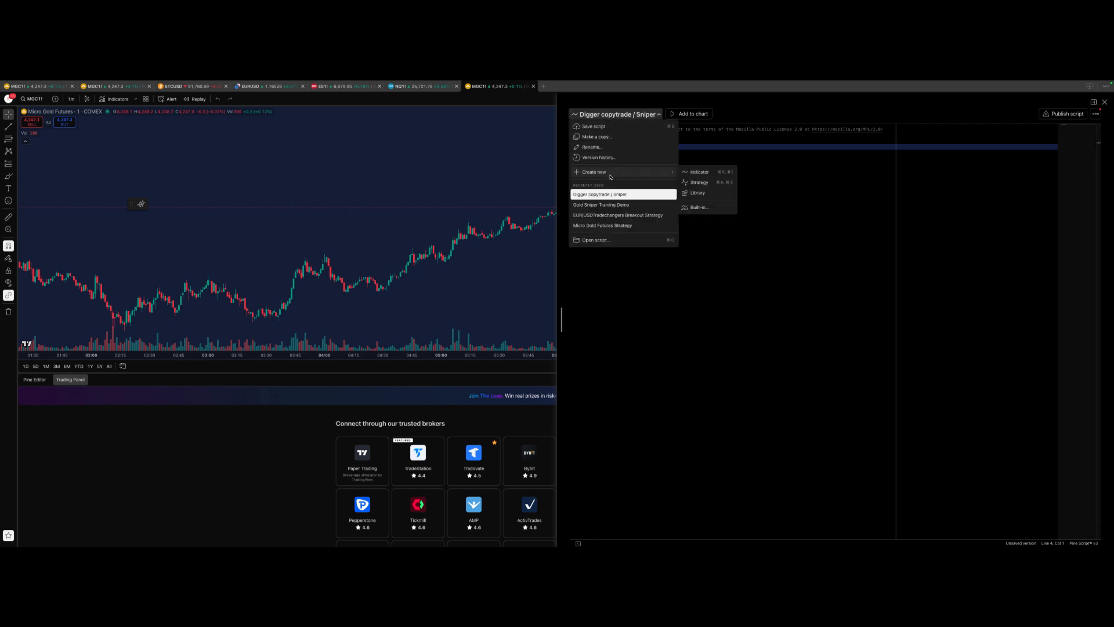
pyautogui.click(705, 182)
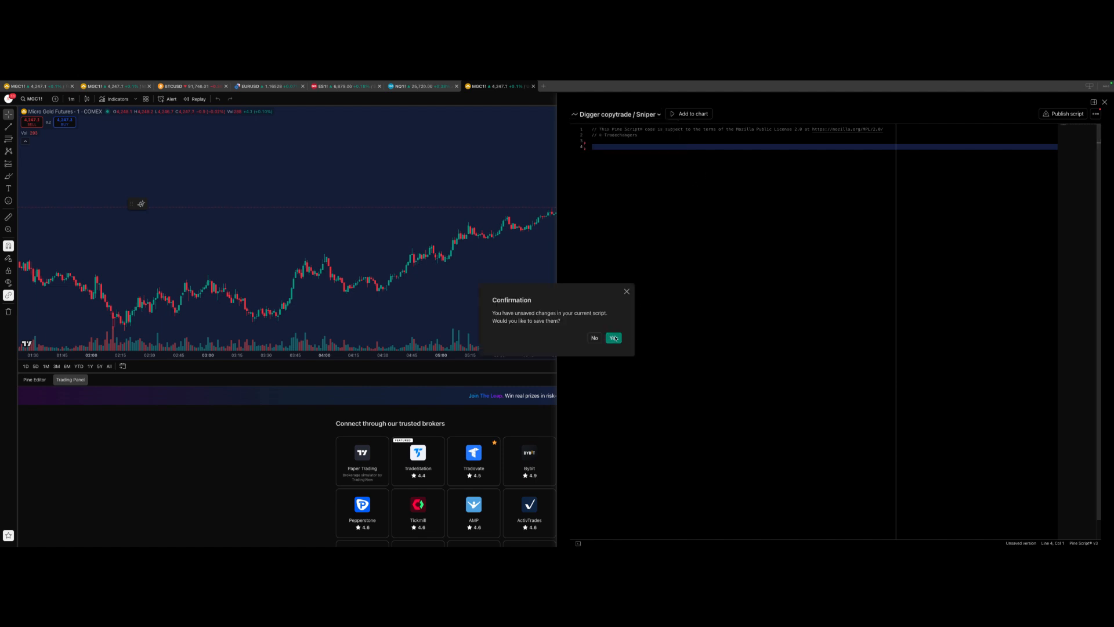
pyautogui.click(614, 338)
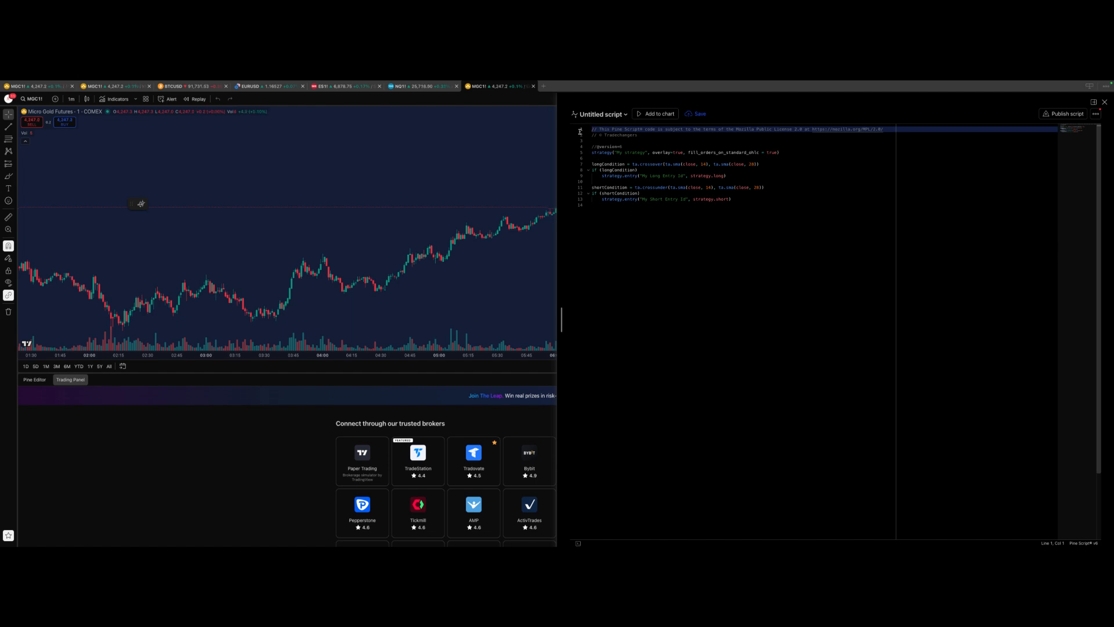
# Clear the template strategy code below the license header in the new untitled script.
pyautogui.click(625, 115)
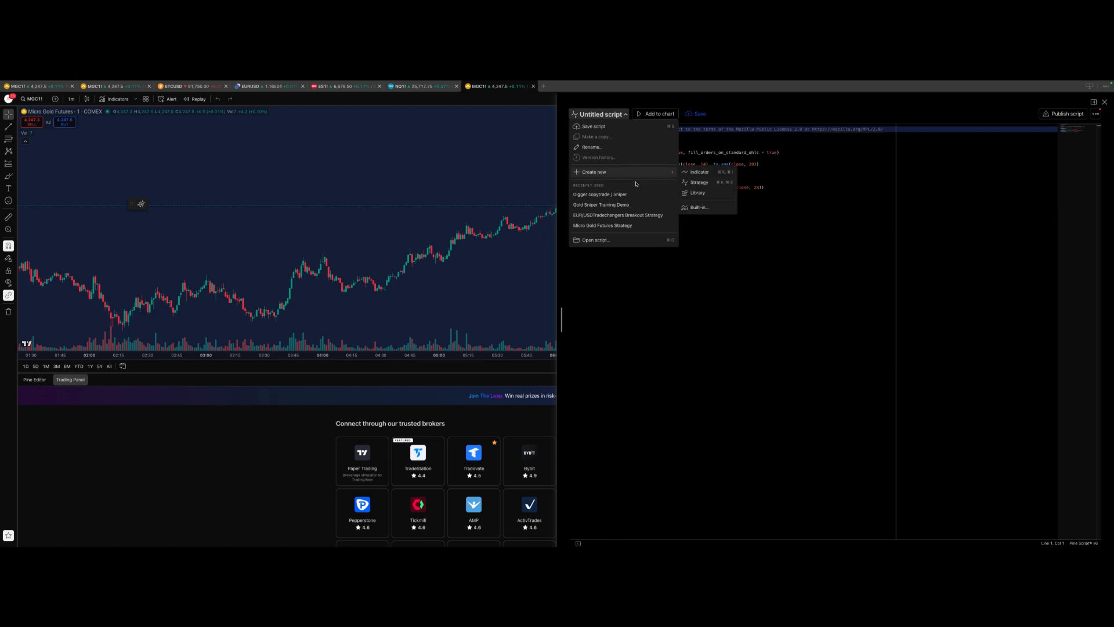
pyautogui.click(767, 241)
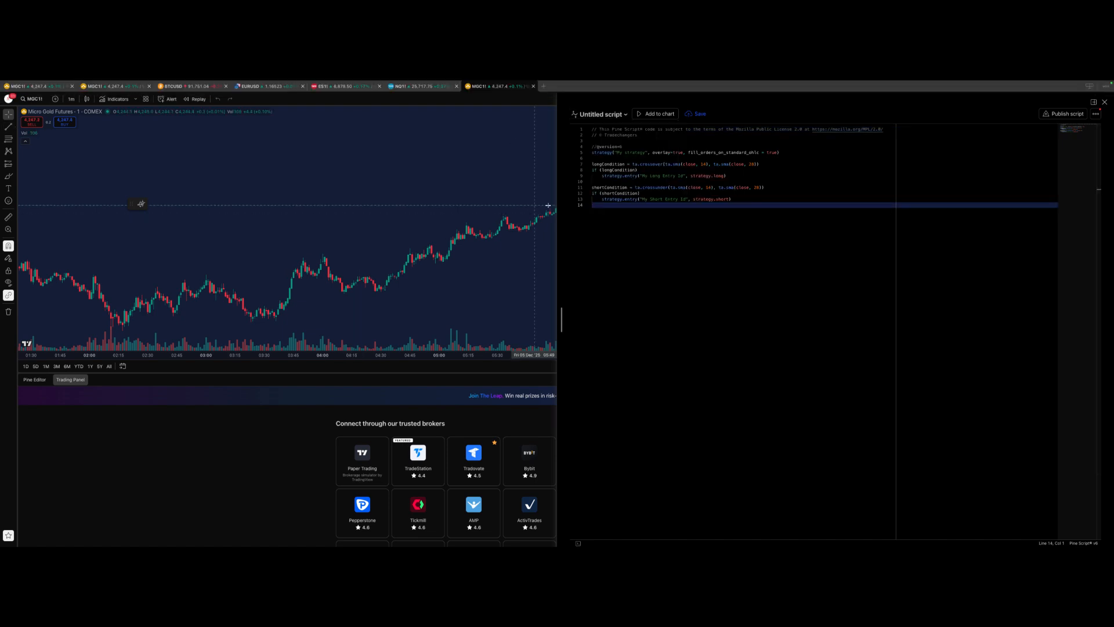
pyautogui.moveTo(592, 146); pyautogui.dragTo(725, 207)
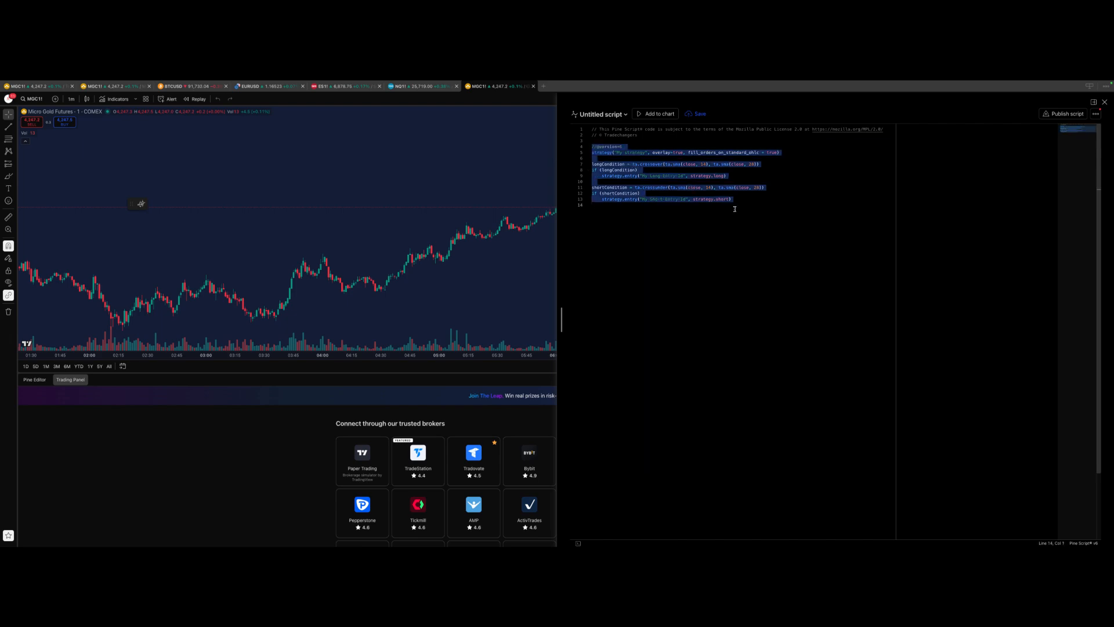
pyautogui.press('BackSpace')
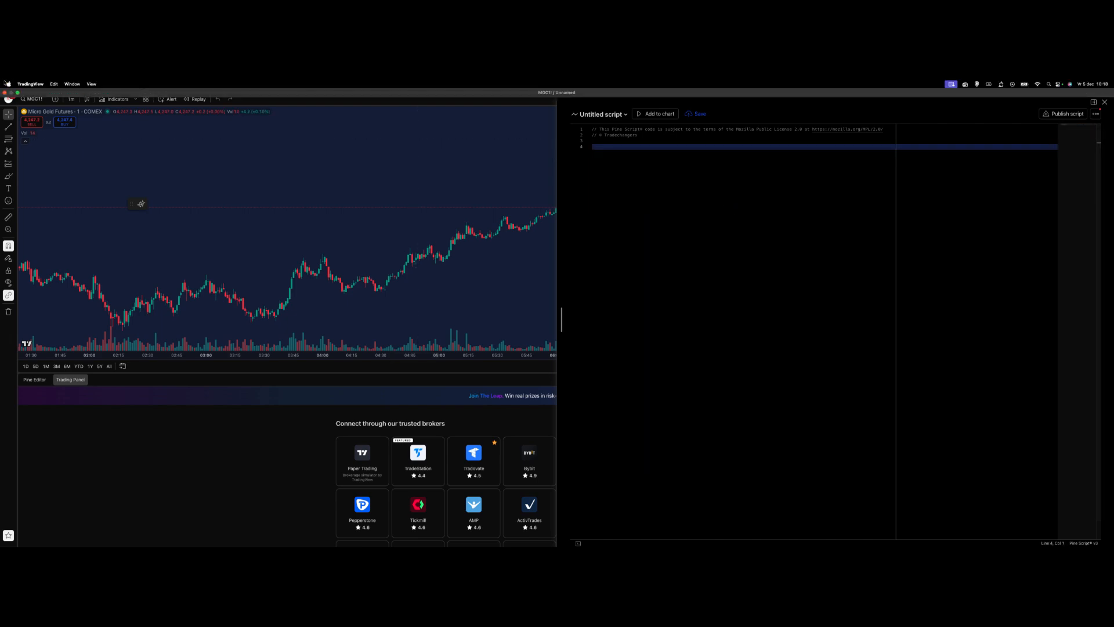
# Copy the full Gold Sniper code block from the Notion page in Chrome and paste it into the untitled script in TradingView.
pyautogui.click(17, 93)
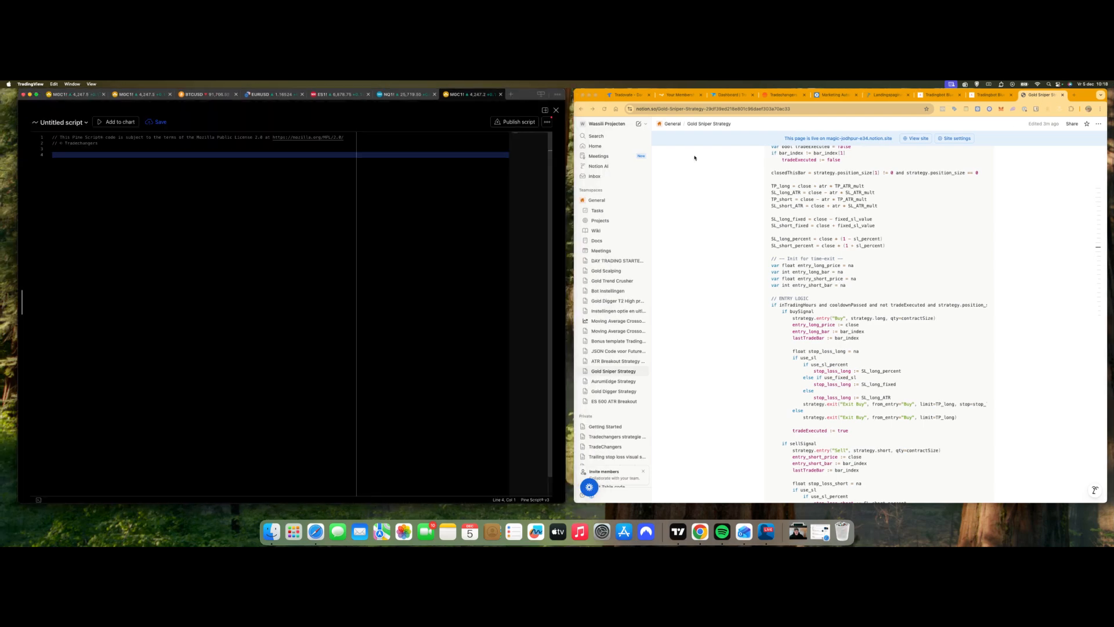
pyautogui.scroll(15, 719, 177)
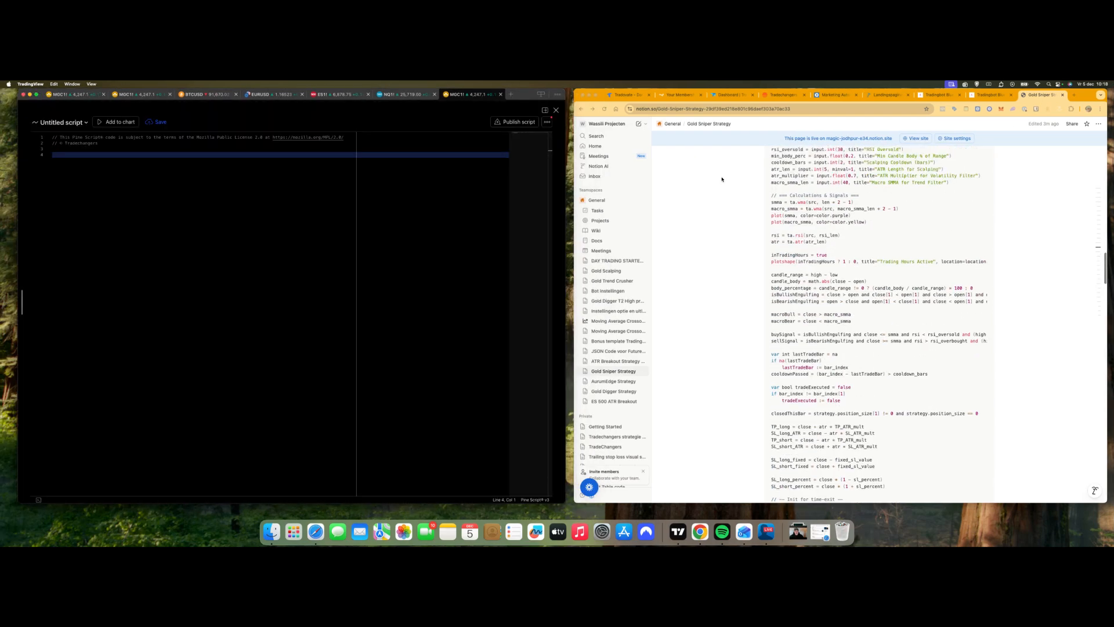
pyautogui.scroll(5, 722, 179)
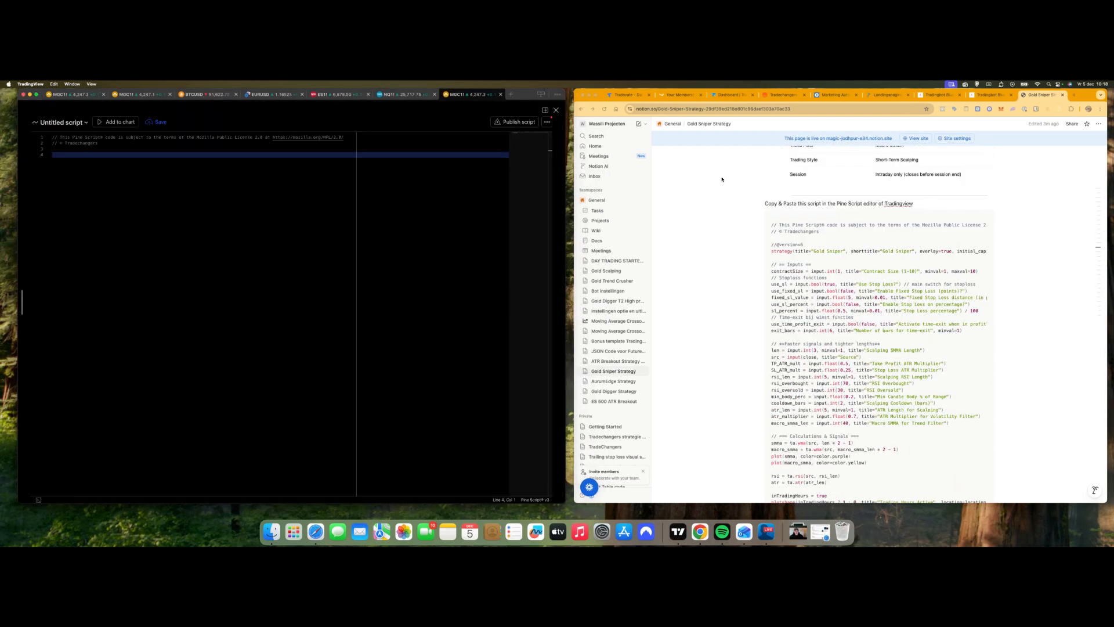
pyautogui.click(950, 213)
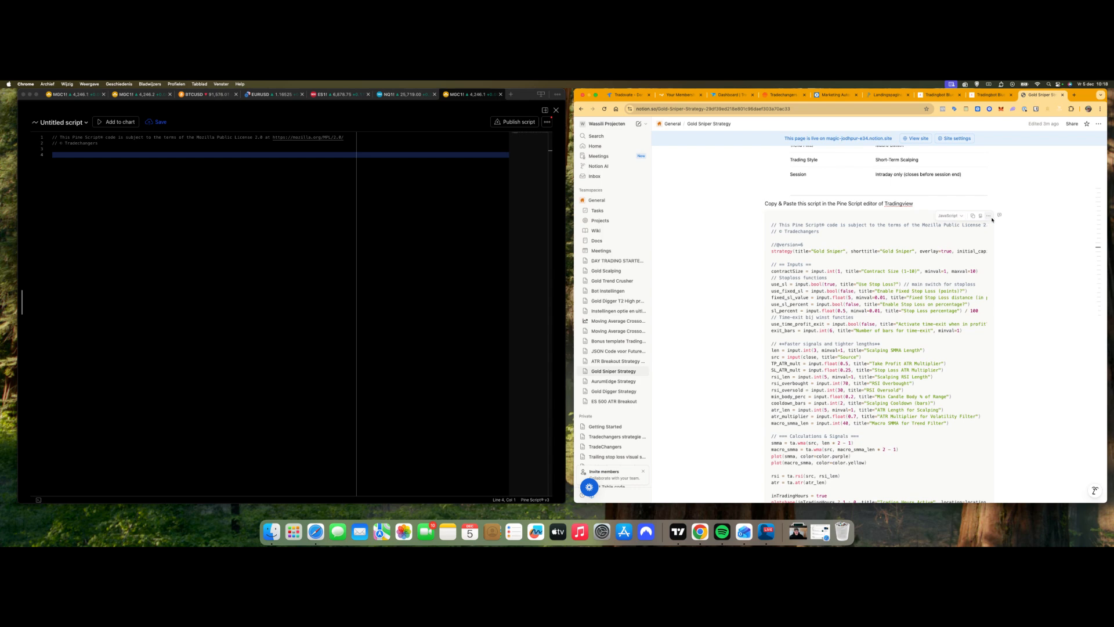
pyautogui.click(976, 216)
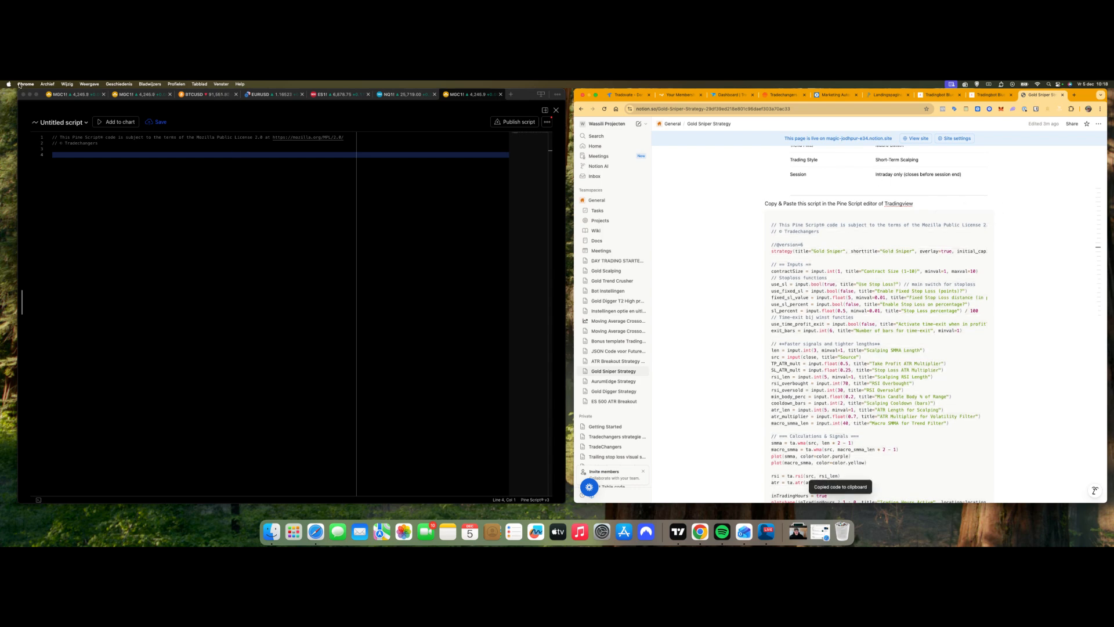
pyautogui.click(36, 94)
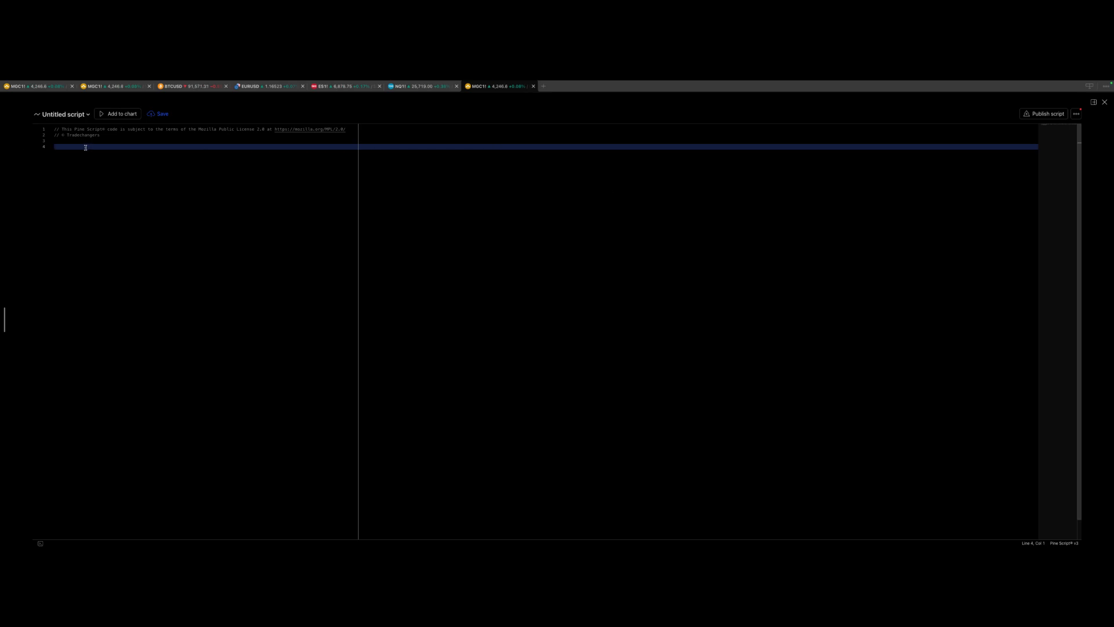
pyautogui.press('super+v')
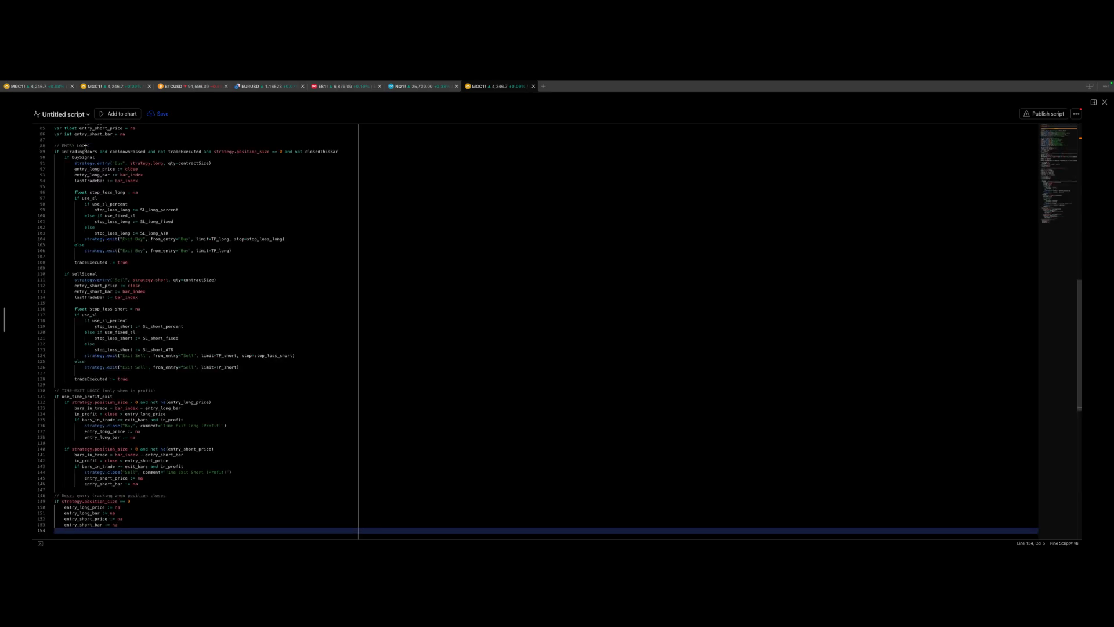
# Save the script under the name "Gold Sniper 5th december training".
pyautogui.click(88, 115)
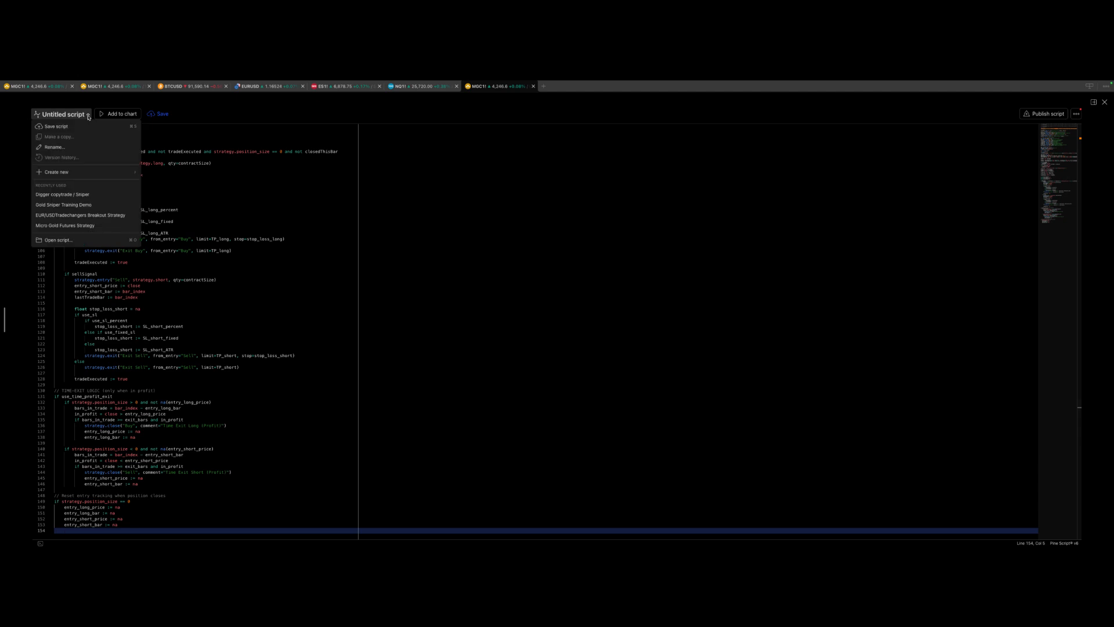
pyautogui.click(83, 128)
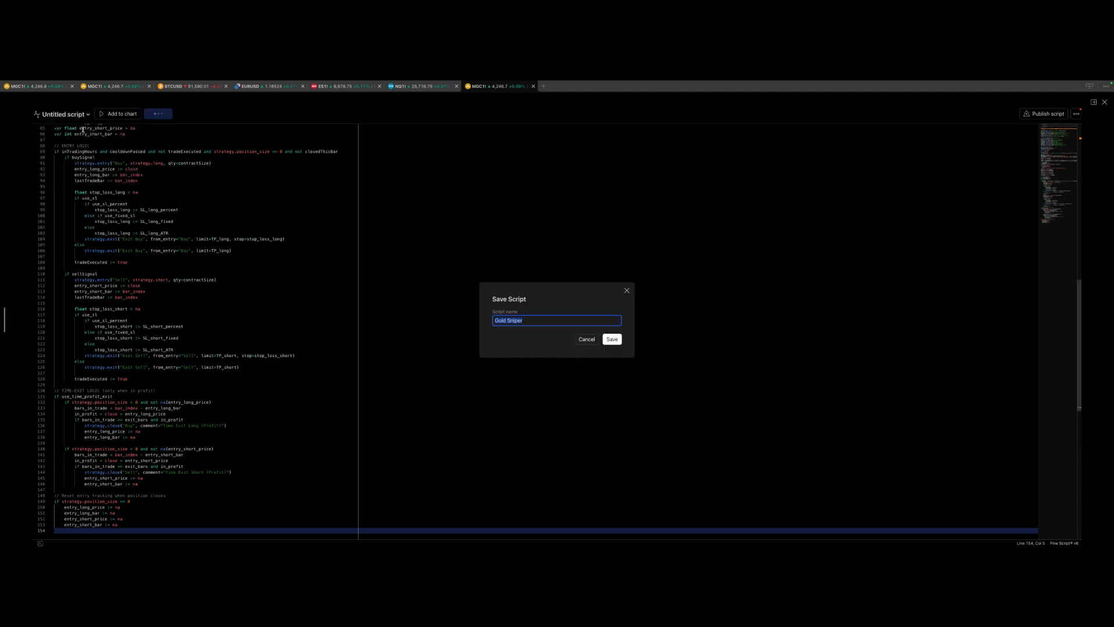
pyautogui.click(534, 323)
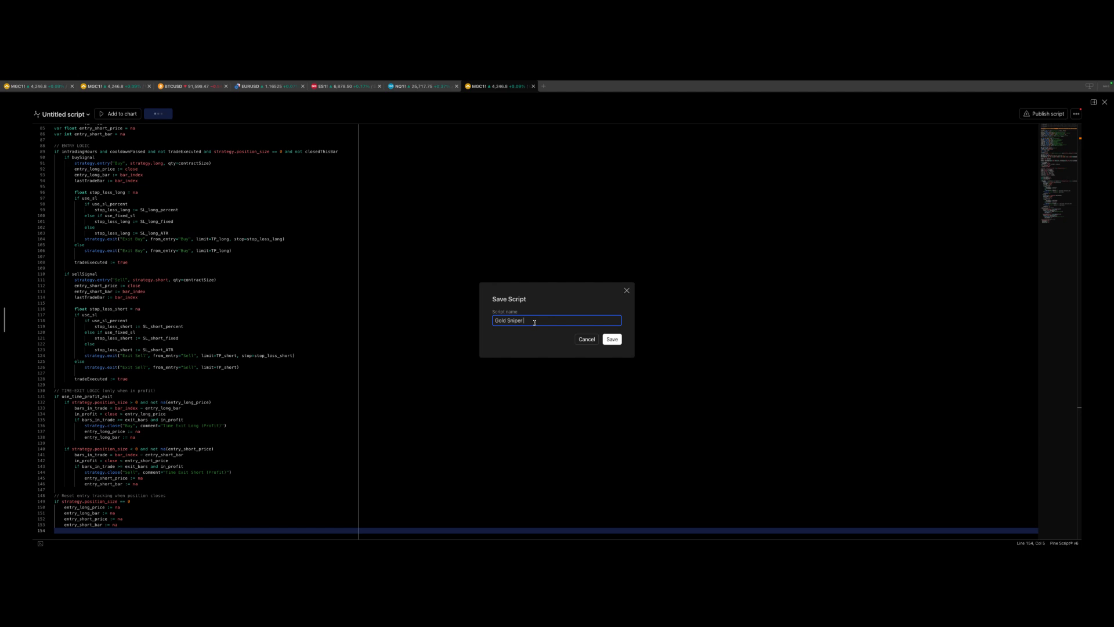
pyautogui.write('5th dec ember training')
pyautogui.click(545, 320)
pyautogui.press('BackSpace')
pyautogui.click(614, 340)
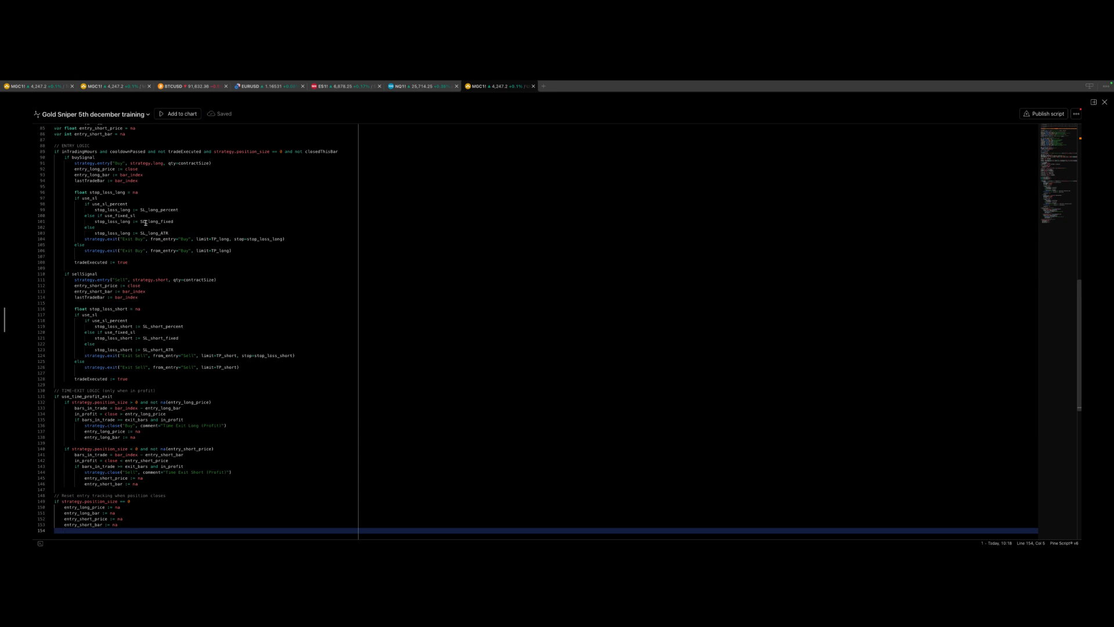
# Add the saved Gold Sniper strategy to the Micro Gold Futures chart and close the code editor.
pyautogui.click(173, 112)
pyautogui.click(1104, 103)
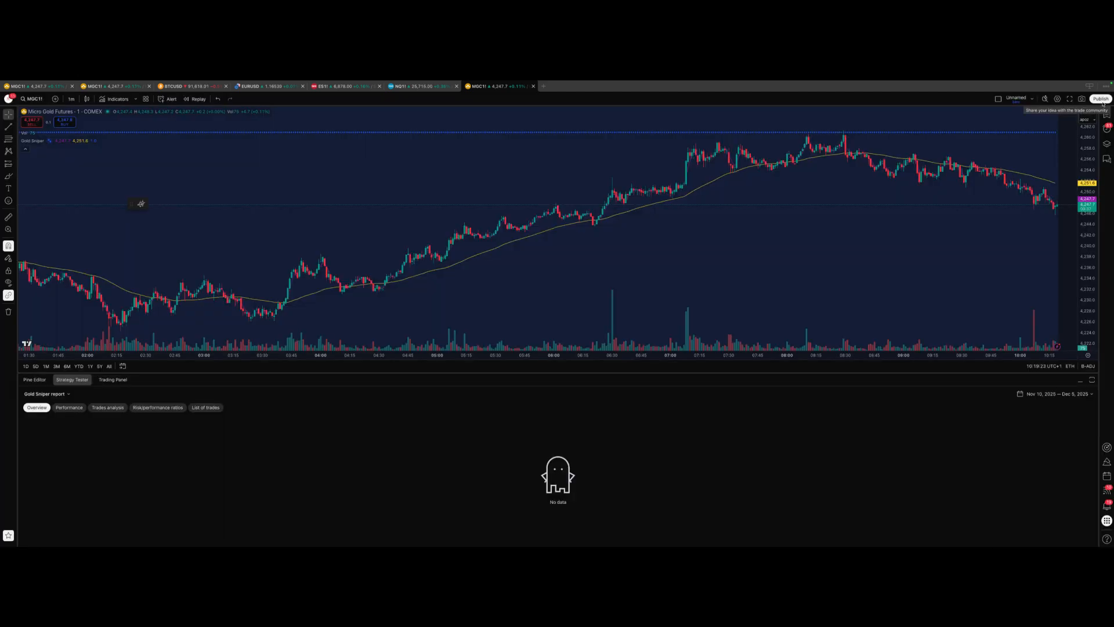
pyautogui.moveTo(748, 237); pyautogui.dragTo(669, 221)
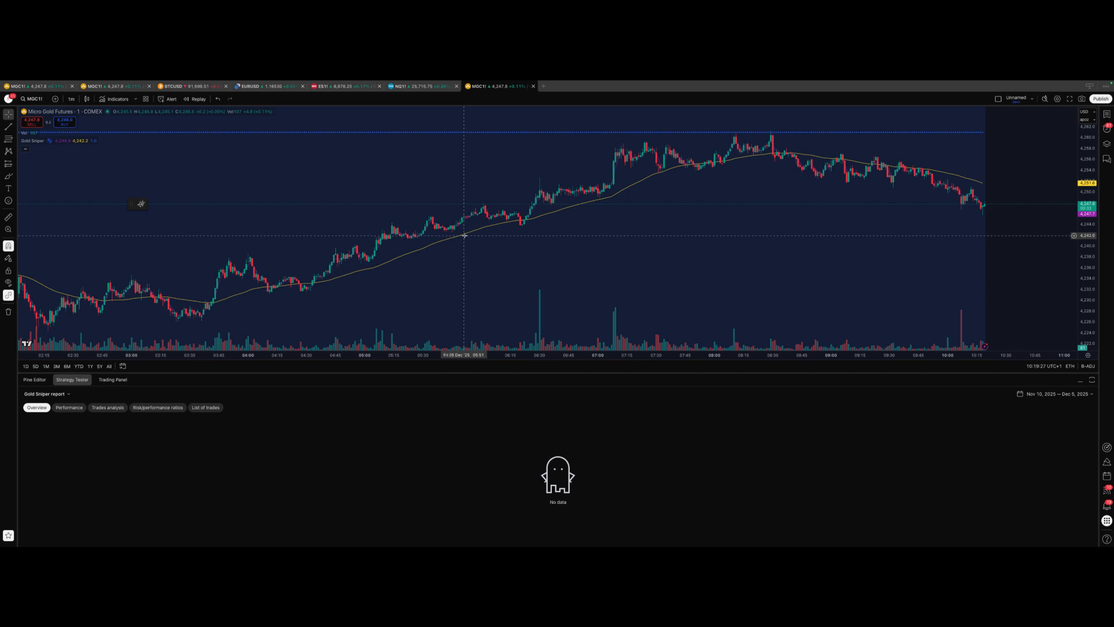
# Review the default inputs of the Gold Sniper strategy and check the list of trades in its report.
pyautogui.moveTo(50, 143)
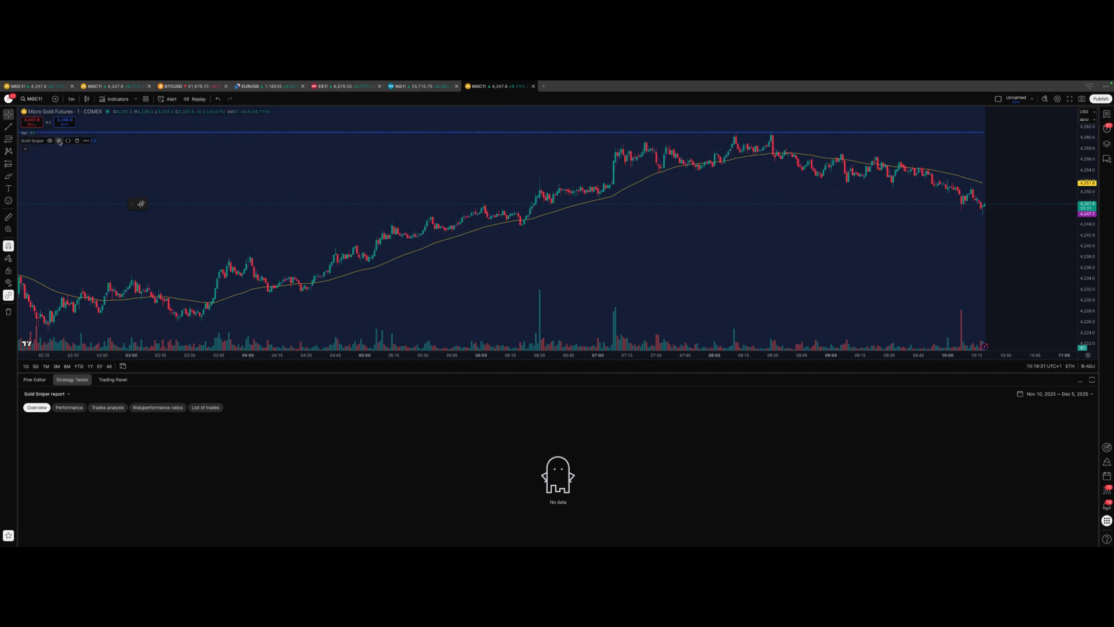
pyautogui.click(59, 141)
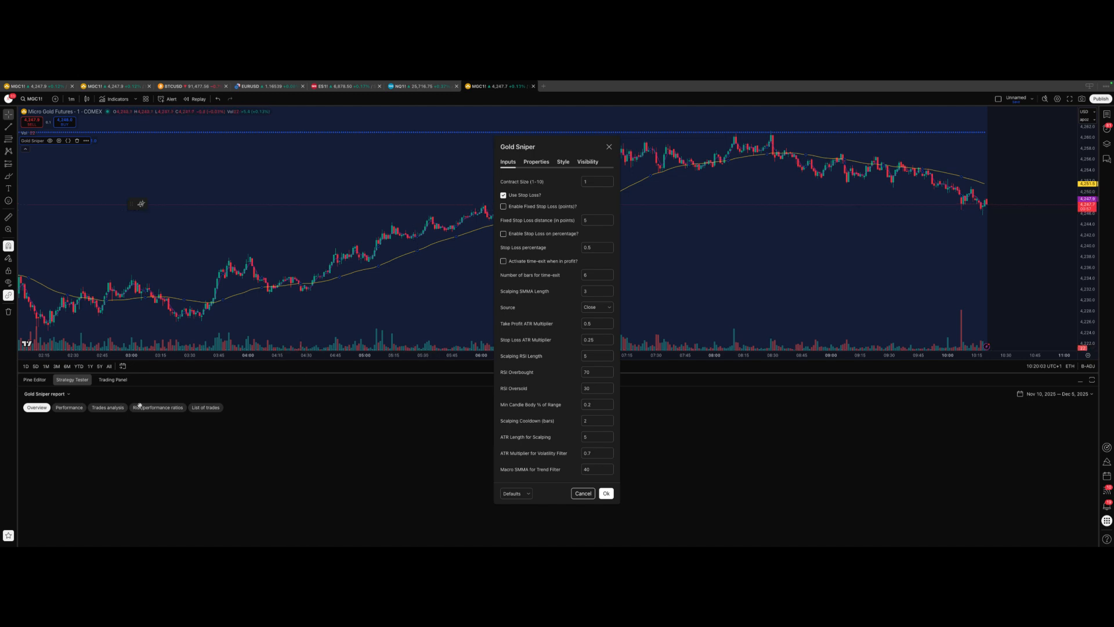
pyautogui.press('Escape')
pyautogui.click(206, 408)
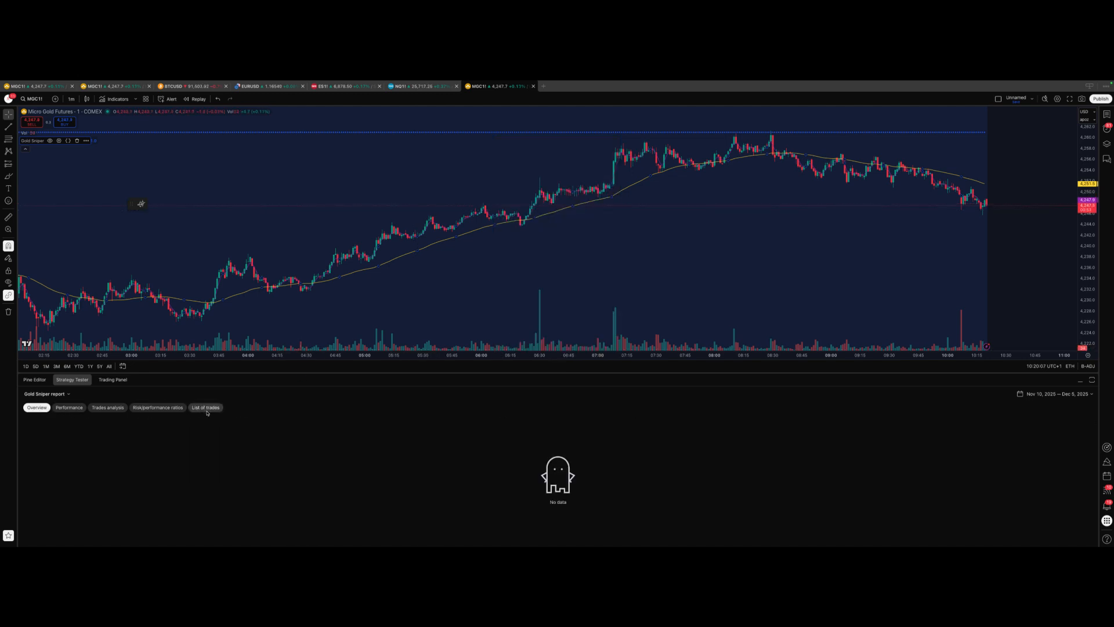
pyautogui.click(206, 409)
pyautogui.click(31, 410)
# Show the chart window beside the Notion page in Chrome and find its "Latest Settings (05-12-2025)- 1 minute MGC chart" section.
pyautogui.moveTo(12, 83)
pyautogui.click(17, 92)
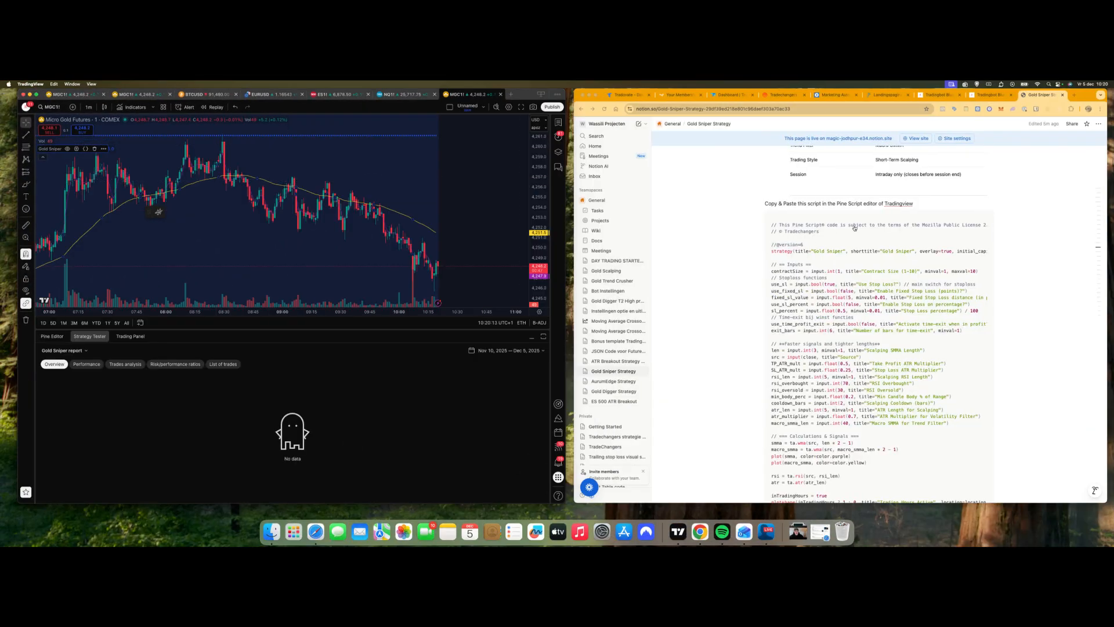
pyautogui.scroll(-10, 854, 227)
pyautogui.scroll(-15, 854, 228)
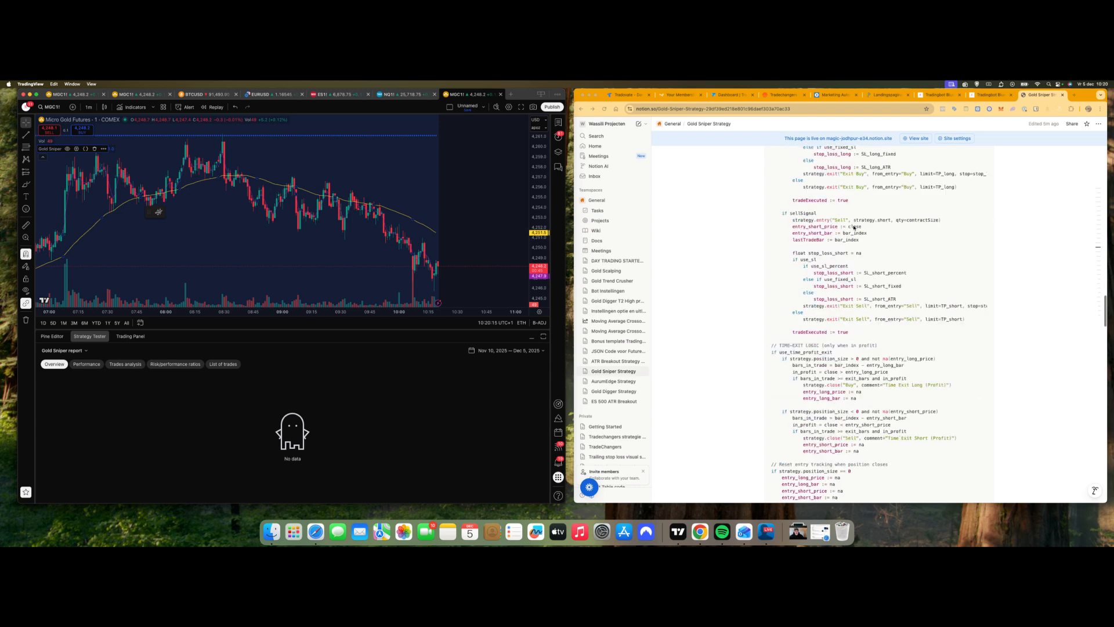
pyautogui.scroll(-2, 853, 227)
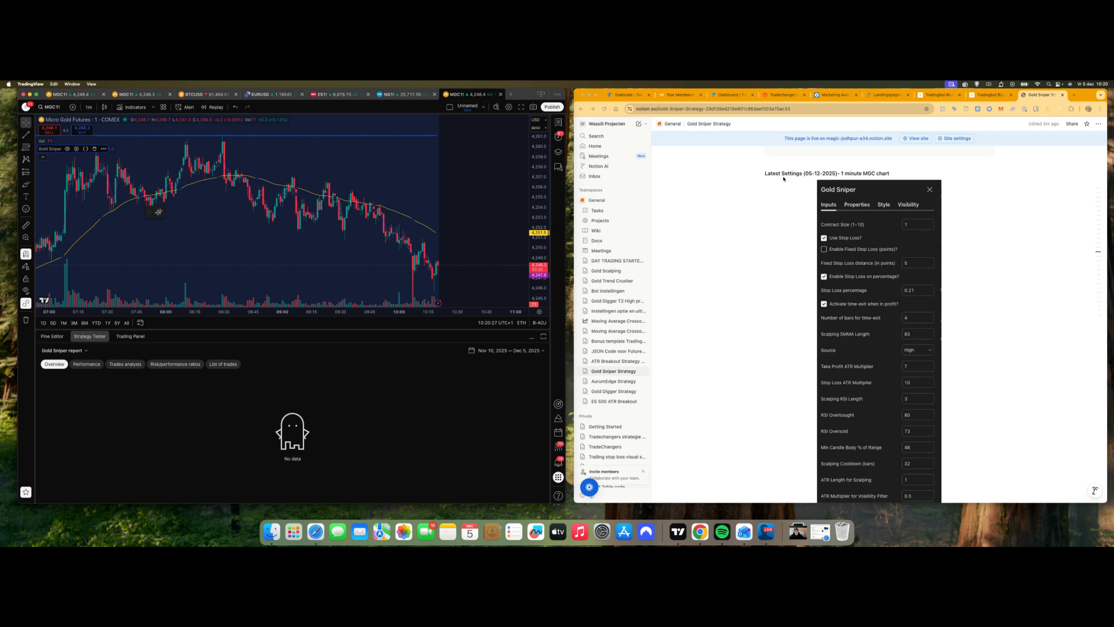
pyautogui.scroll(-2, 869, 228)
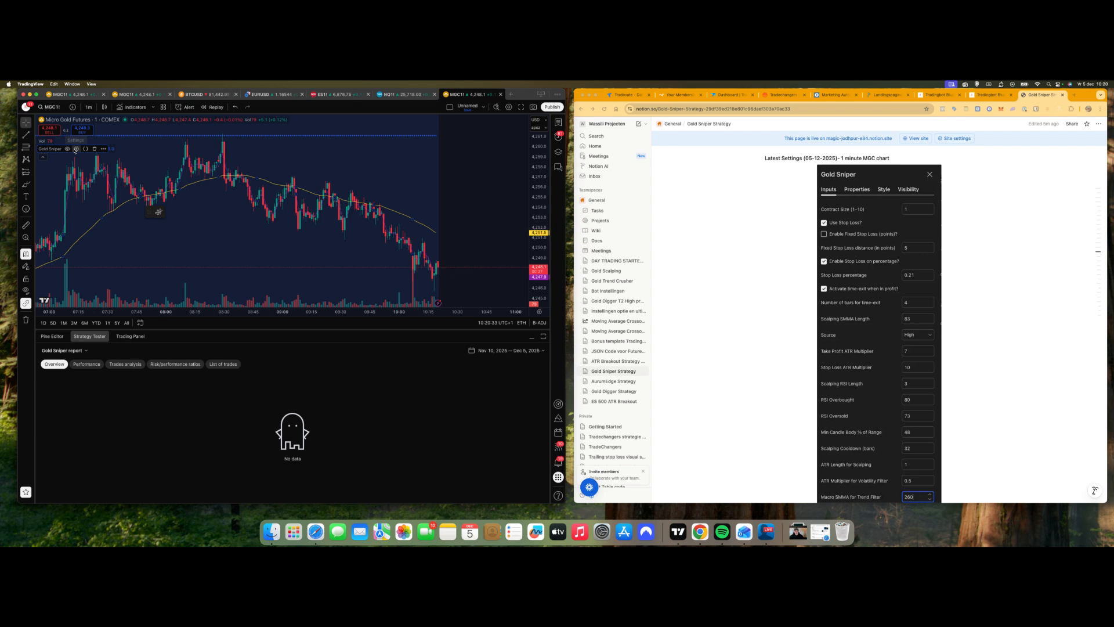
# Open the Gold Sniper strategy properties alongside the matching Notion reference and set the base currency to USD.
pyautogui.click(76, 149)
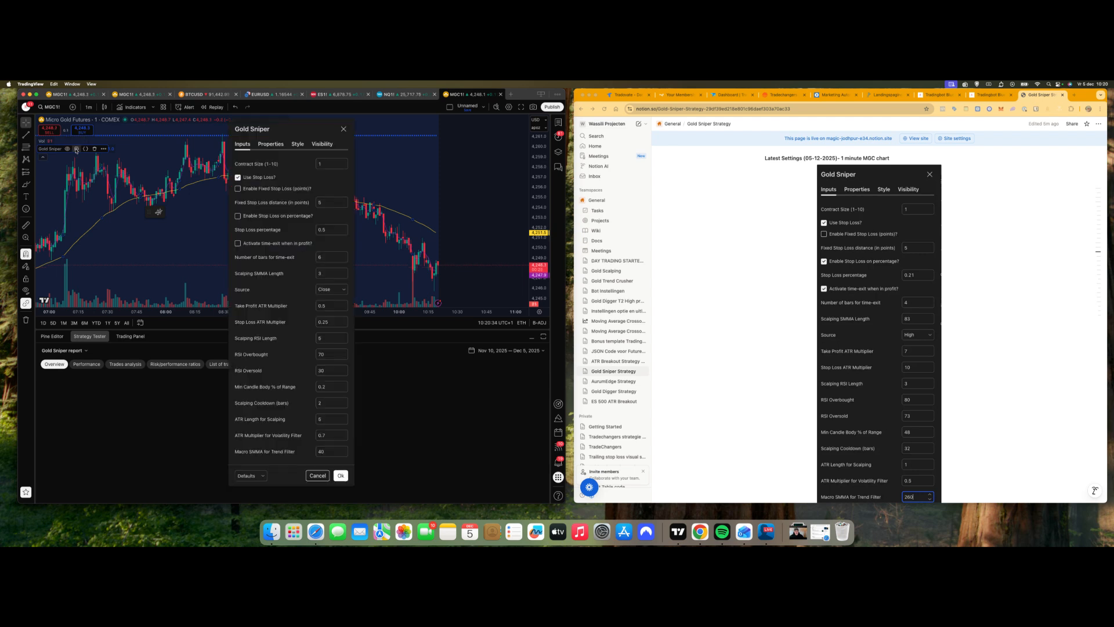
pyautogui.click(271, 145)
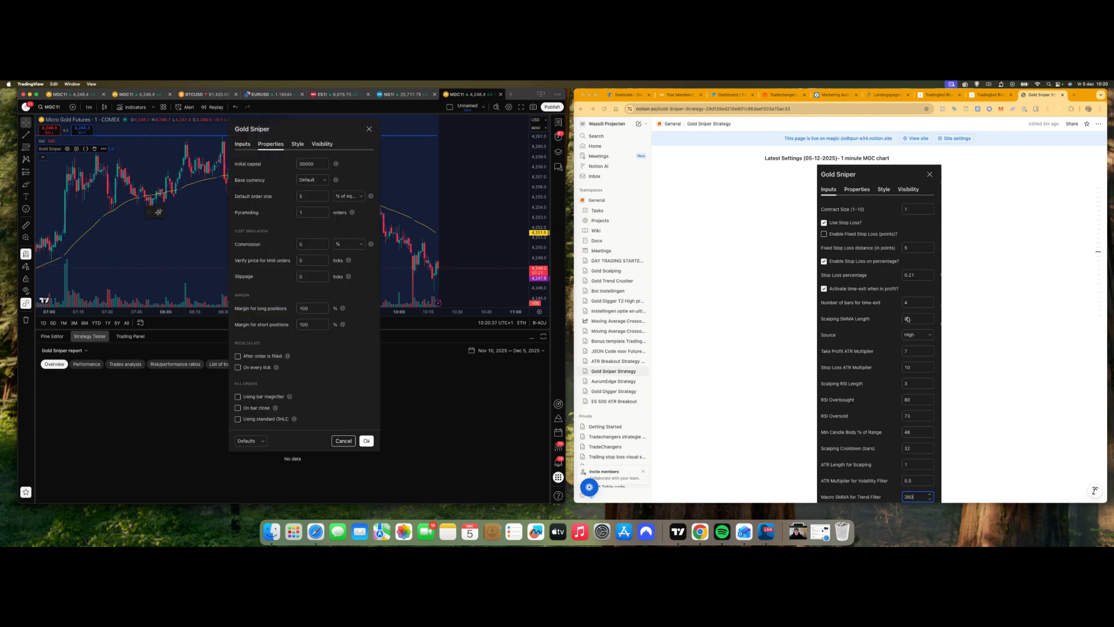
pyautogui.scroll(-10, 855, 315)
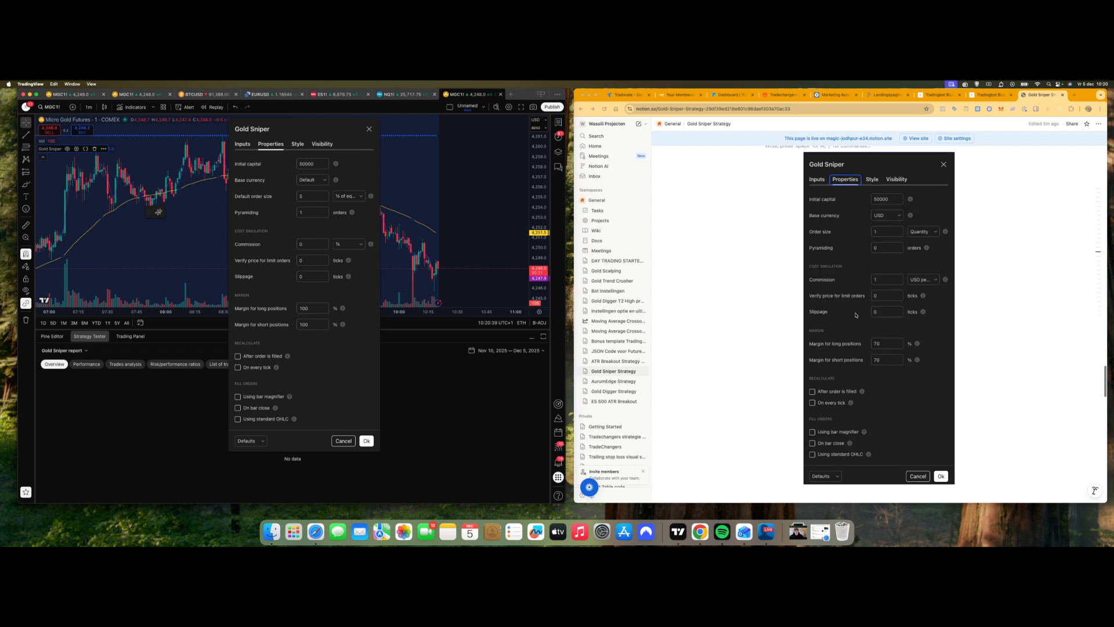
pyautogui.click(321, 180)
pyautogui.click(310, 203)
# Set the strategy's default order size to 1 with Quantity as its unit.
pyautogui.click(347, 197)
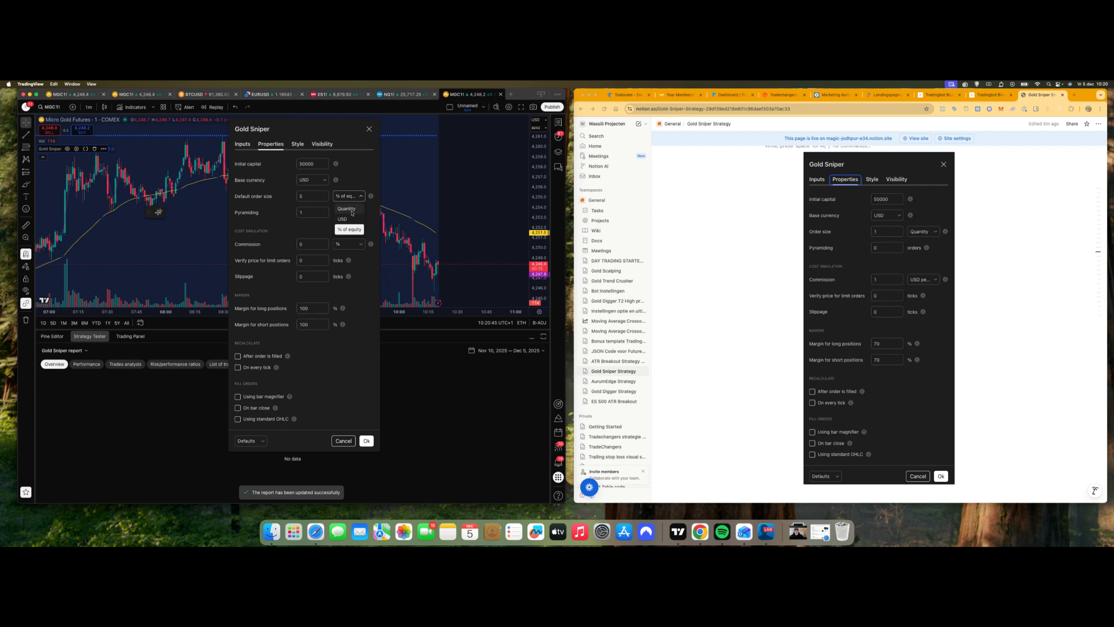
pyautogui.click(348, 209)
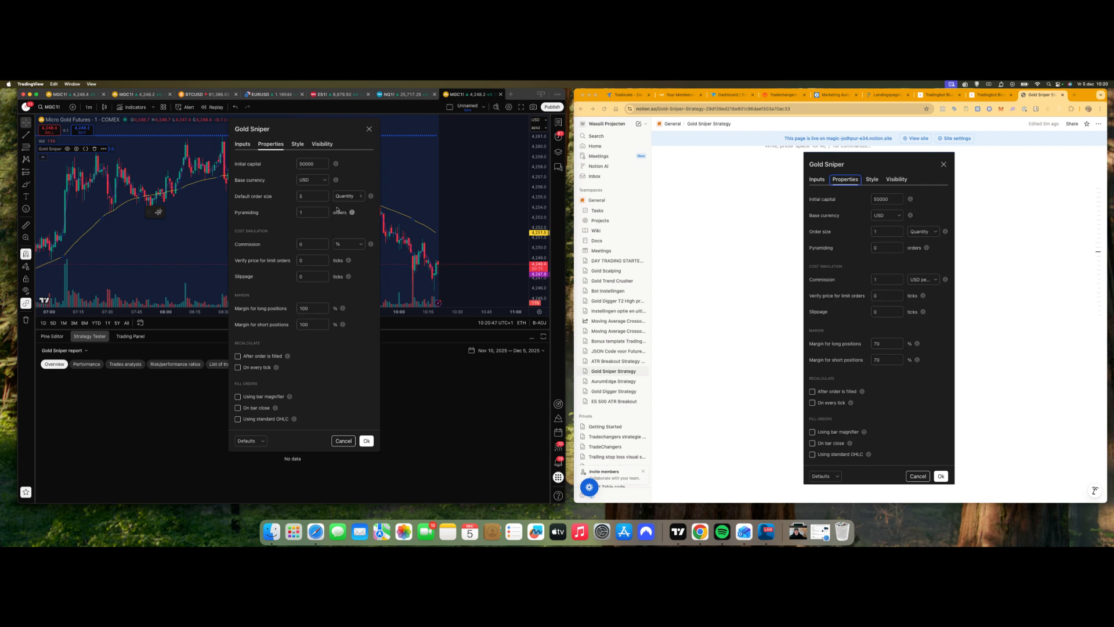
pyautogui.click(314, 197)
pyautogui.press('BackSpace')
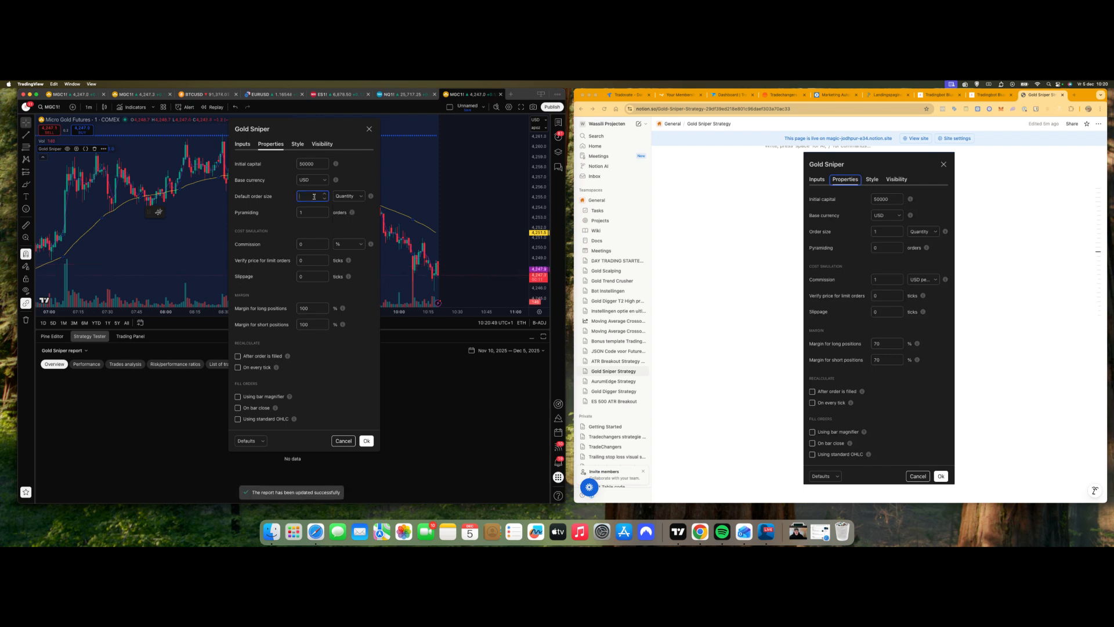
pyautogui.write('1')
pyautogui.click(271, 191)
# Set pyramiding to 0 orders and the commission type to USD per order in the strategy properties.
pyautogui.click(243, 144)
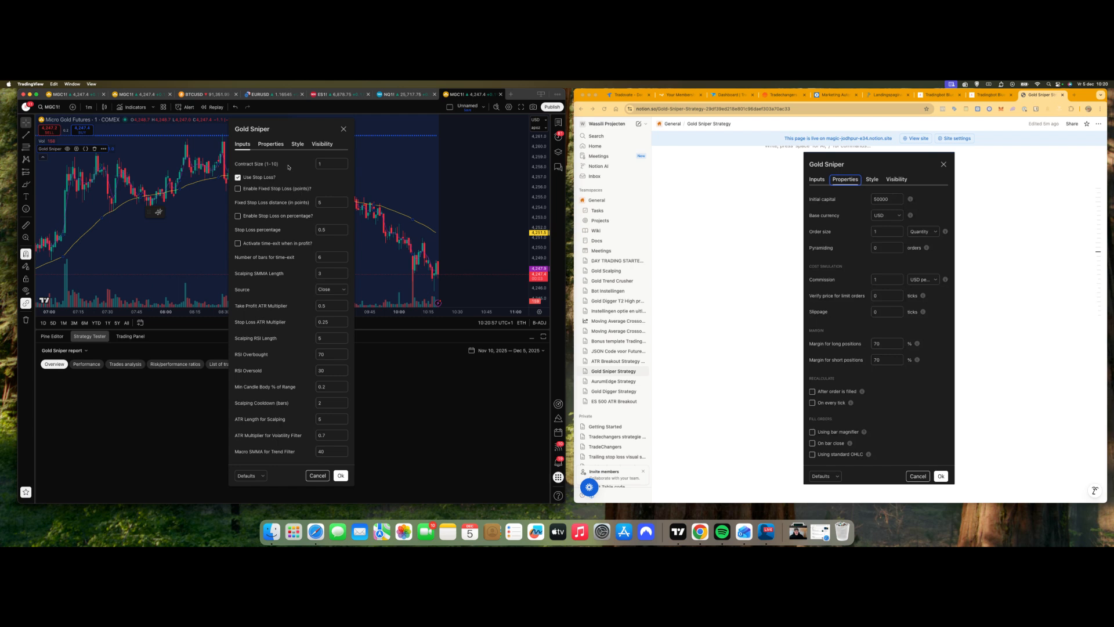
pyautogui.click(271, 144)
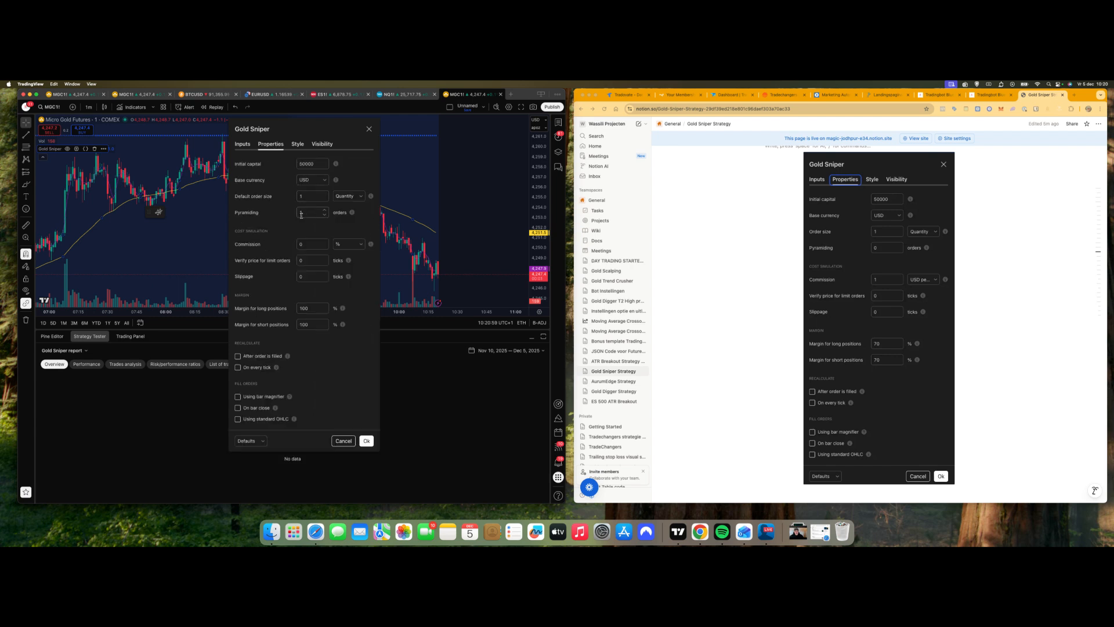
pyautogui.click(324, 215)
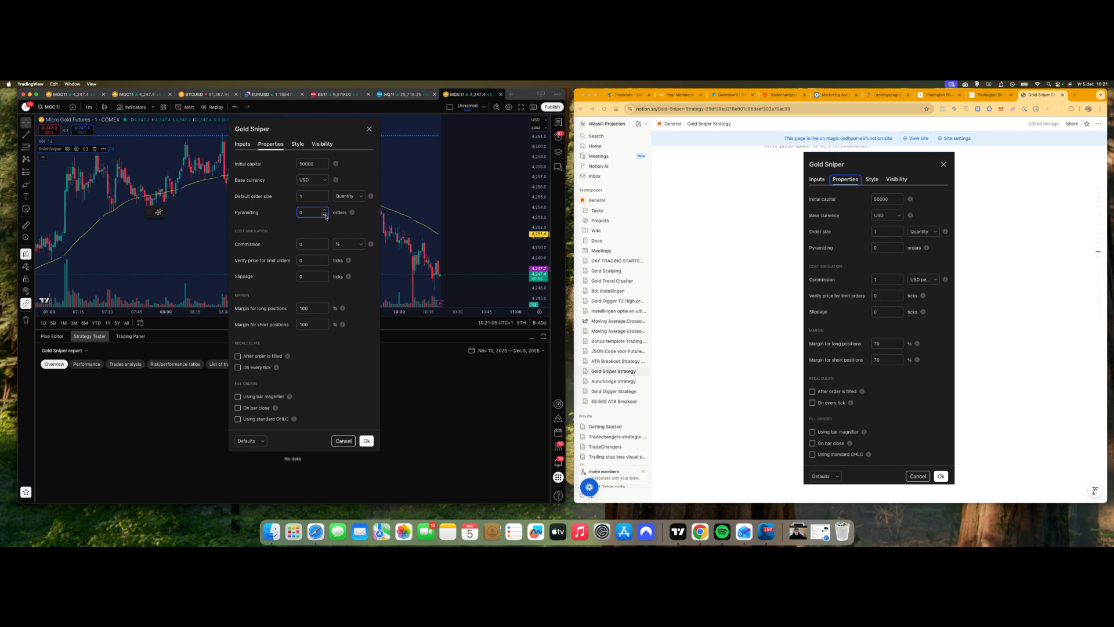
pyautogui.click(311, 244)
pyautogui.click(348, 243)
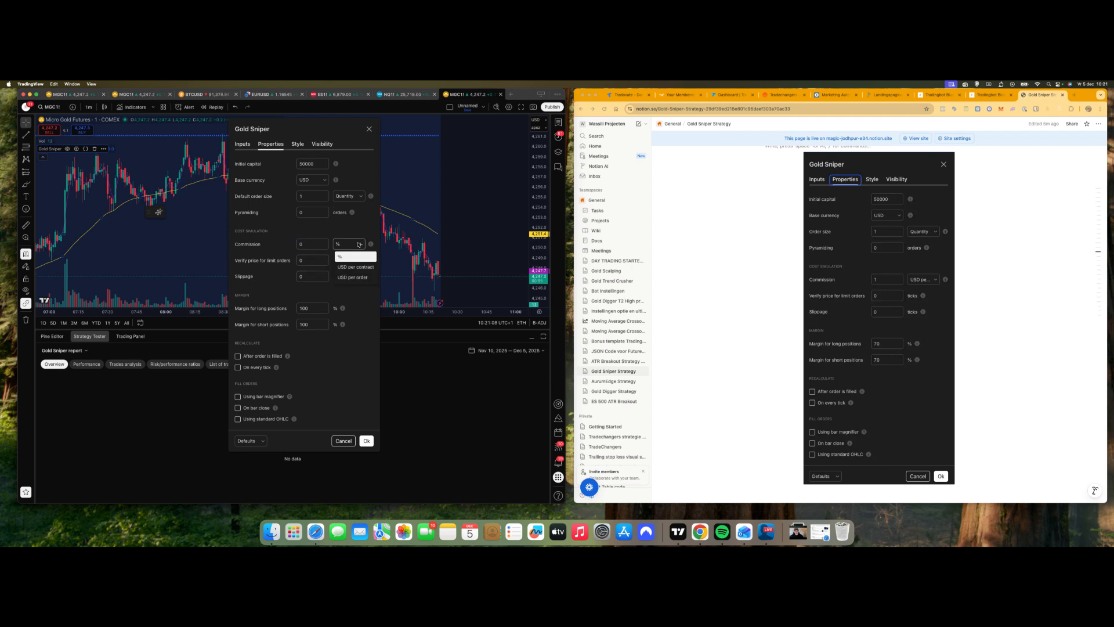
pyautogui.click(354, 277)
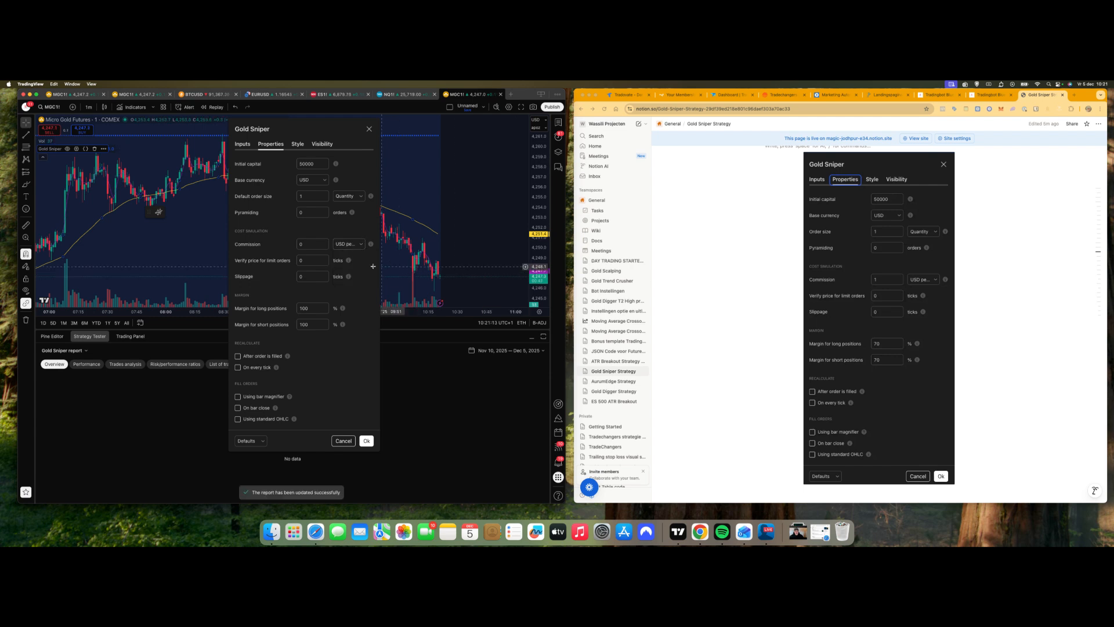
pyautogui.click(348, 244)
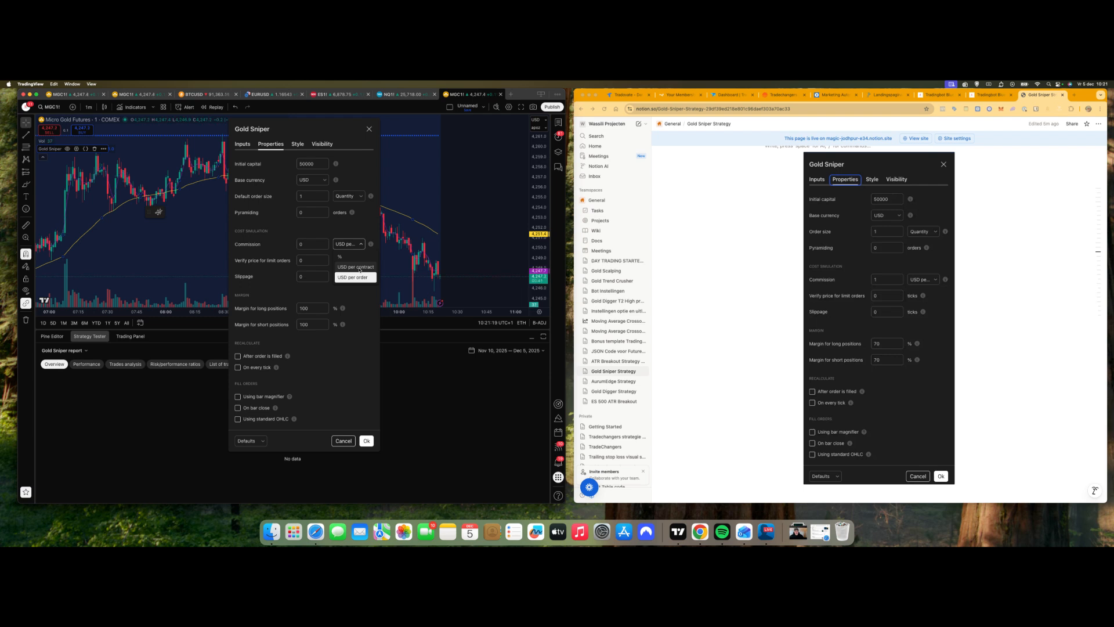
pyautogui.click(336, 231)
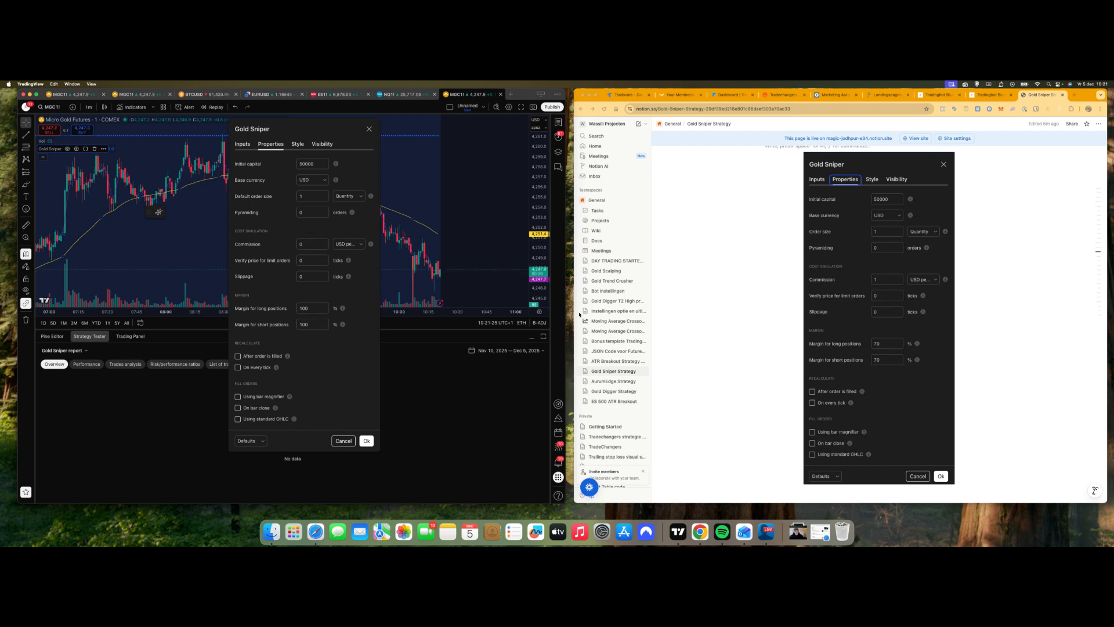
# Set the margin for long positions and the margin for short positions to 70%.
pyautogui.click(316, 308)
pyautogui.doubleClick(309, 326)
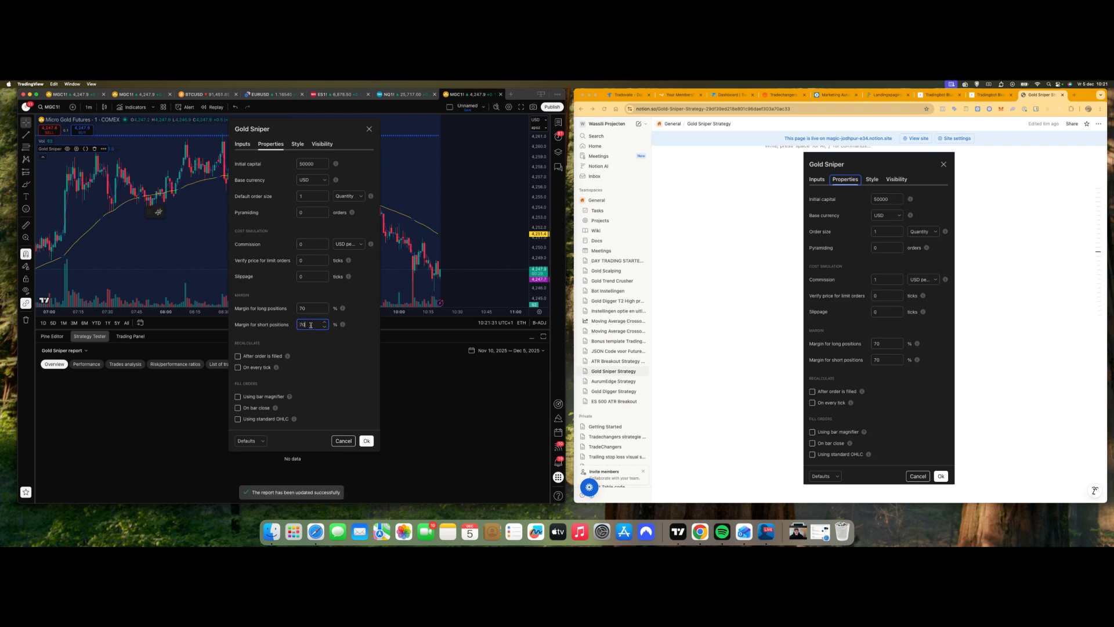
pyautogui.click(278, 307)
# Enable the stop loss on percentage in the Gold Sniper inputs and set the stop loss percentage to 0.21.
pyautogui.click(243, 145)
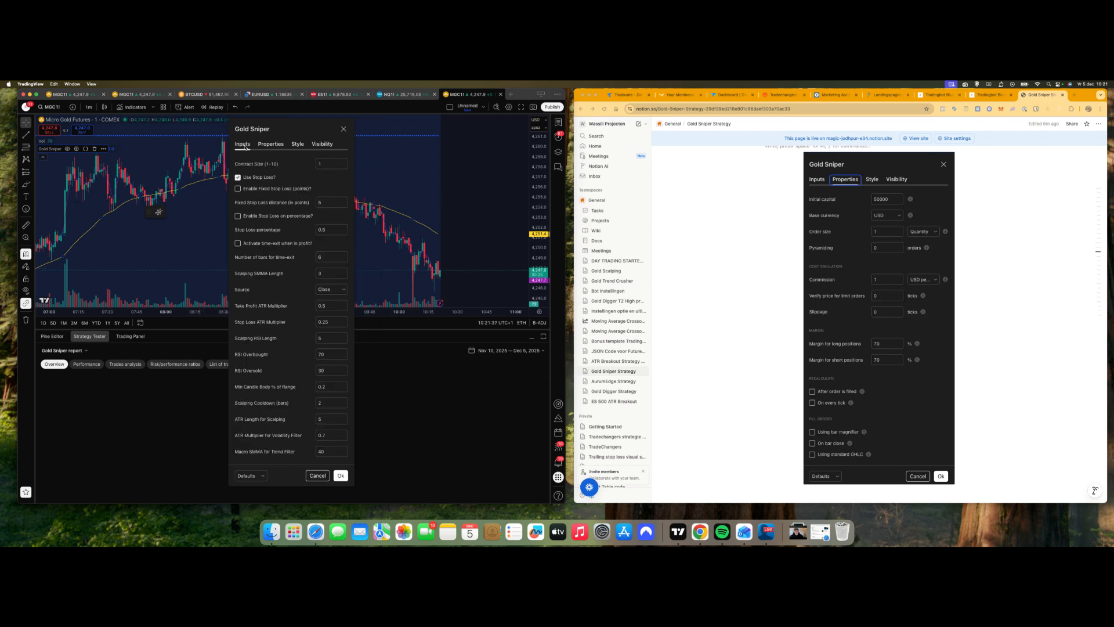
pyautogui.scroll(-15, 912, 249)
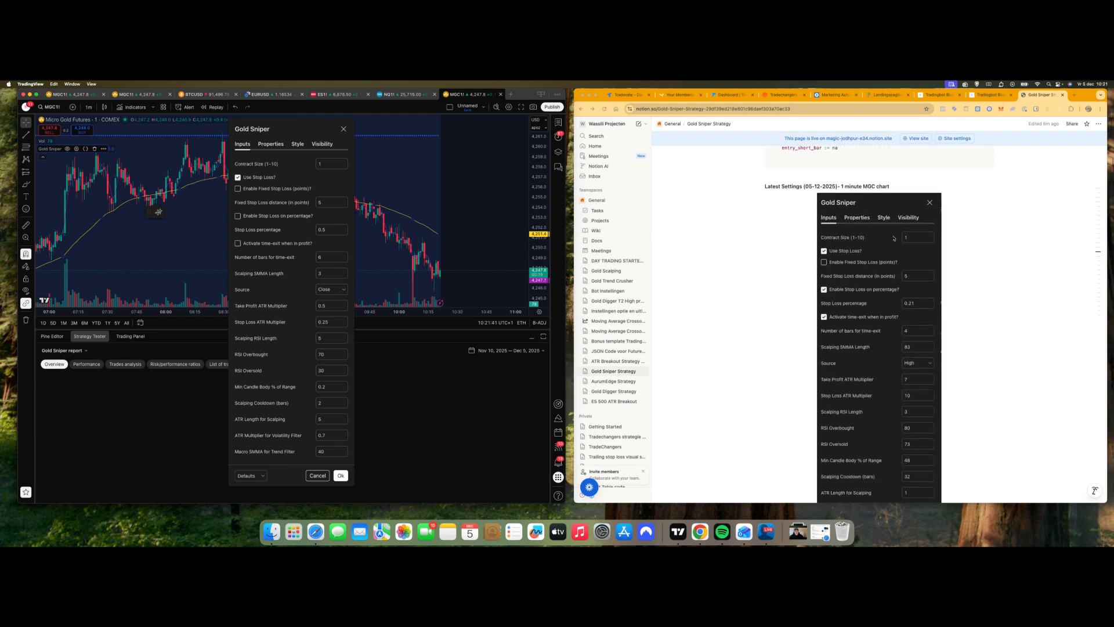
pyautogui.scroll(-1, 894, 238)
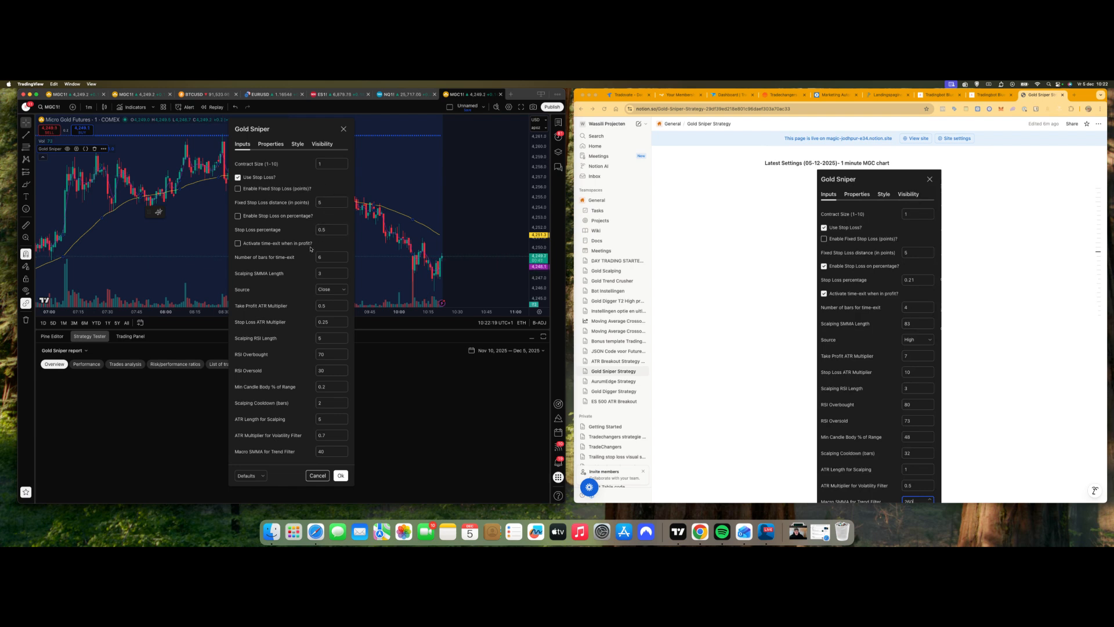
pyautogui.click(333, 230)
pyautogui.click(237, 216)
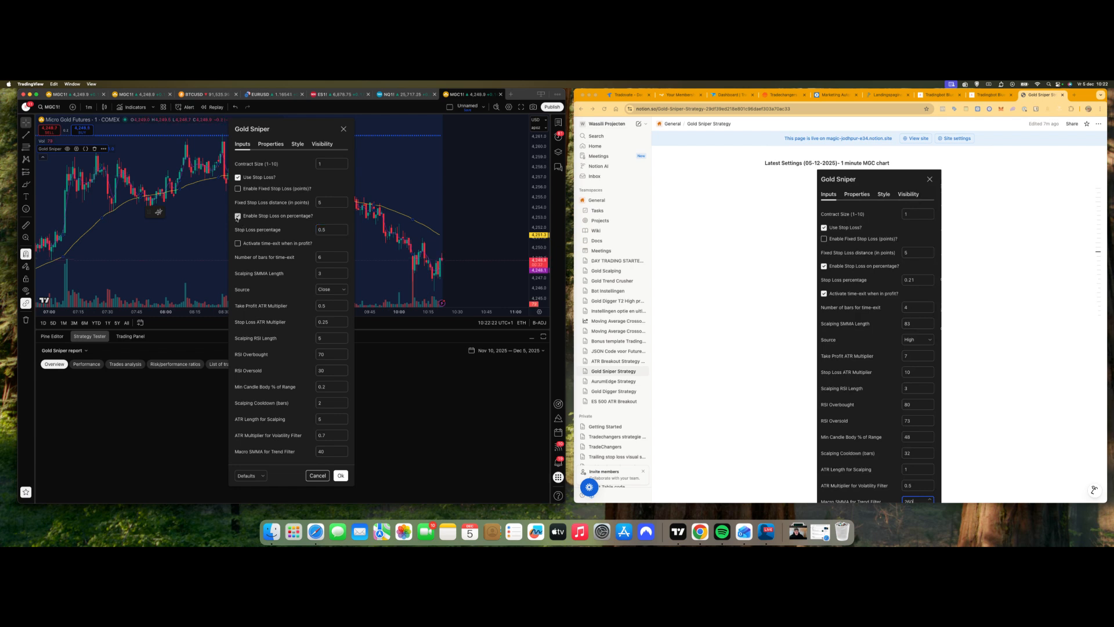
pyautogui.click(330, 231)
pyautogui.write('21')
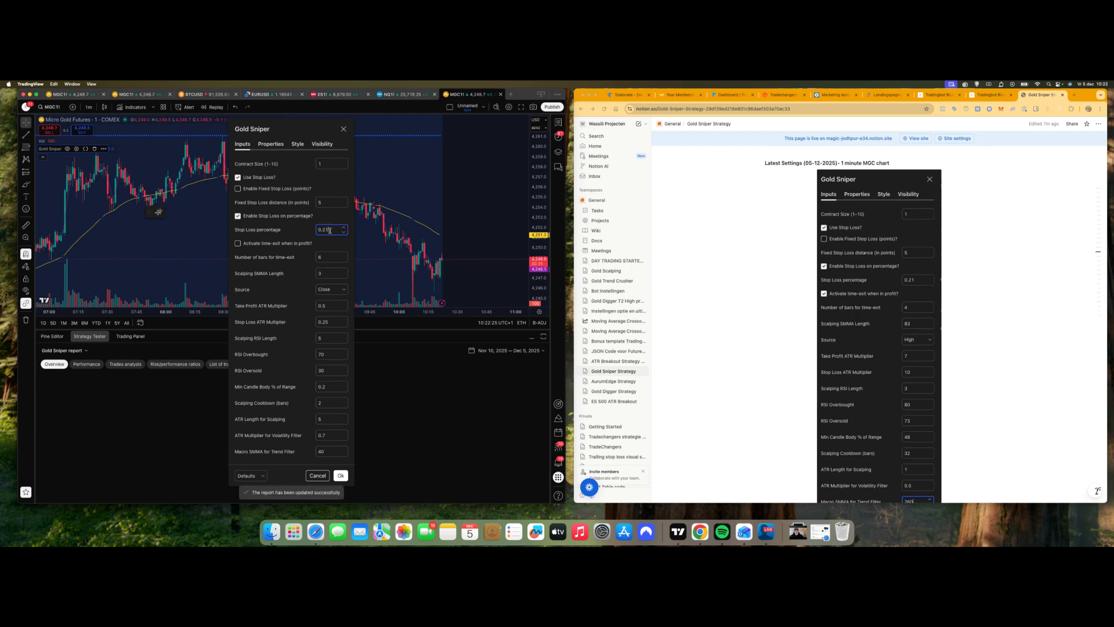
pyautogui.click(304, 236)
# Set the number of bars for time-exit to 4 and the Scalping SMMA Length to 83.
pyautogui.click(343, 259)
pyautogui.click(343, 259)
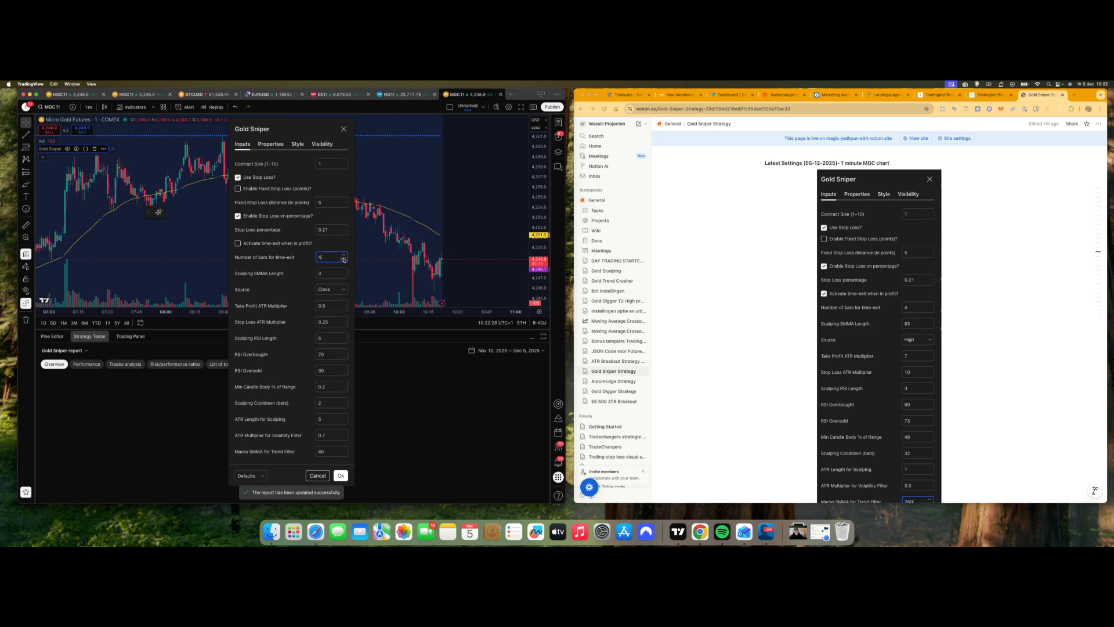
pyautogui.click(330, 273)
pyautogui.press('BackSpace')
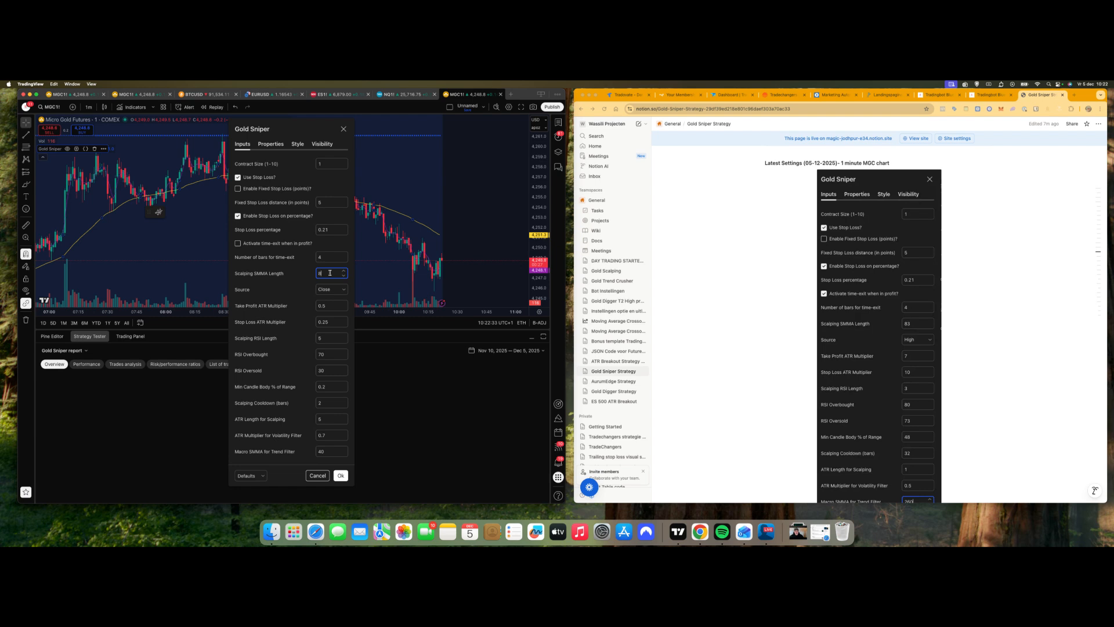
pyautogui.click(286, 281)
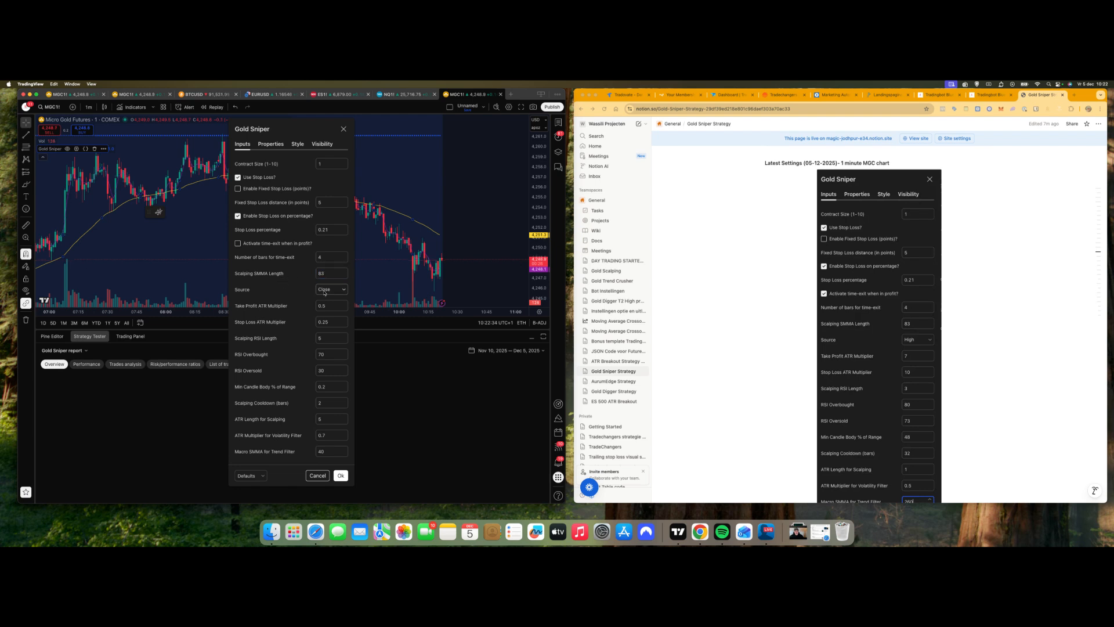
# Set the strategy's Source input to High and its Take Profit ATR Multiplier to 7.
pyautogui.click(334, 290)
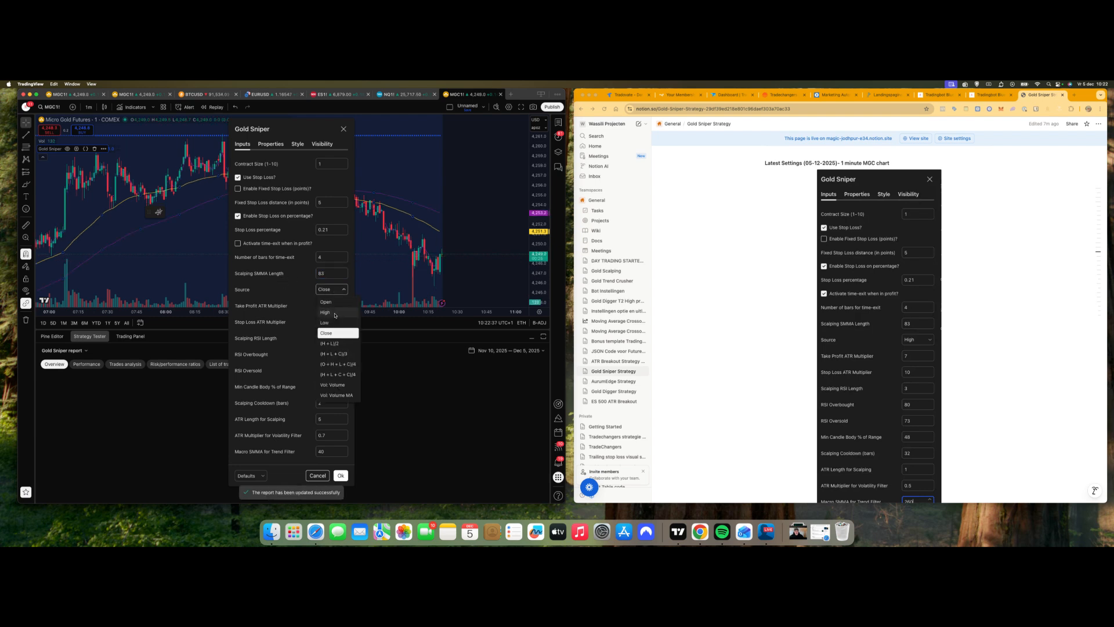
pyautogui.click(334, 315)
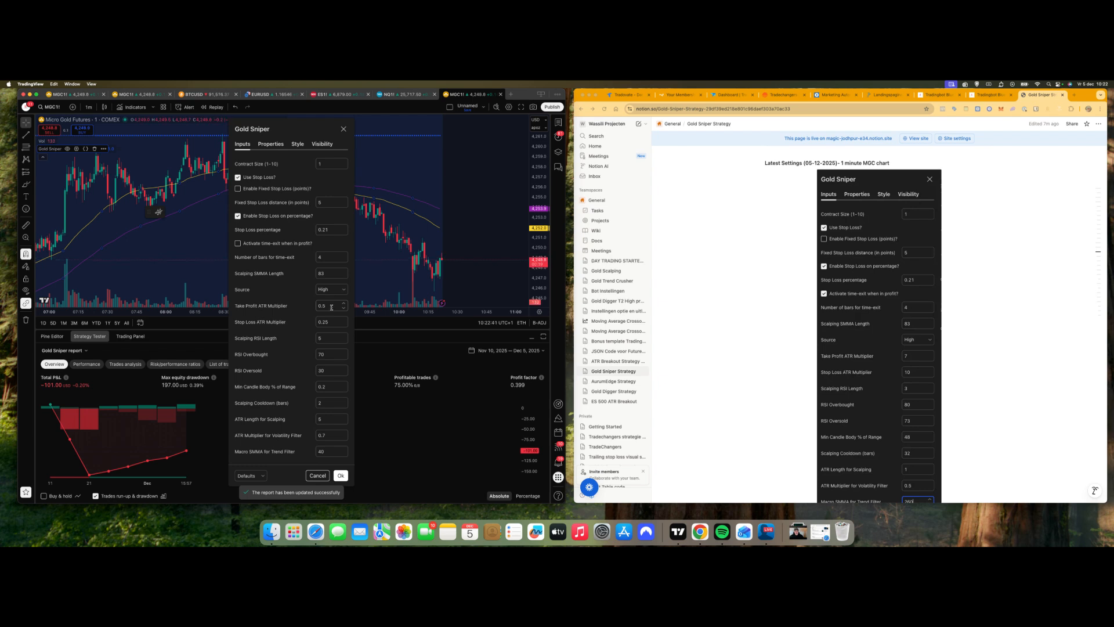
pyautogui.moveTo(291, 131); pyautogui.dragTo(311, 102)
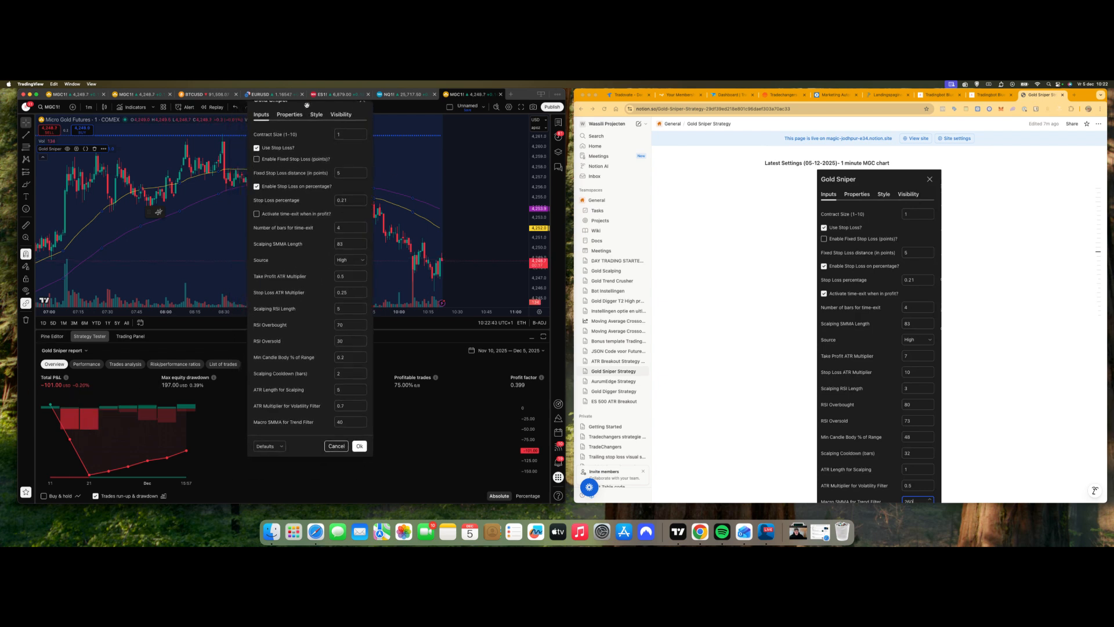
pyautogui.click(352, 277)
pyautogui.write('7')
pyautogui.click(278, 284)
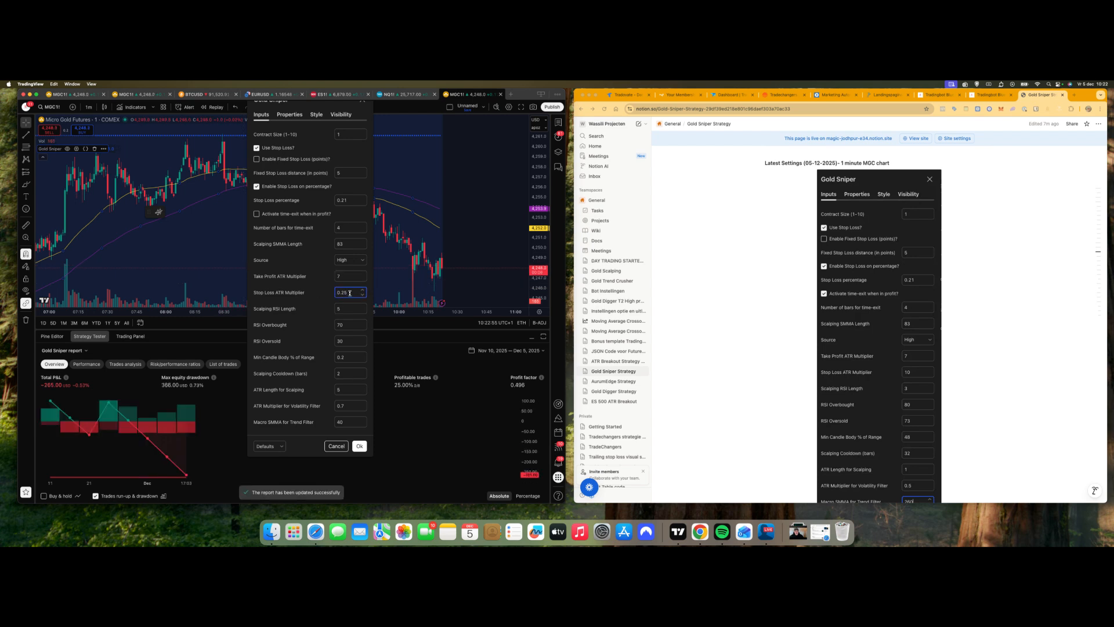
# Set the Stop Loss ATR Multiplier to 10.
pyautogui.press('BackSpace')
pyautogui.press('BackSpace')
pyautogui.press('BackSpace')
pyautogui.write('10')
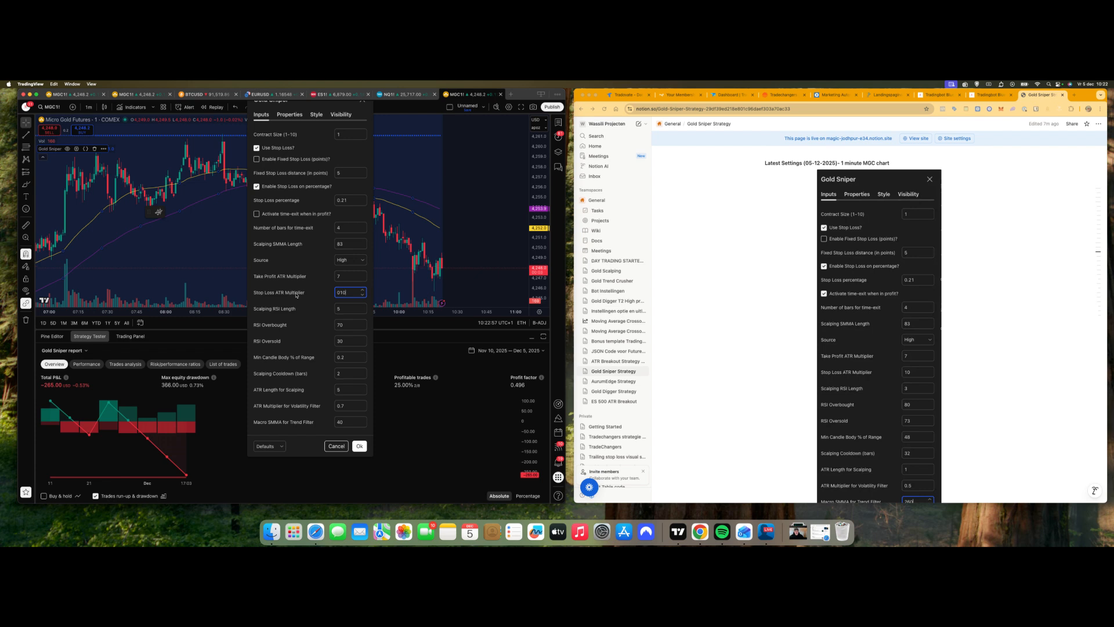
pyautogui.click(303, 297)
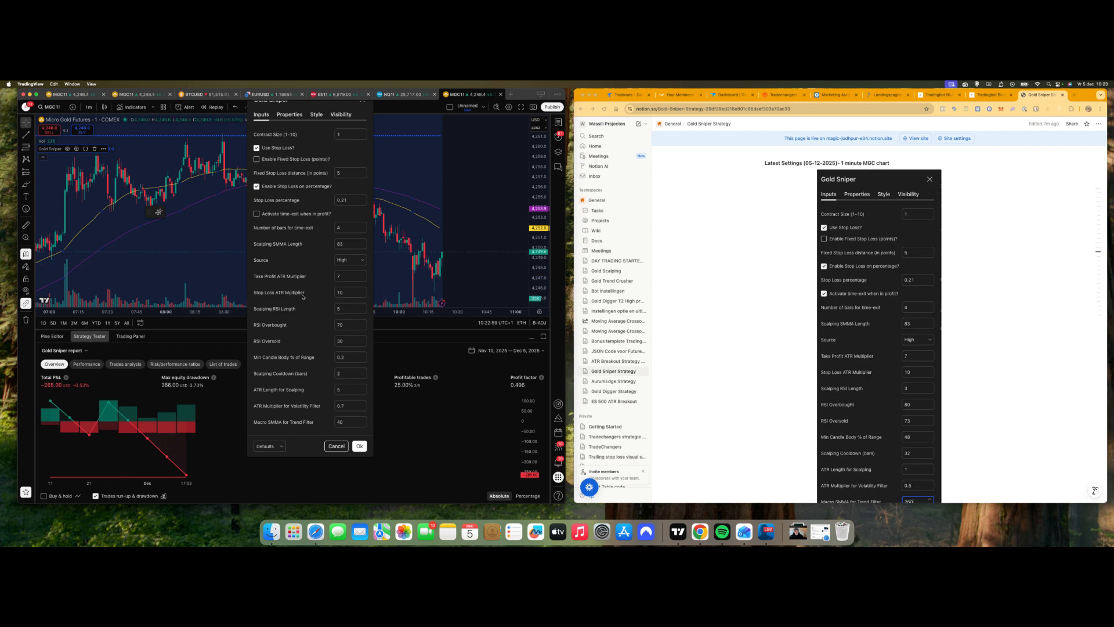
# Set the Scalping RSI Length to 3 and RSI Overbought to 80 in the Gold Sniper inputs.
pyautogui.click(362, 312)
pyautogui.click(362, 311)
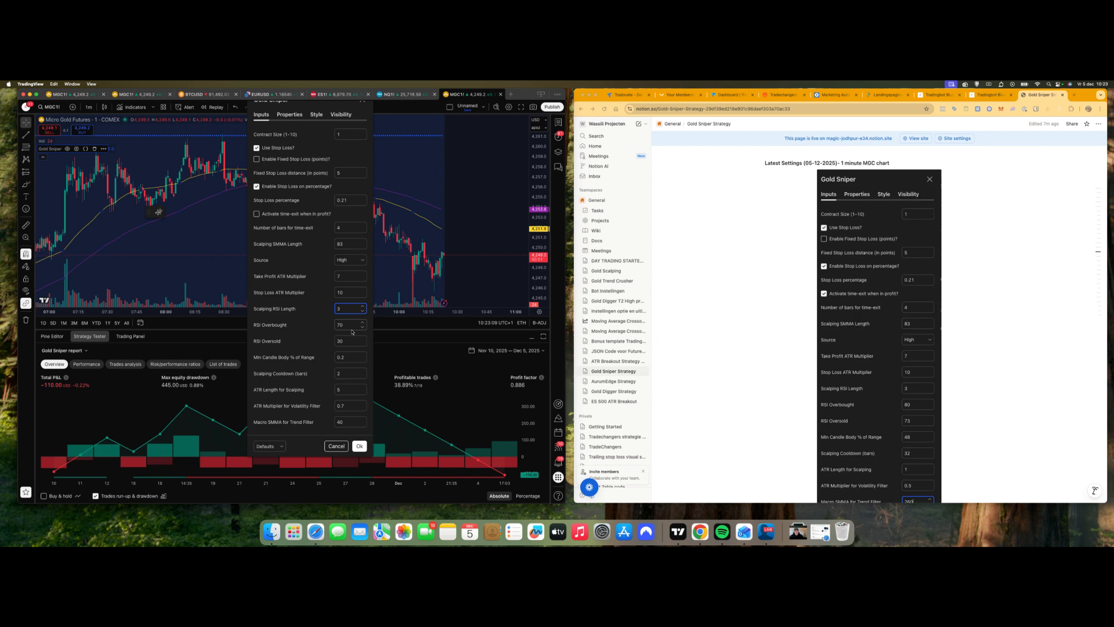
pyautogui.click(349, 327)
pyautogui.press('BackSpace')
pyautogui.press('BackSpace')
pyautogui.write('8')
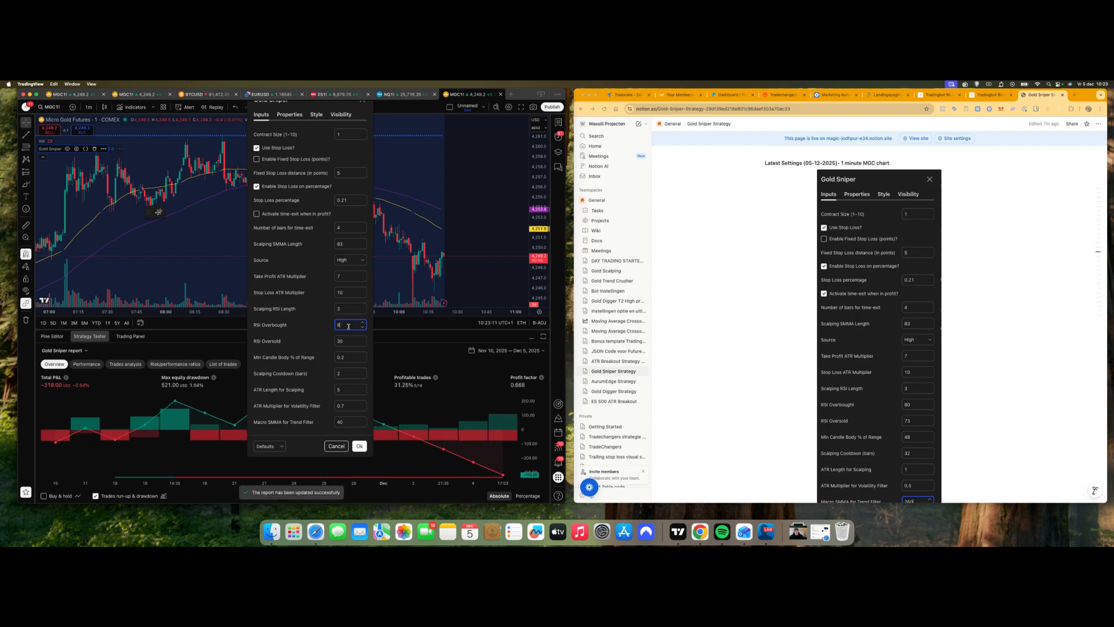
pyautogui.click(285, 327)
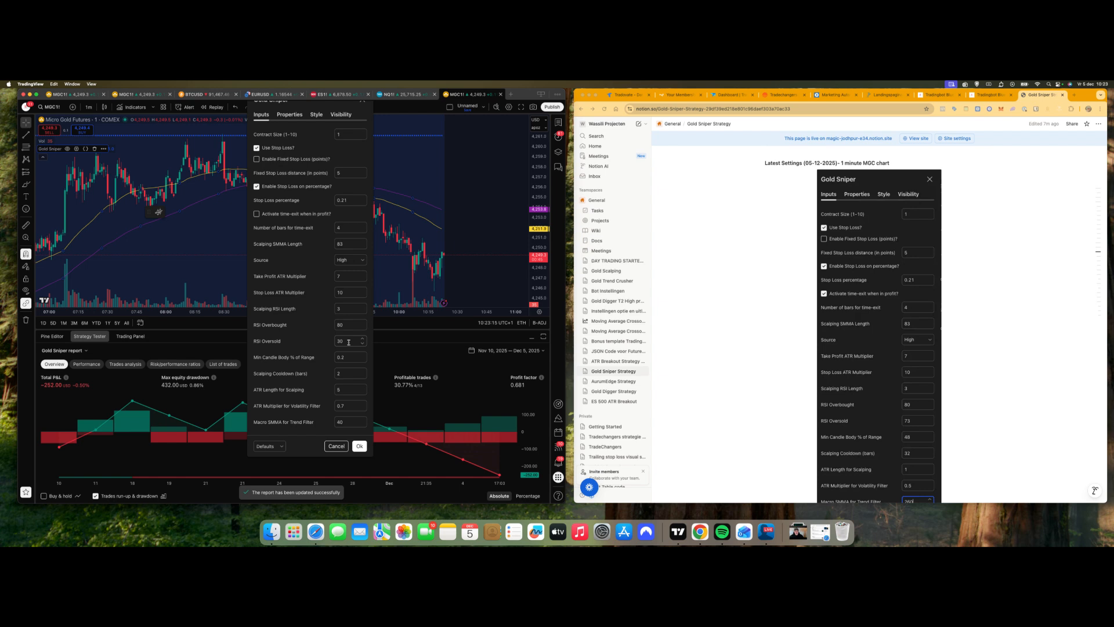
# Set RSI Oversold to 73 and Min Candle Body % of Range to 48, following the Notion settings.
pyautogui.click(349, 343)
pyautogui.press('BackSpace')
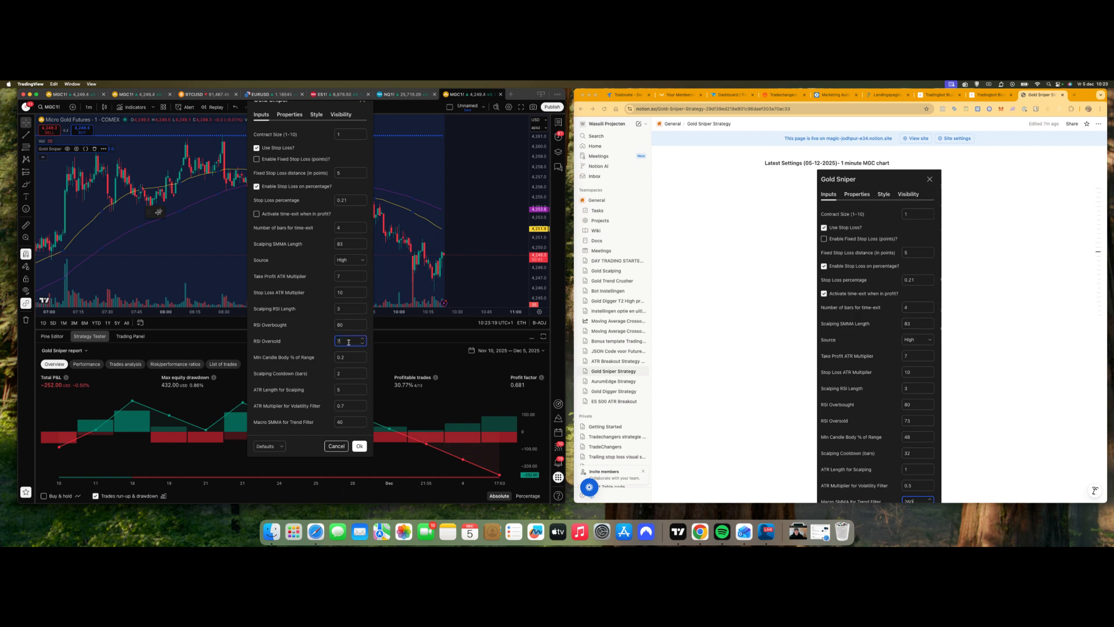
pyautogui.click(279, 338)
pyautogui.scroll(-1, 843, 409)
pyautogui.scroll(-2, 843, 409)
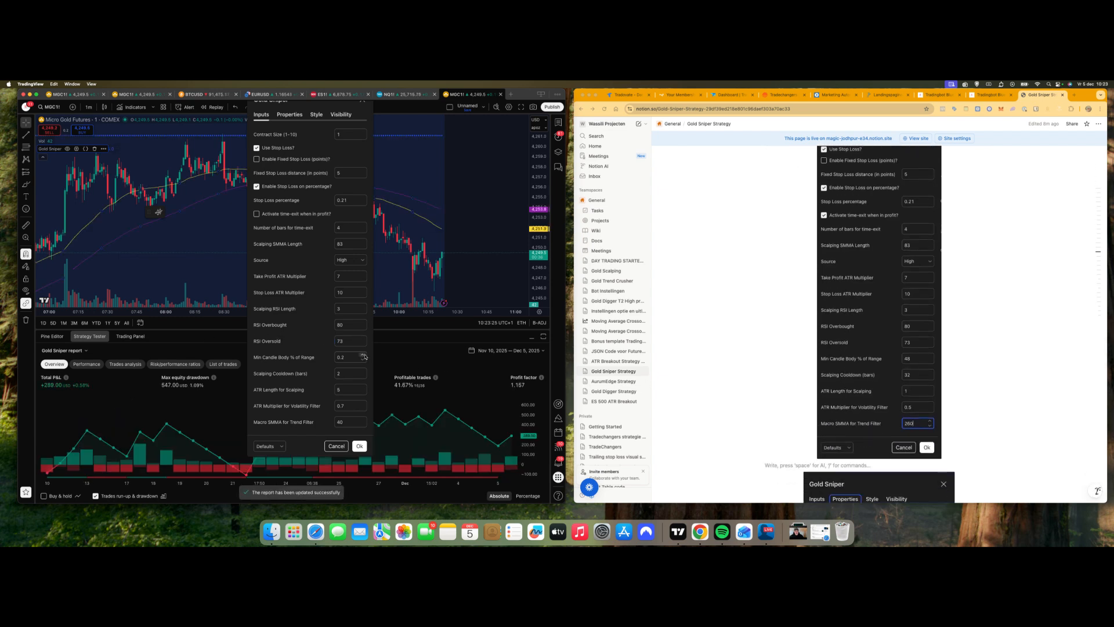
pyautogui.click(346, 357)
pyautogui.press('BackSpace')
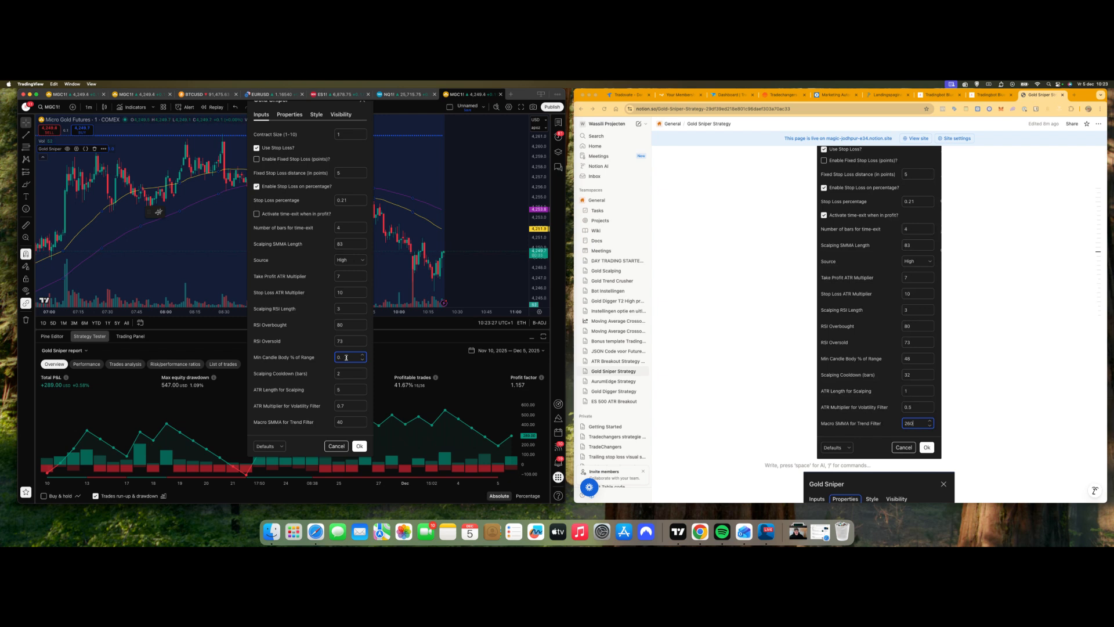
pyautogui.click(319, 363)
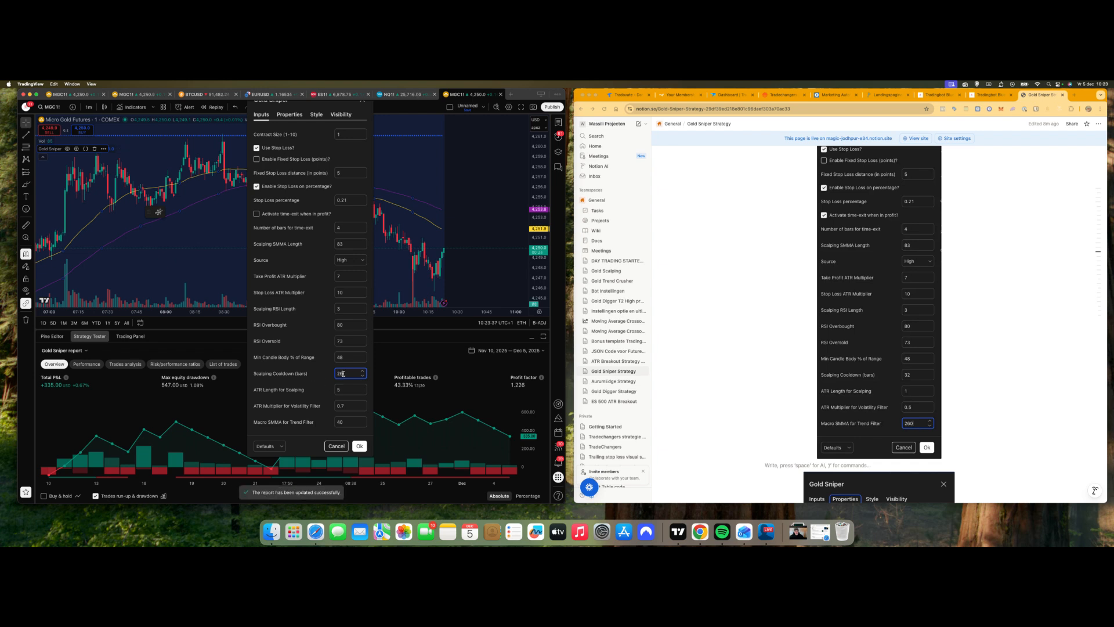
# Set the Scalping Cooldown to 32 bars and the ATR Length for Scalping to 1.
pyautogui.write('32')
pyautogui.click(323, 373)
pyautogui.click(351, 388)
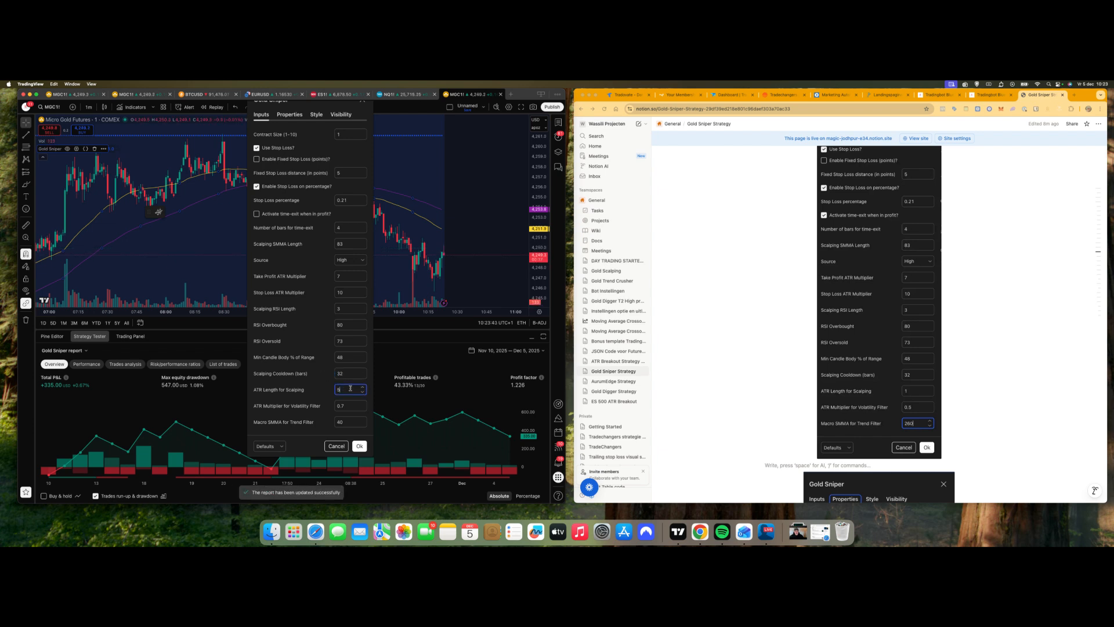
pyautogui.click(363, 392)
pyautogui.click(363, 392)
pyautogui.click(363, 393)
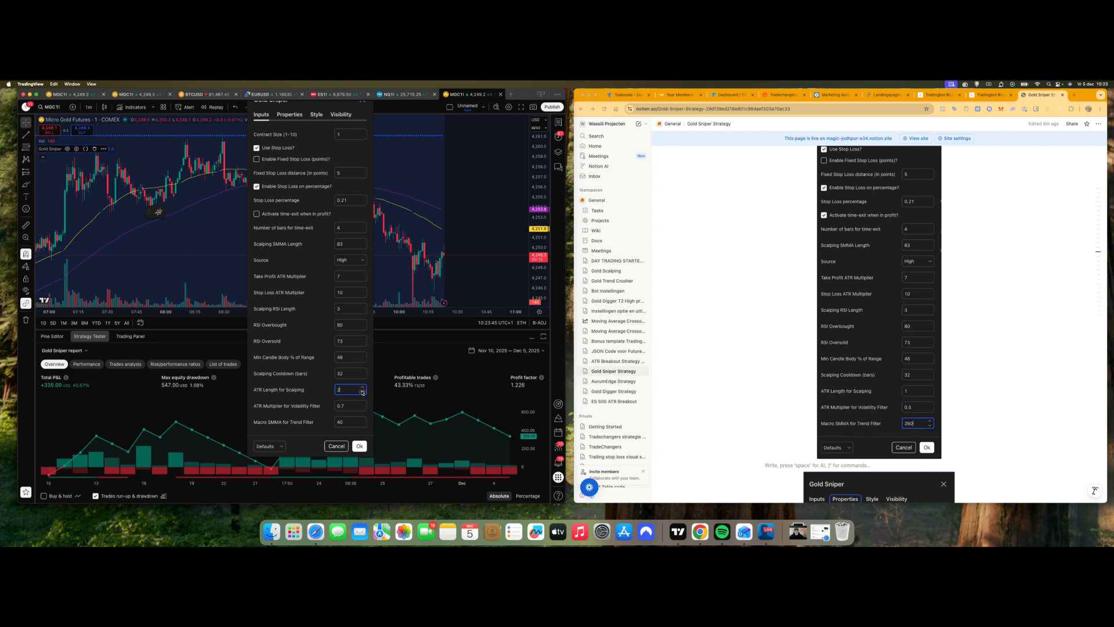
pyautogui.click(362, 392)
# Set the ATR Multiplier for Volatility Filter to 0.5 and the Macro SMMA for Trend Filter to 260, and apply the inputs.
pyautogui.click(349, 408)
pyautogui.press('BackSpace')
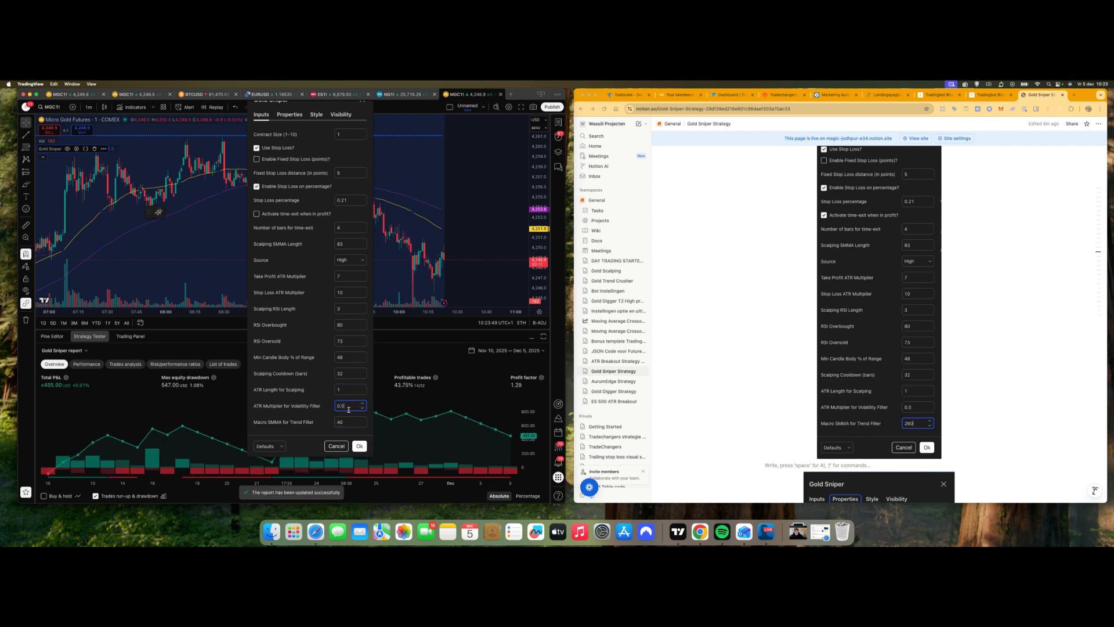
pyautogui.click(300, 410)
pyautogui.click(350, 423)
pyautogui.press('BackSpace')
pyautogui.press('BackSpace')
pyautogui.write('260')
pyautogui.click(322, 418)
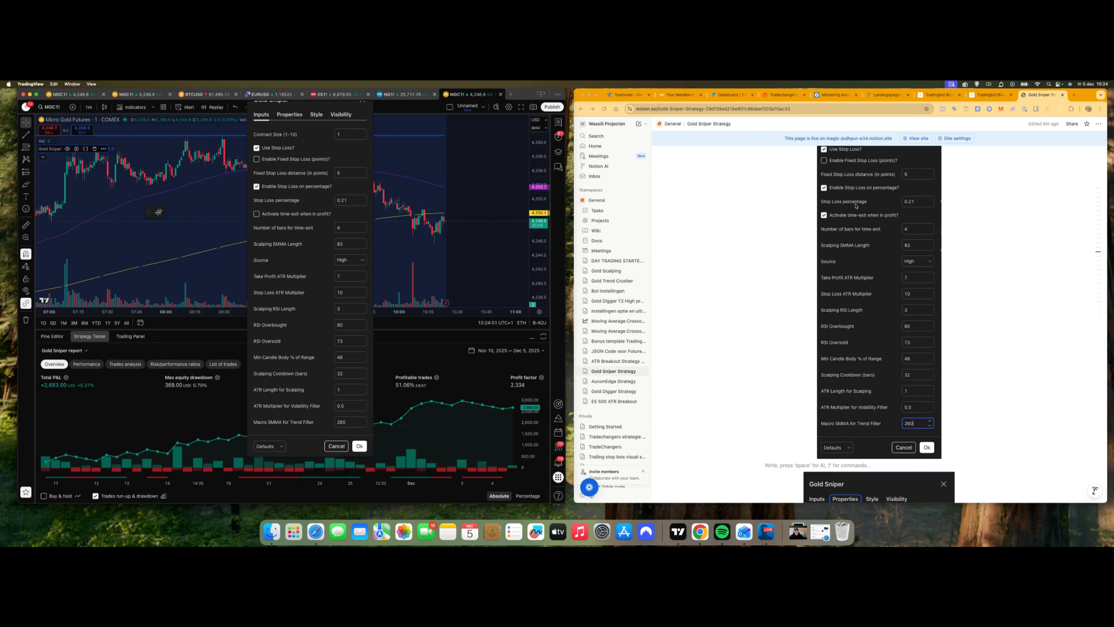
pyautogui.scroll(3, 877, 209)
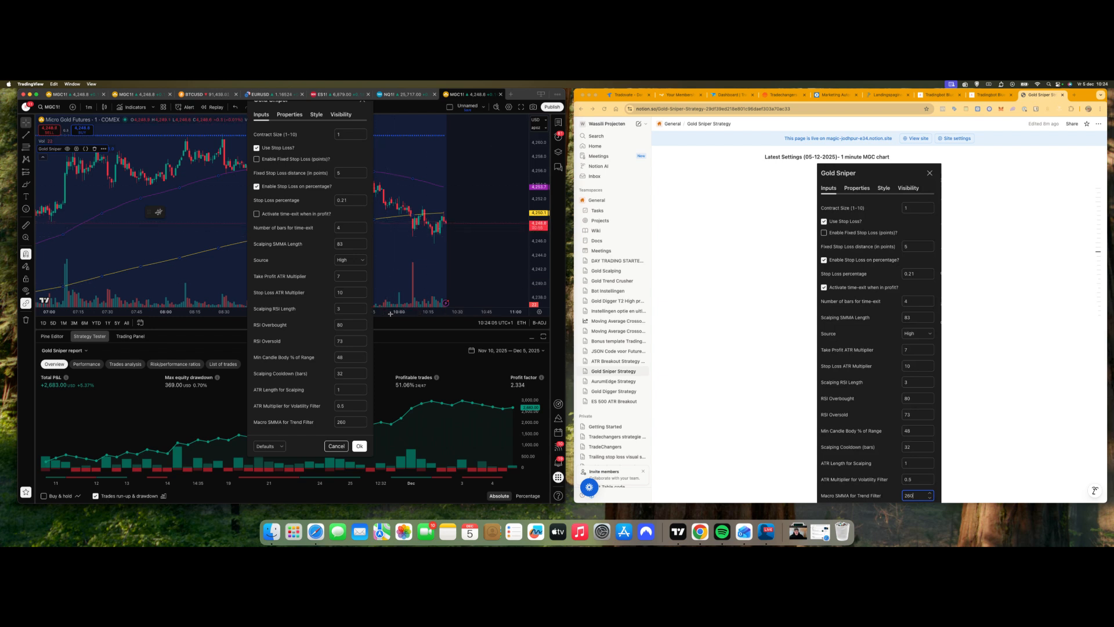
pyautogui.click(359, 446)
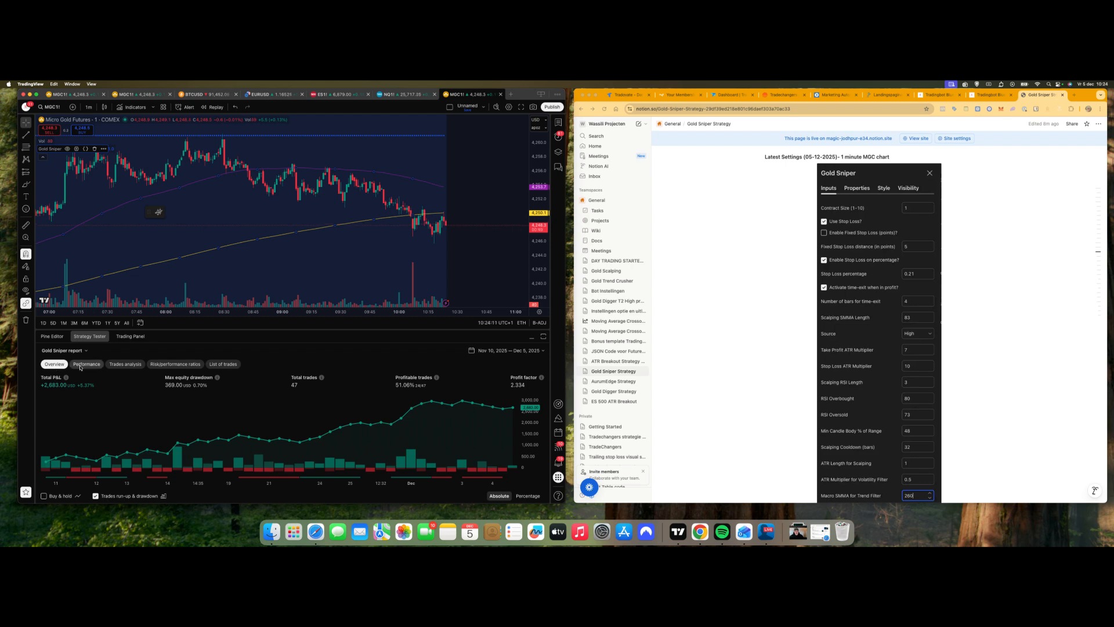
# Examine the Gold Sniper report's list of trades in an enlarged report area.
pyautogui.click(229, 364)
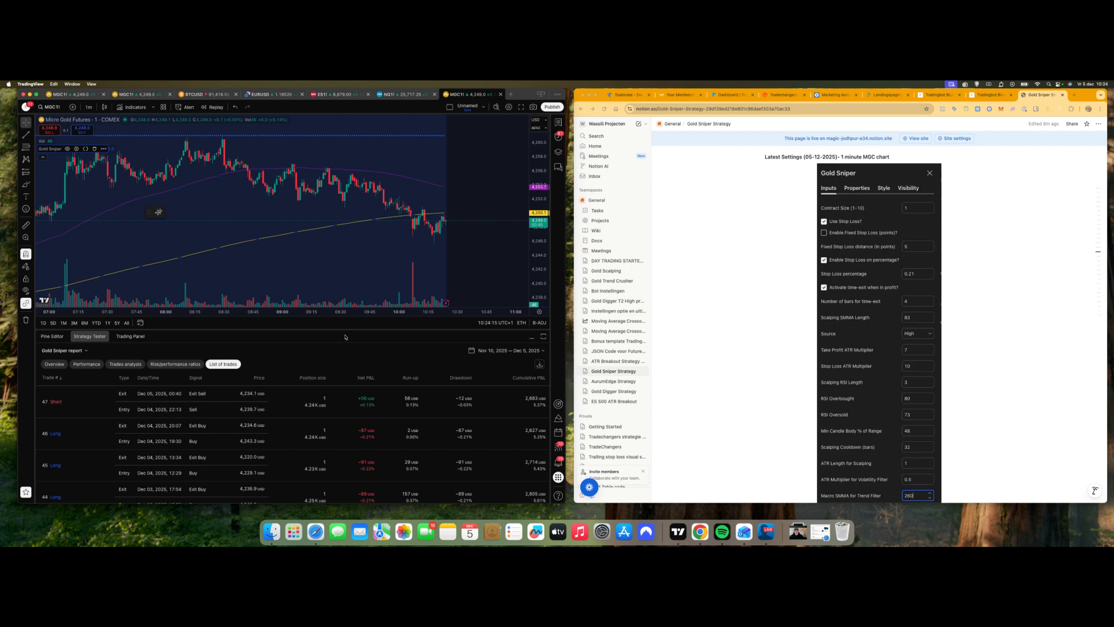
pyautogui.moveTo(346, 332); pyautogui.dragTo(357, 244)
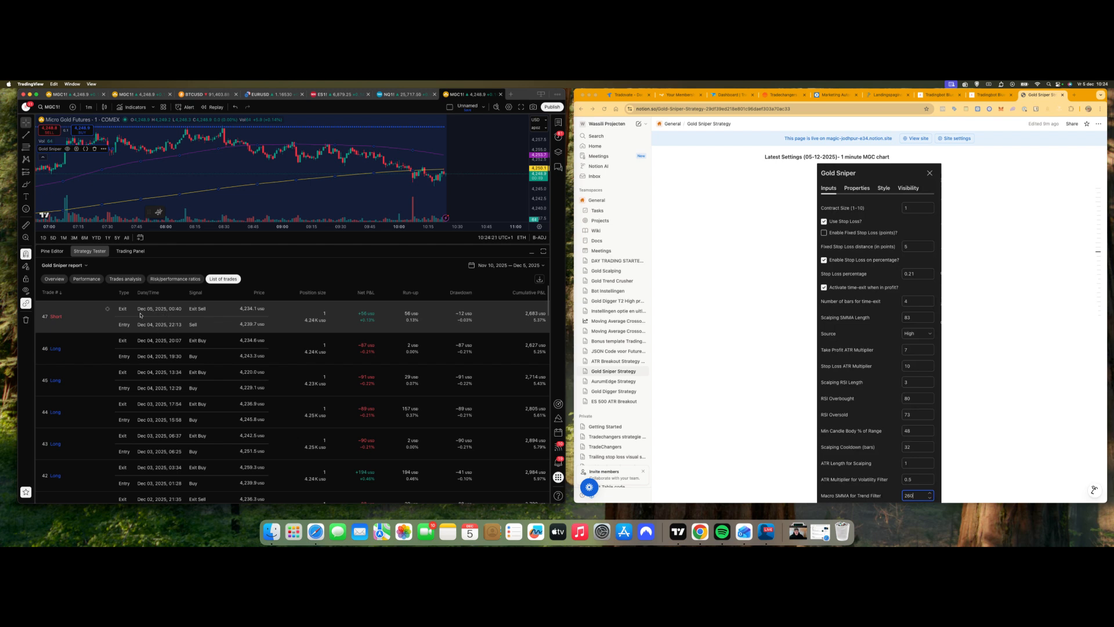
pyautogui.scroll(-3, 141, 328)
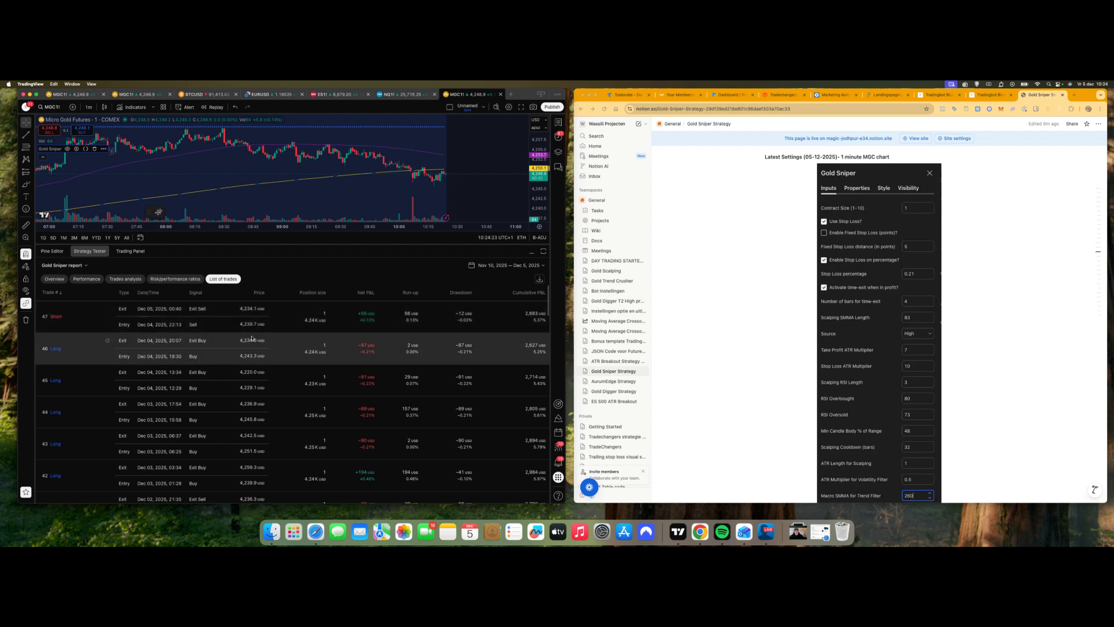
pyautogui.scroll(-10, 252, 337)
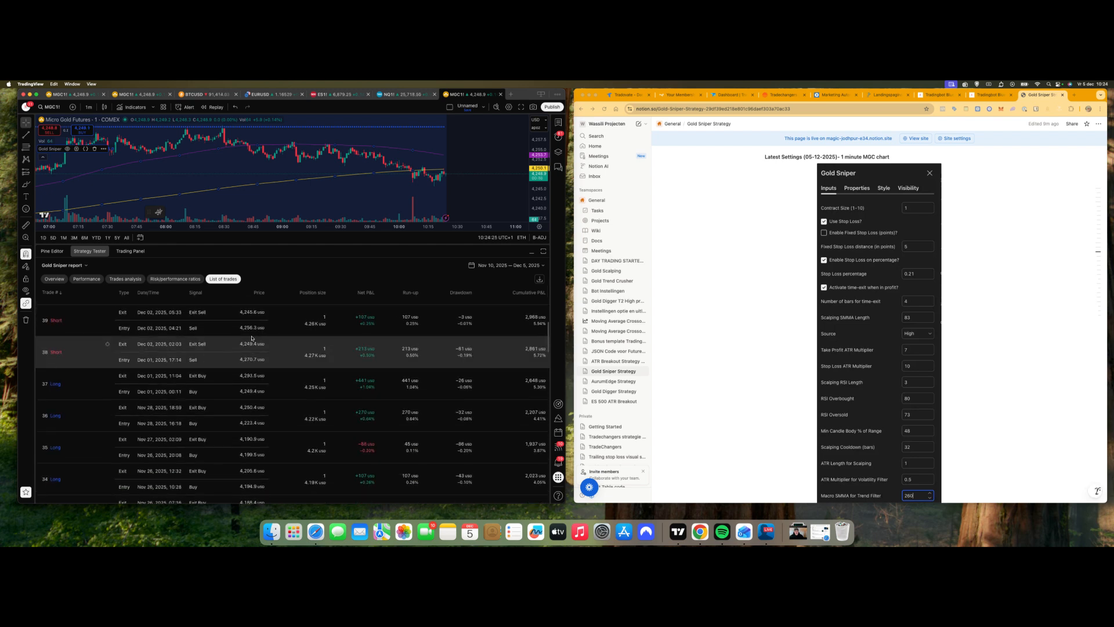
pyautogui.scroll(13, 252, 337)
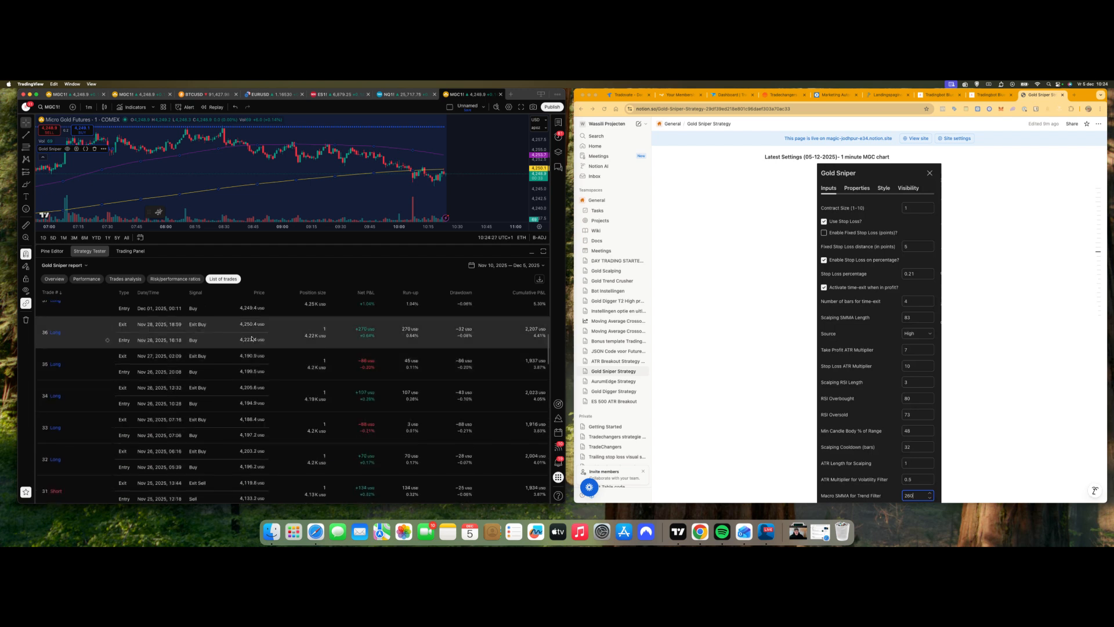
# Return to the report overview, enlarge the chart area, and examine the strategy's buy and sell markers across earlier sessions.
pyautogui.click(55, 280)
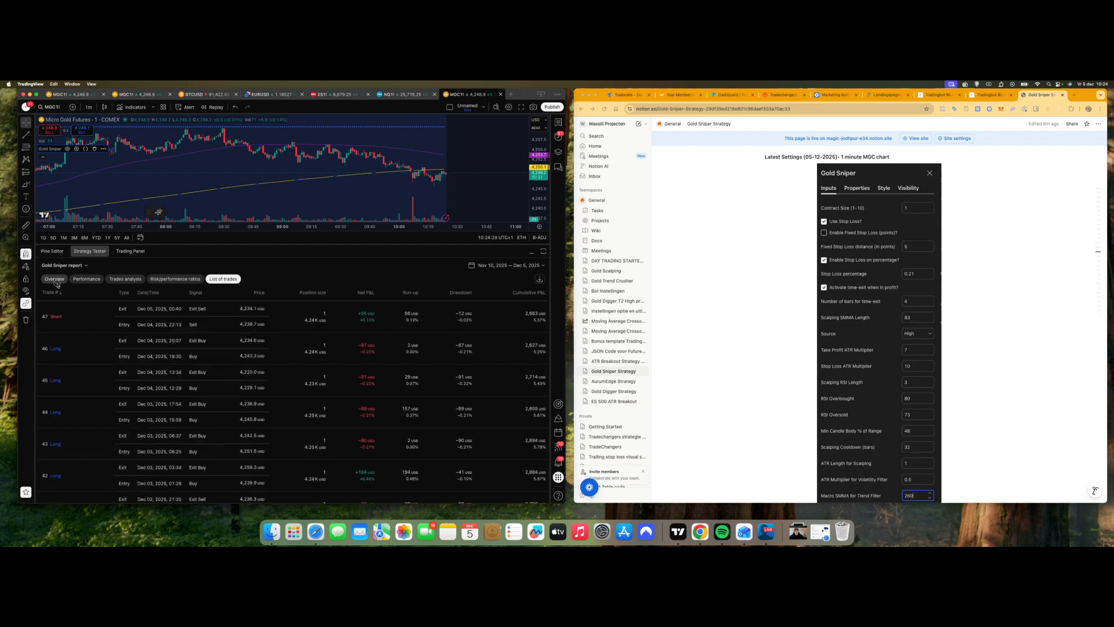
pyautogui.moveTo(432, 244); pyautogui.dragTo(439, 363)
pyautogui.moveTo(286, 244); pyautogui.dragTo(480, 220)
pyautogui.scroll(-6, 392, 227)
pyautogui.scroll(-8, 393, 227)
pyautogui.moveTo(316, 205); pyautogui.dragTo(397, 210)
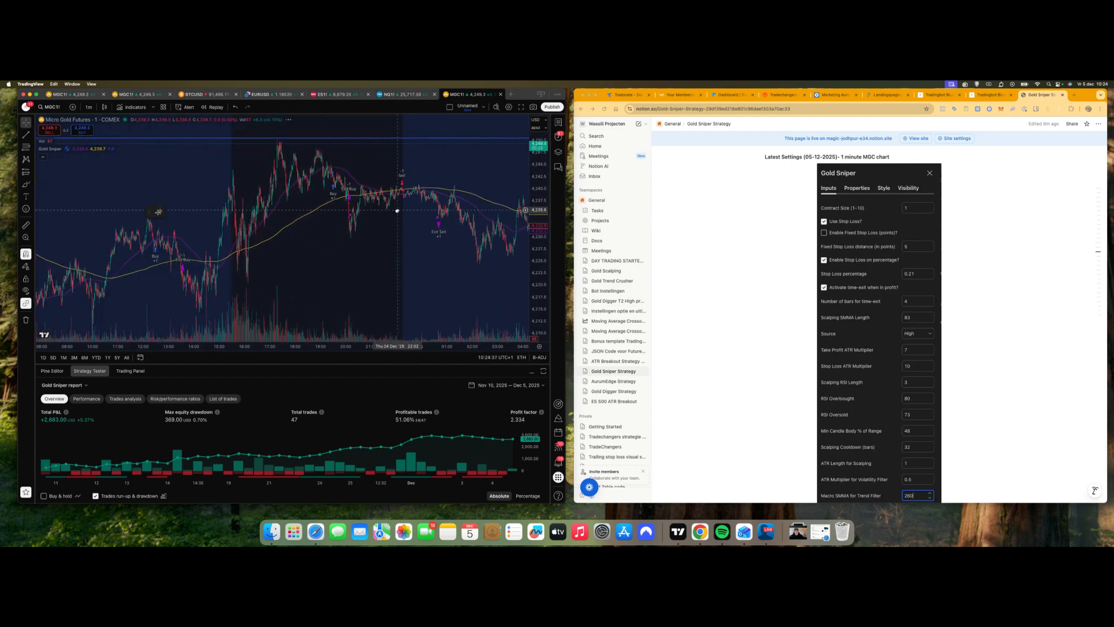
pyautogui.scroll(-5, 389, 224)
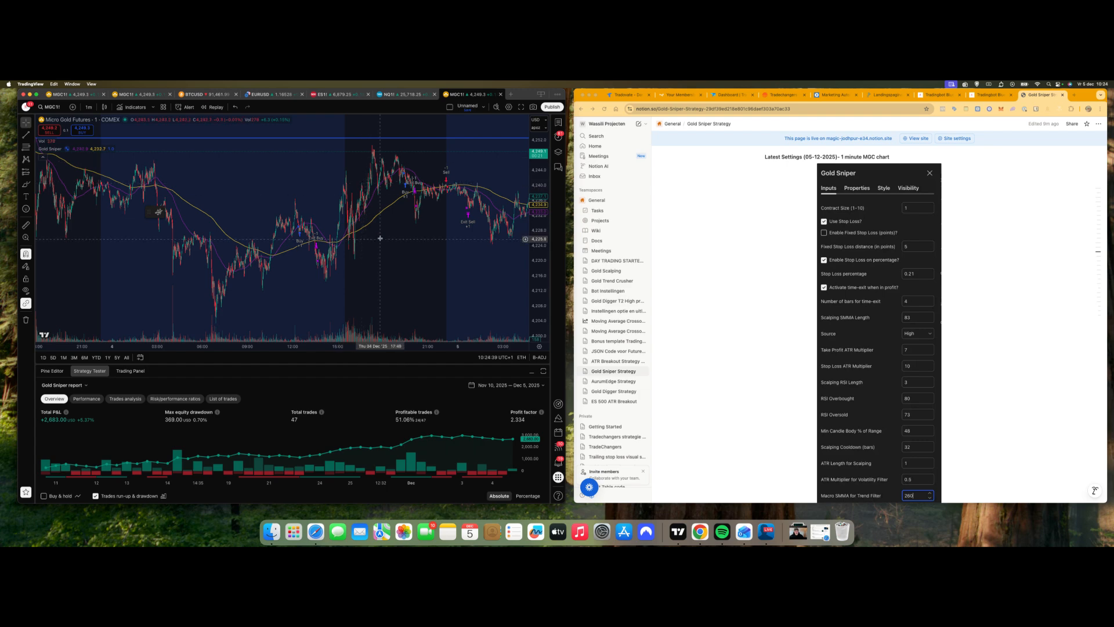
pyautogui.scroll(4, 380, 238)
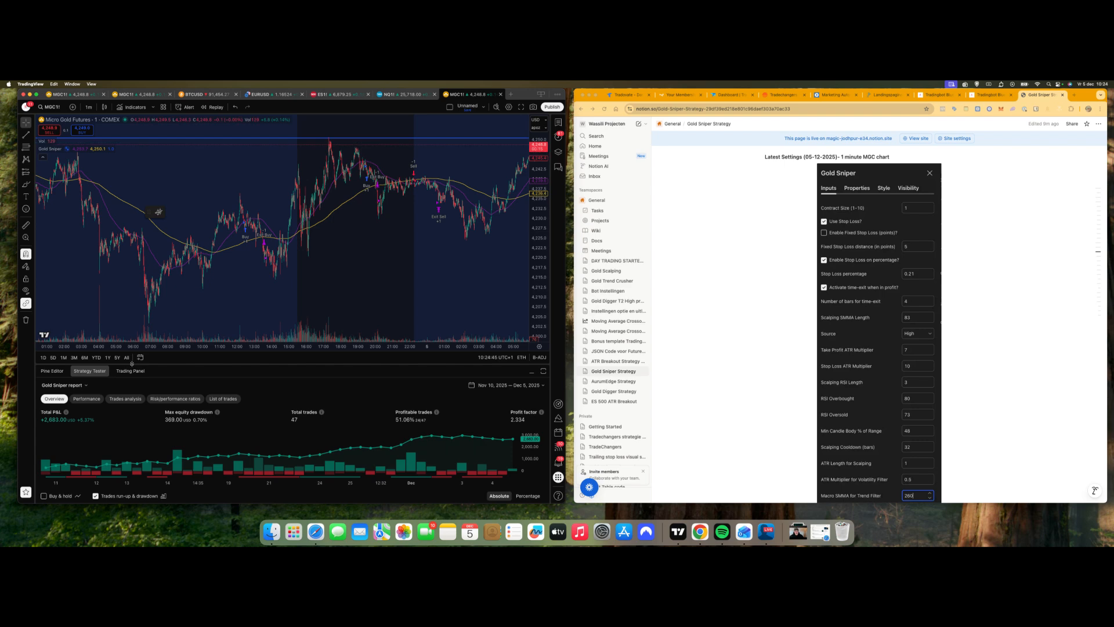
# Locate the entry of long trade 42 on the chart from the list of trades and examine its surroundings.
pyautogui.click(221, 398)
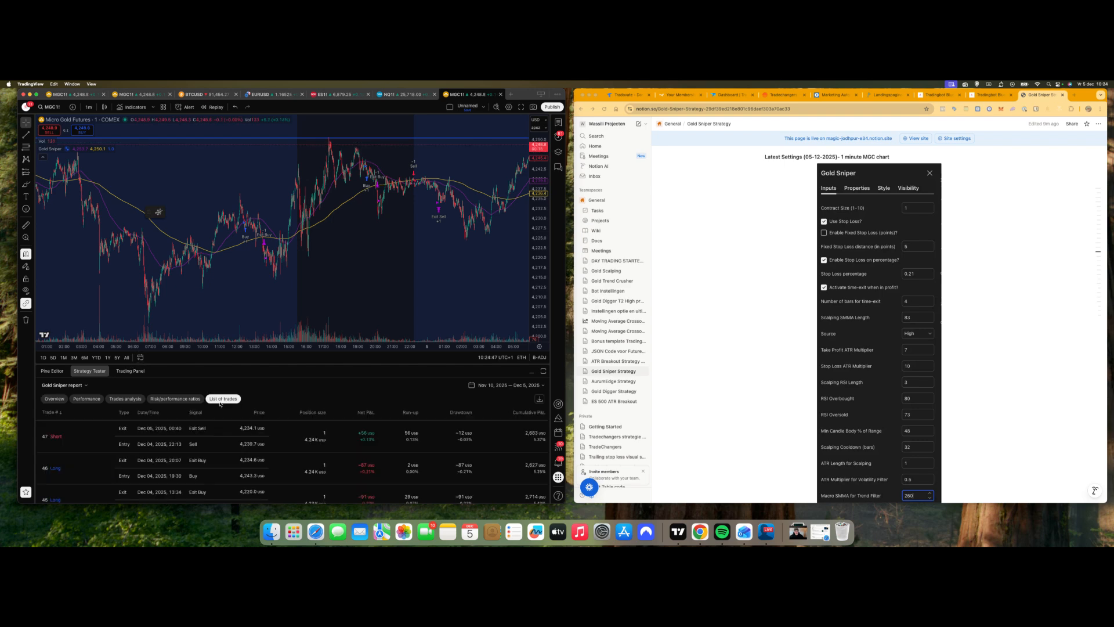
pyautogui.scroll(-3, 146, 457)
pyautogui.scroll(-2, 143, 457)
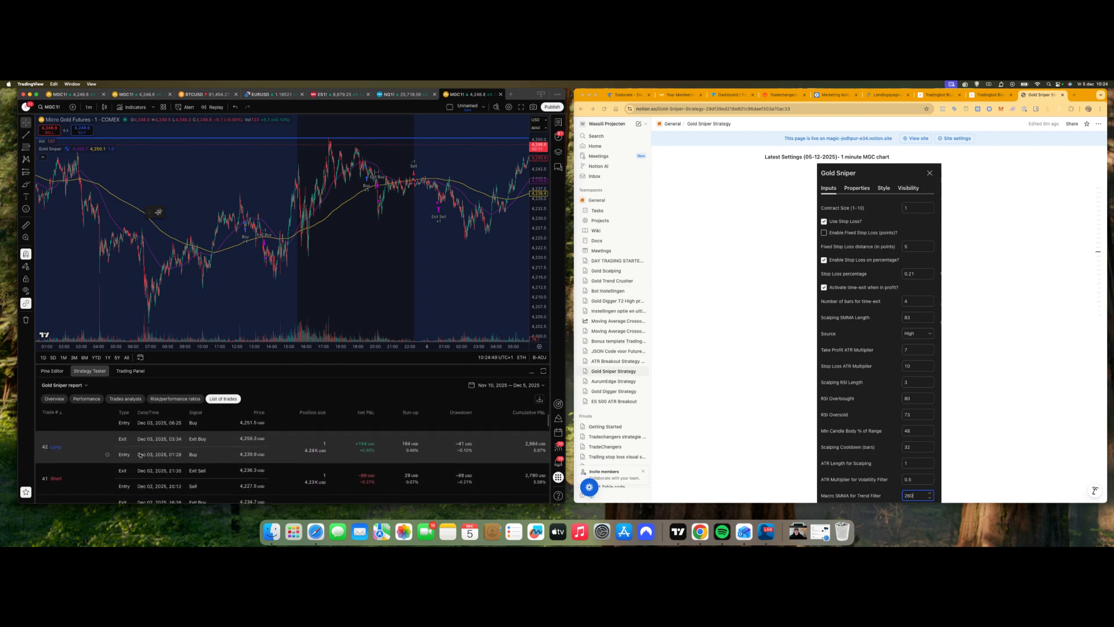
pyautogui.click(107, 455)
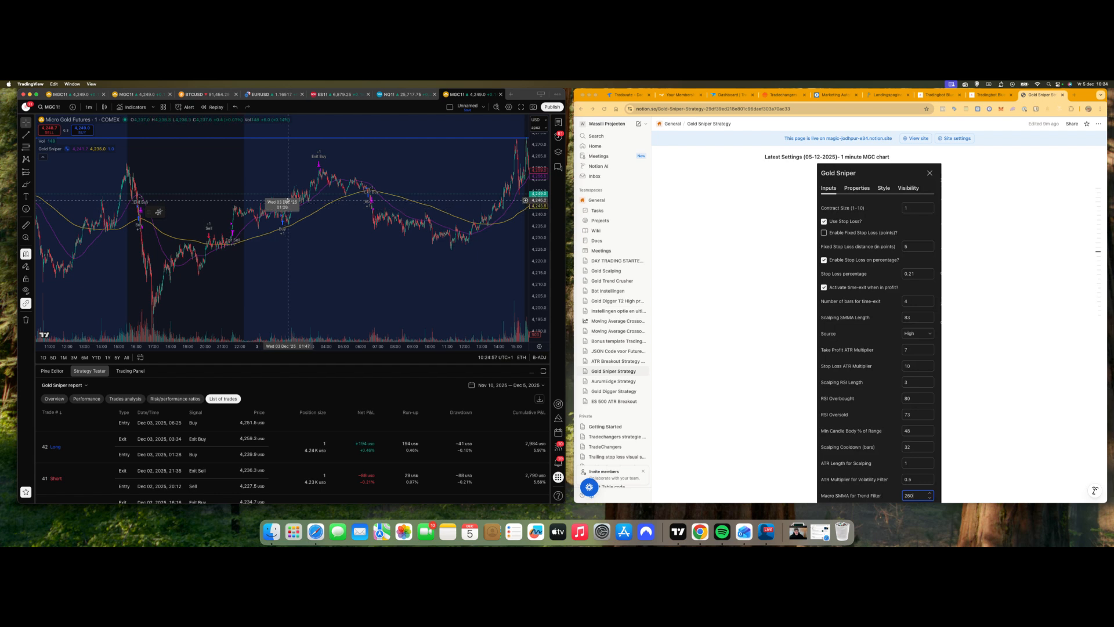
pyautogui.moveTo(352, 254)
pyautogui.mouseDown()
pyautogui.moveTo(338, 257)
pyautogui.moveTo(375, 256)
pyautogui.mouseUp()
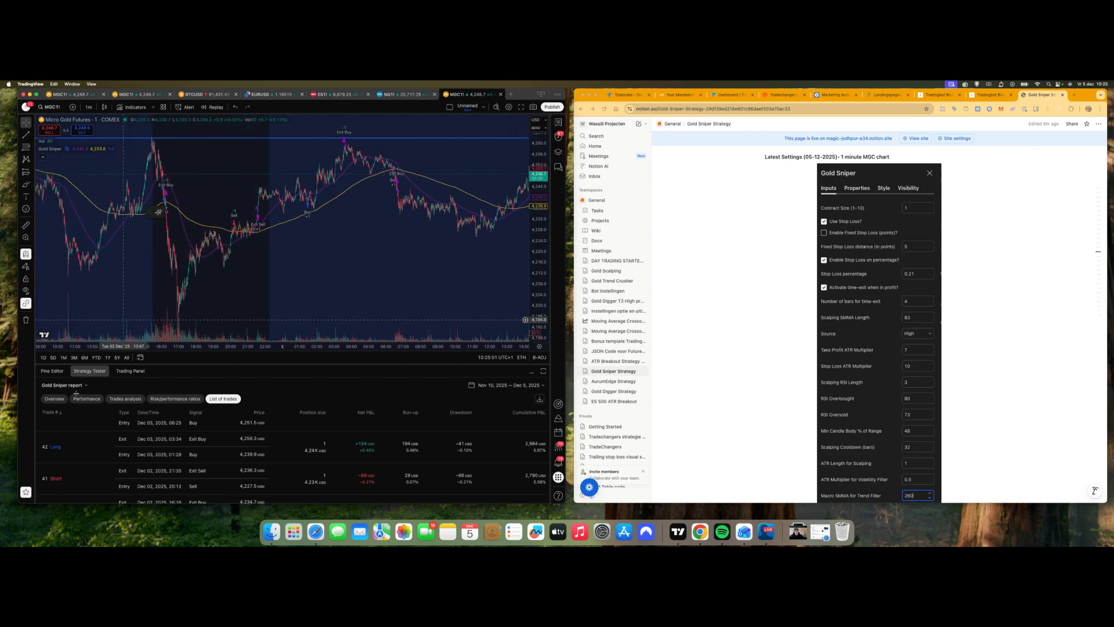
# Review the Gold Sniper report's risk/performance ratios, trades analysis and performance figures, ending on the overview with its equity curve enlarged.
pyautogui.click(54, 399)
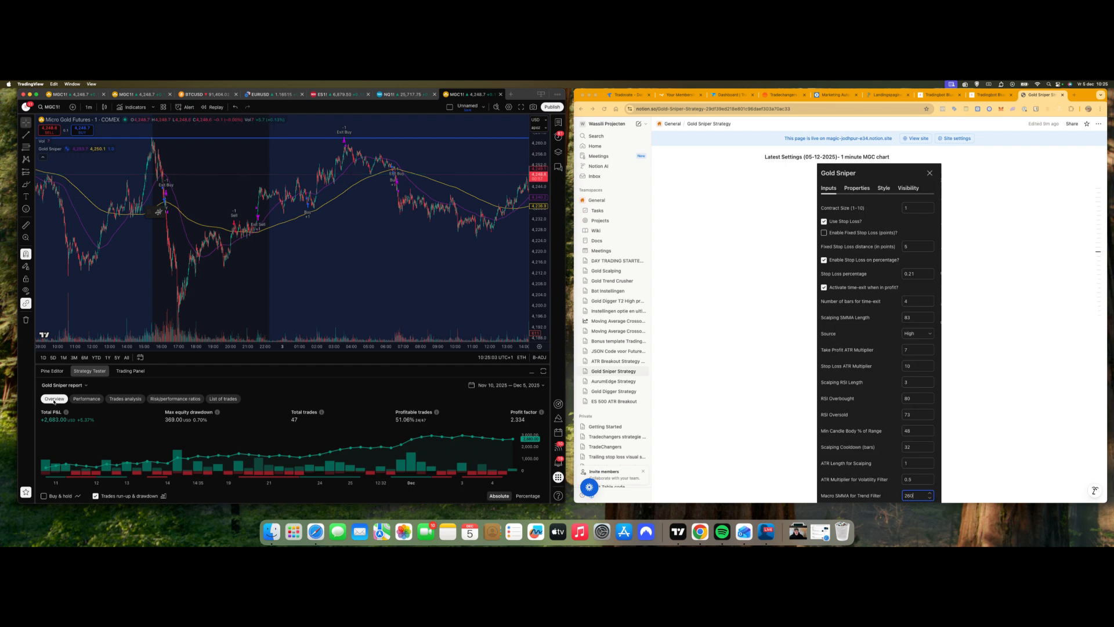
pyautogui.click(213, 399)
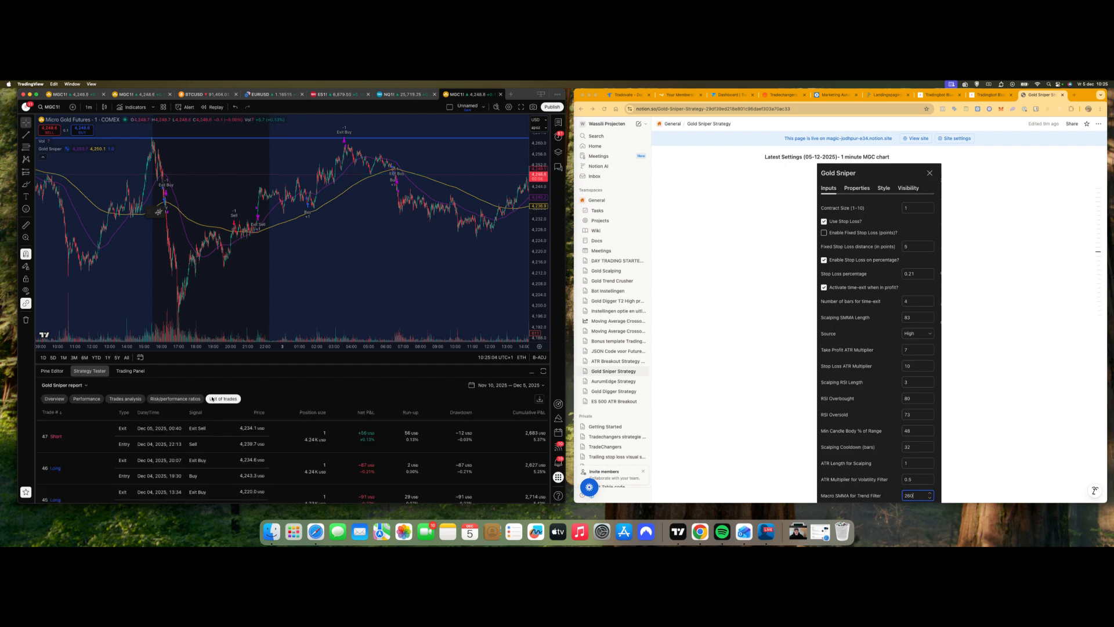
pyautogui.click(165, 400)
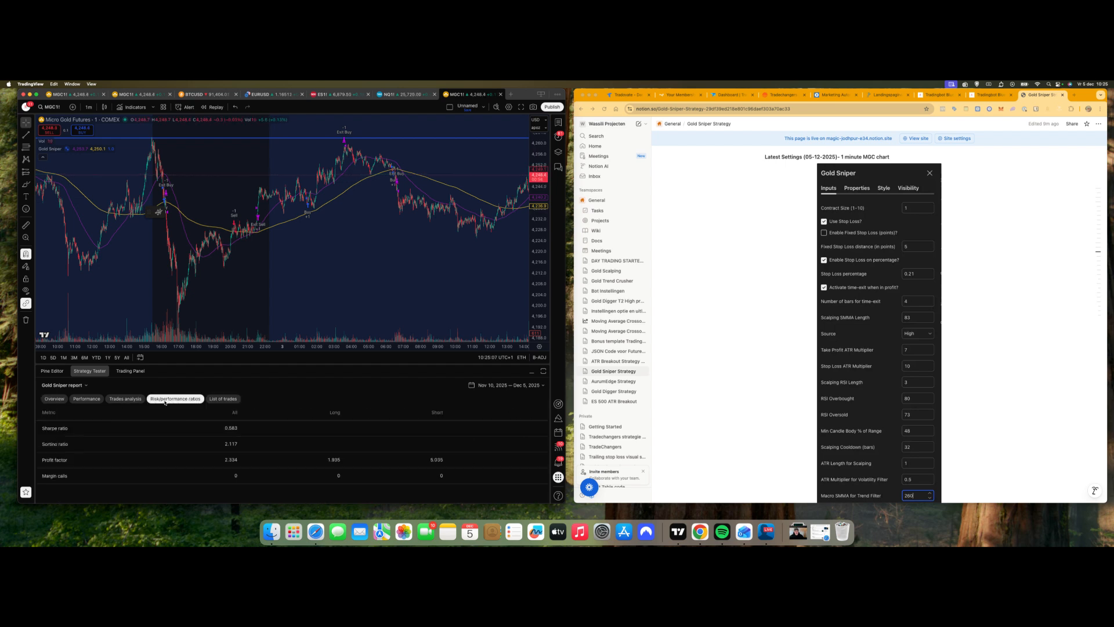
pyautogui.click(123, 400)
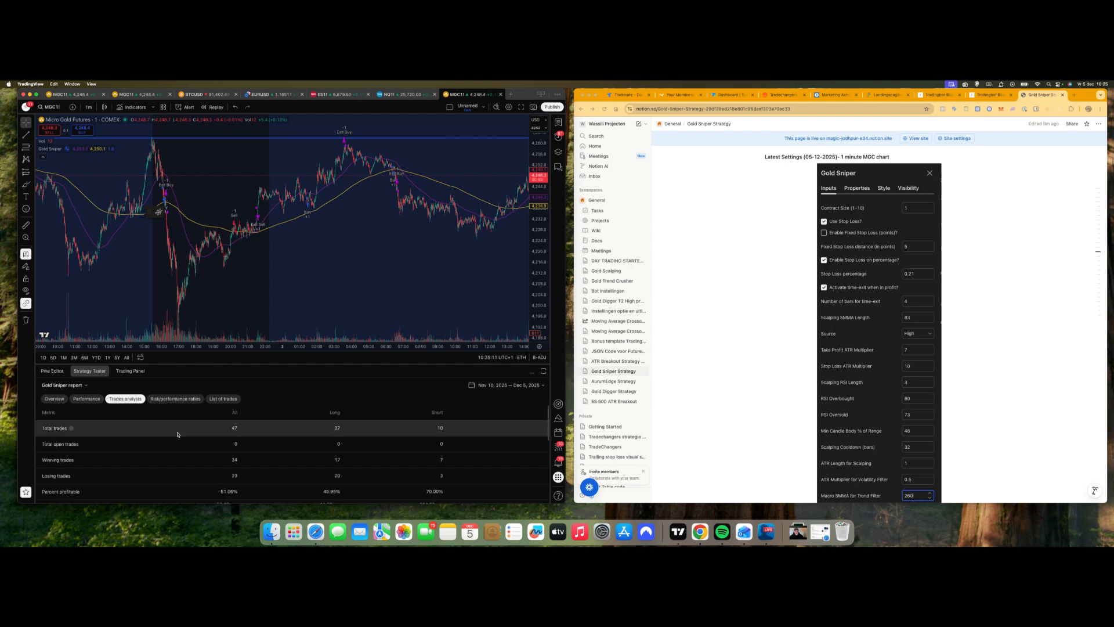
pyautogui.scroll(-3, 178, 434)
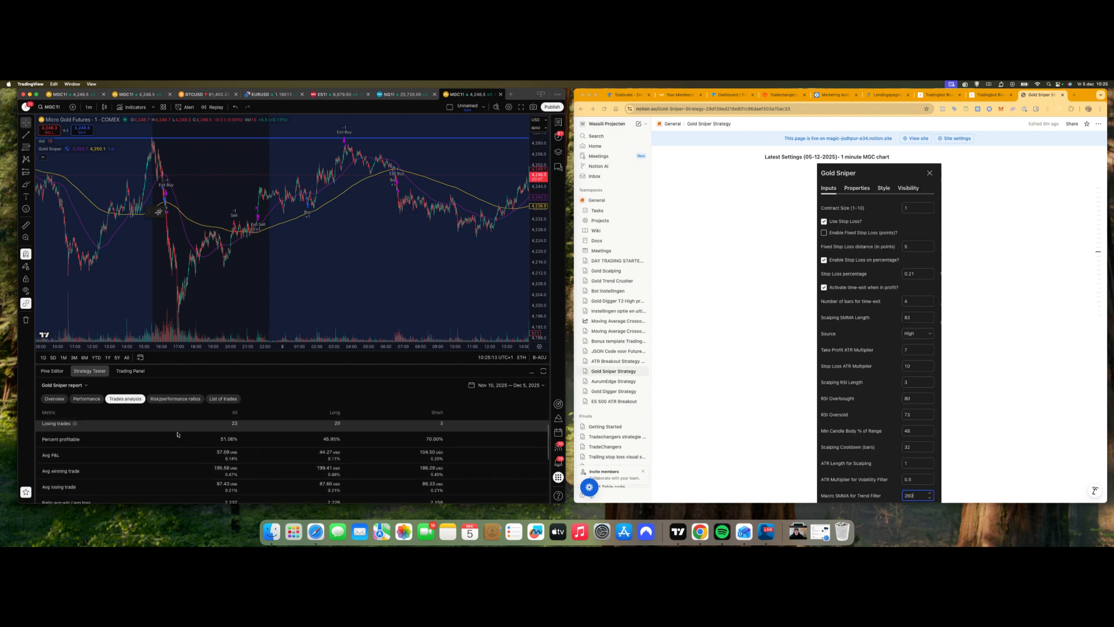
pyautogui.click(87, 399)
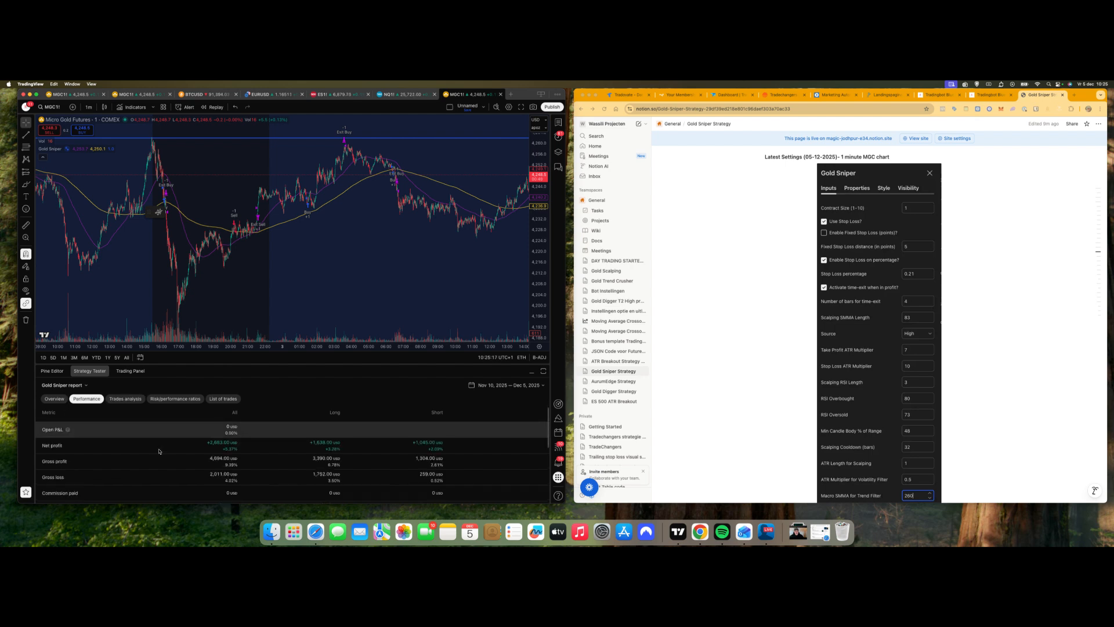
pyautogui.click(51, 400)
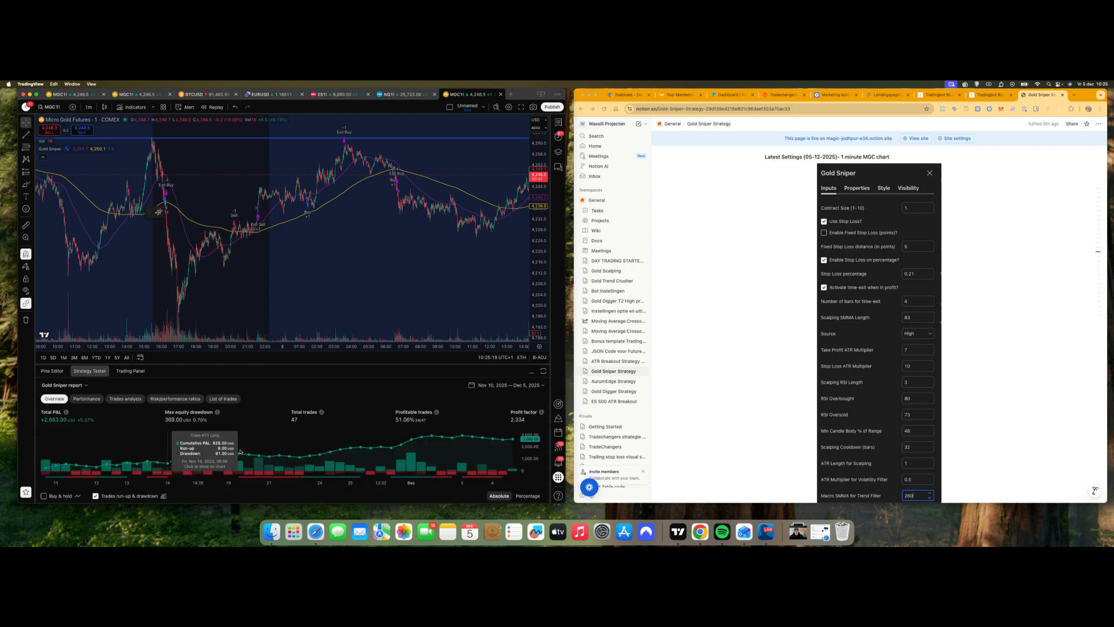
pyautogui.moveTo(249, 439)
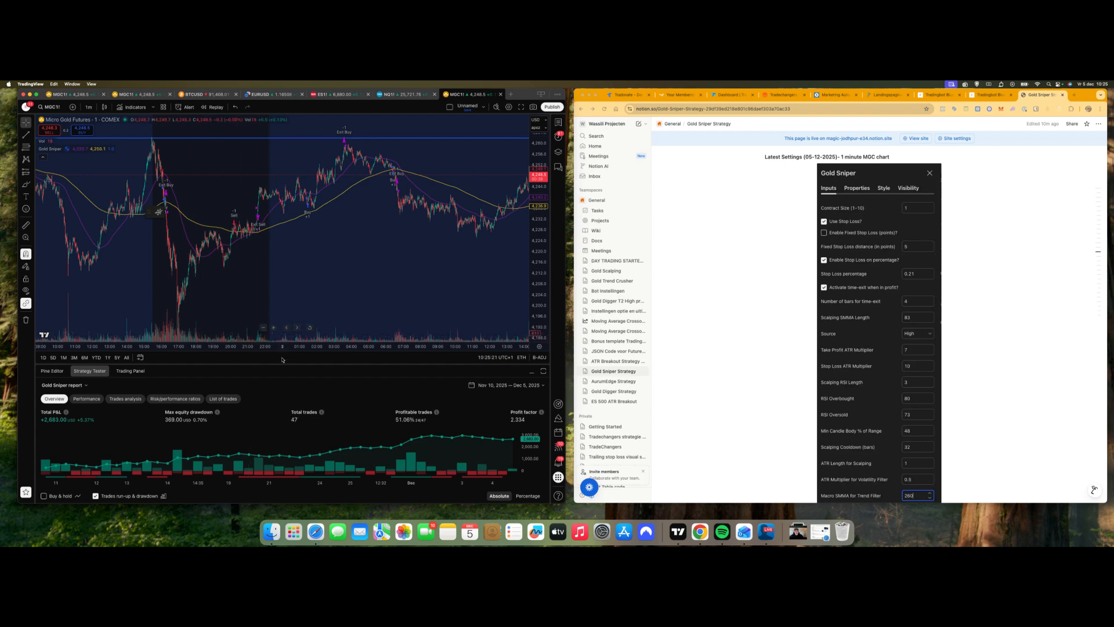
pyautogui.moveTo(285, 363); pyautogui.dragTo(299, 342)
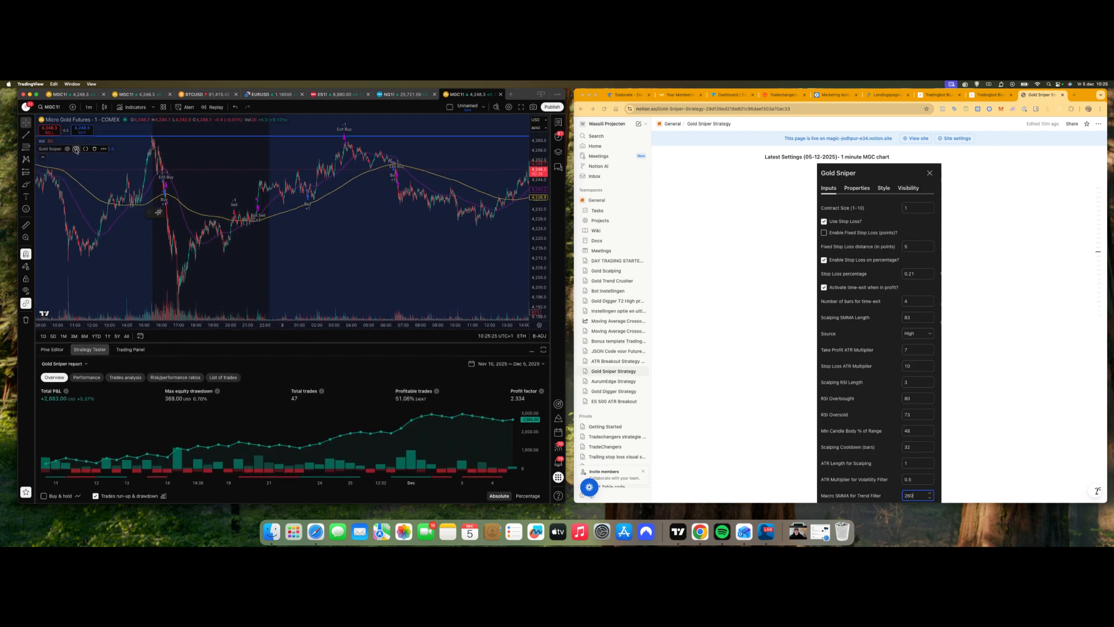
# Try Gold Sniper stop loss percentages of 0.2 and 0.23, settle on 0.22, and close the strategy settings.
pyautogui.click(68, 149)
pyautogui.moveTo(286, 121); pyautogui.dragTo(440, 121)
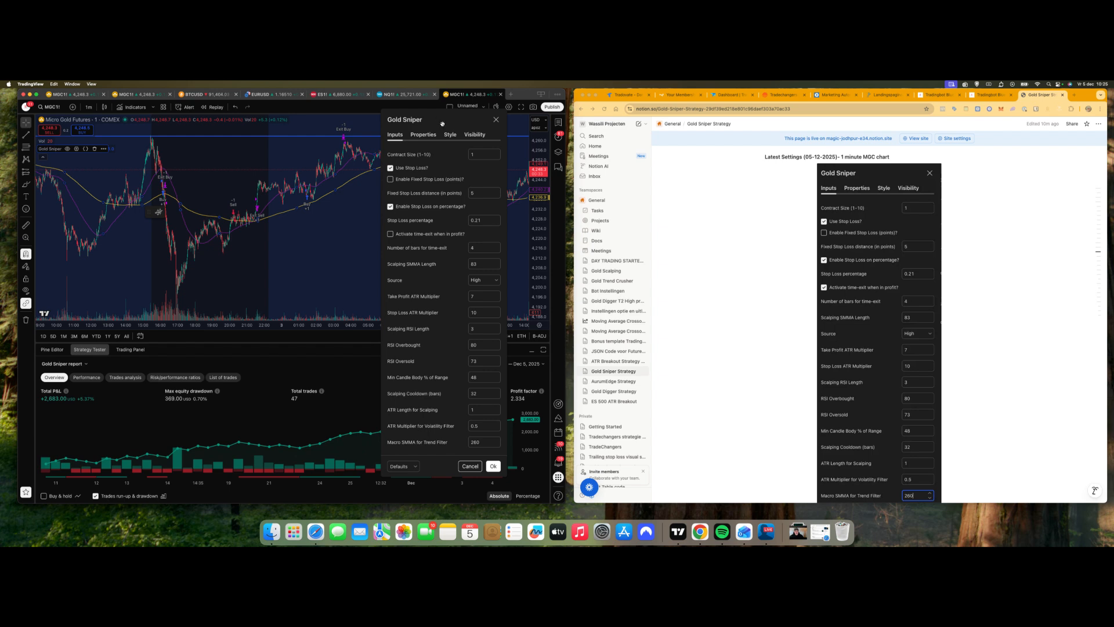
pyautogui.click(484, 220)
pyautogui.click(436, 223)
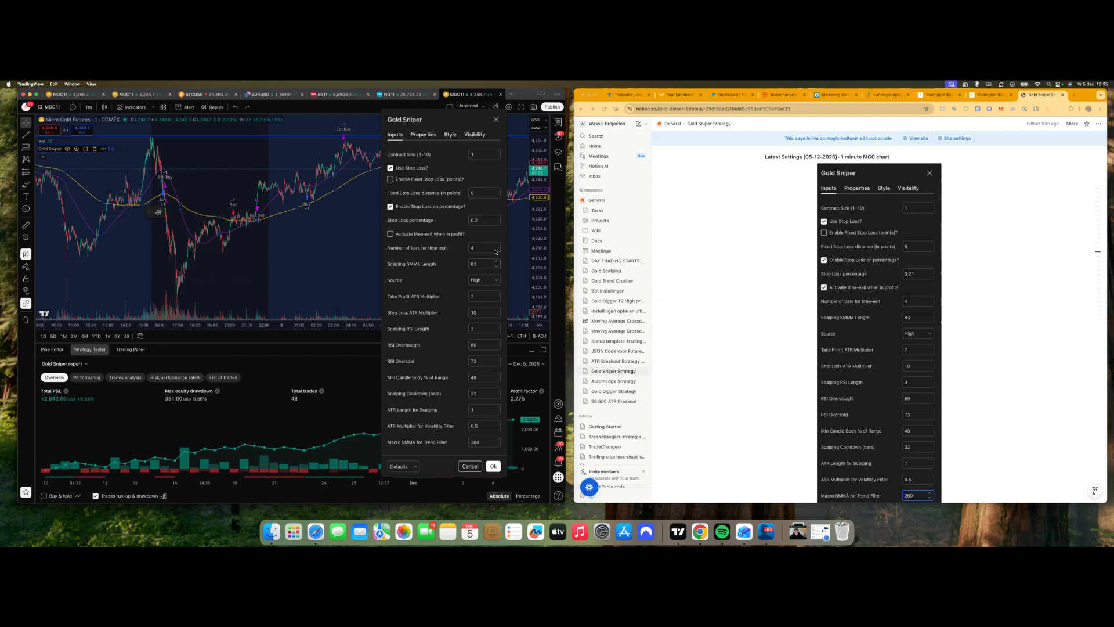
pyautogui.click(482, 221)
pyautogui.write('3')
pyautogui.click(454, 221)
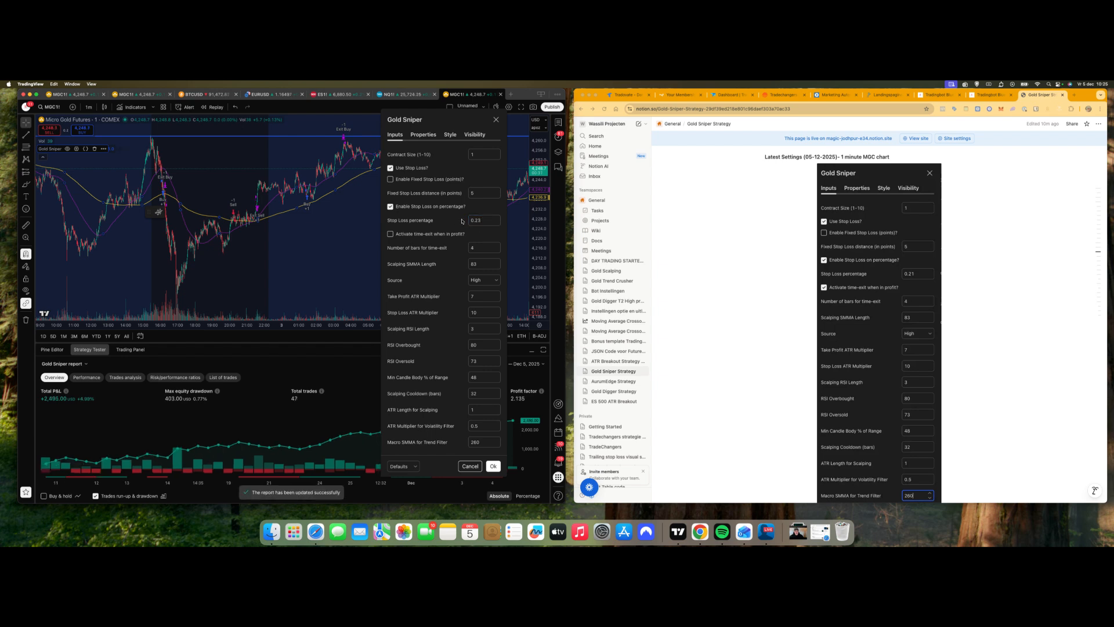
pyautogui.click(487, 221)
pyautogui.click(450, 222)
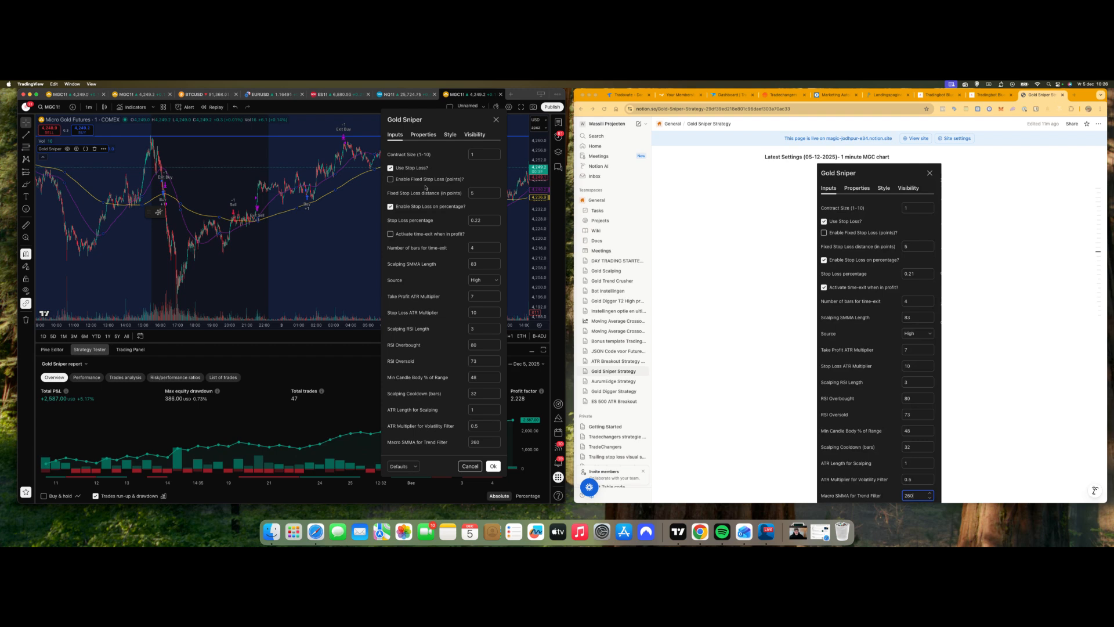
pyautogui.click(313, 244)
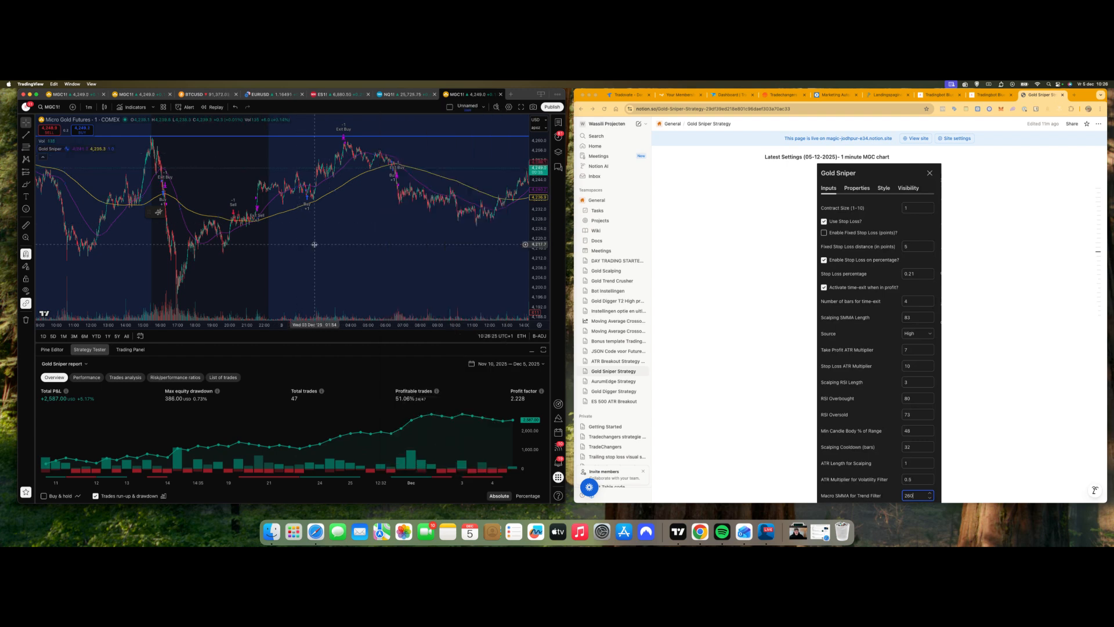
# Examine the Gold Sniper report's list of trades back through late November and return to the overview.
pyautogui.scroll(-3, 327, 431)
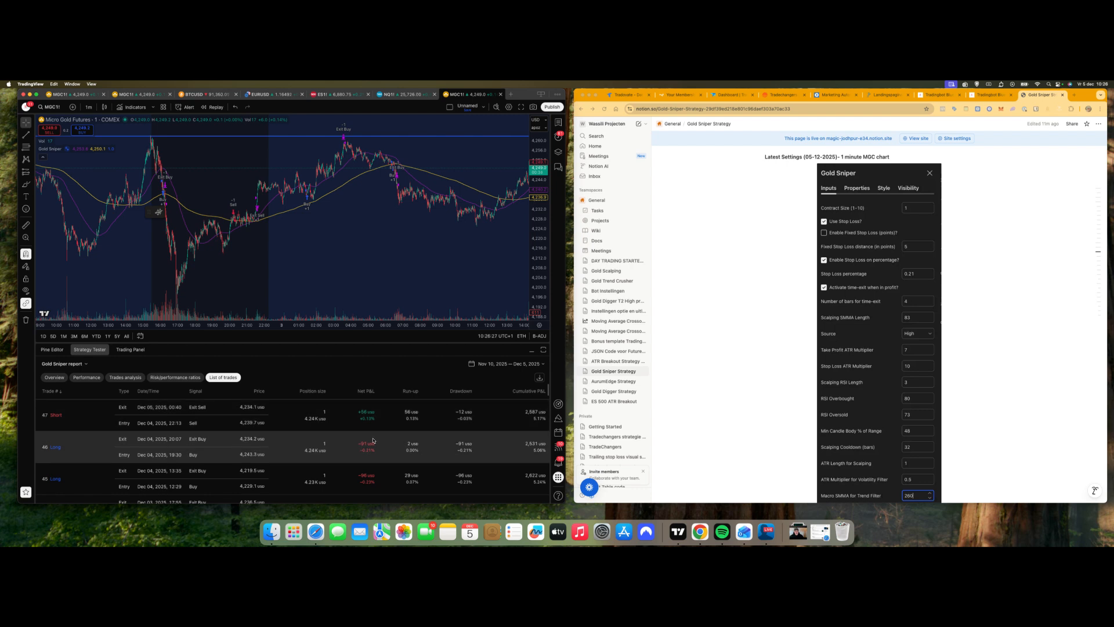
pyautogui.scroll(-5, 371, 420)
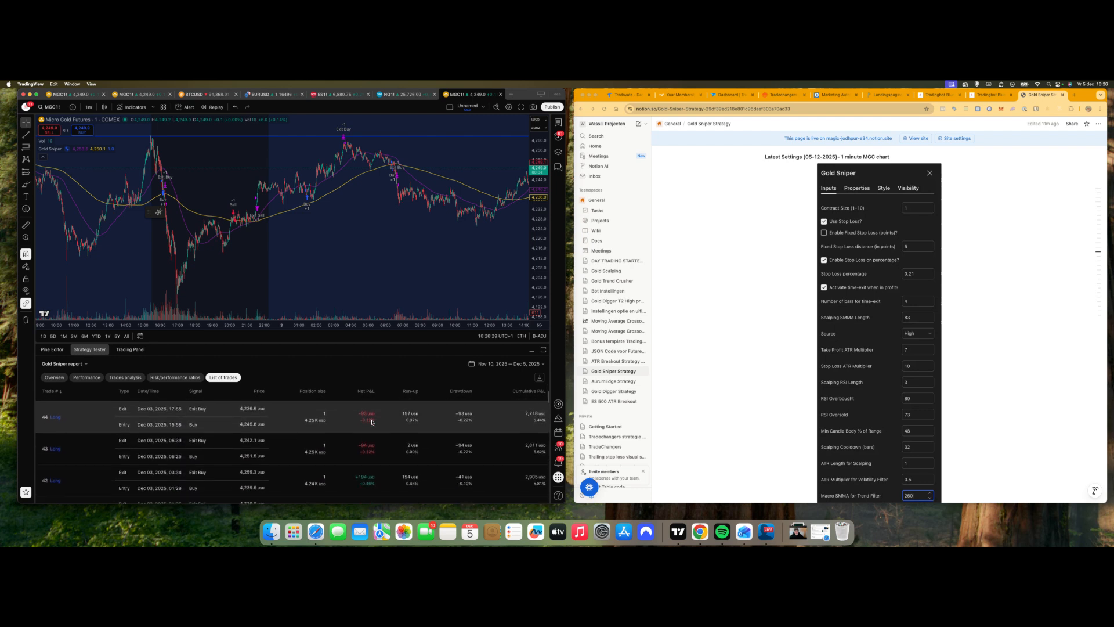
pyautogui.scroll(-8, 371, 422)
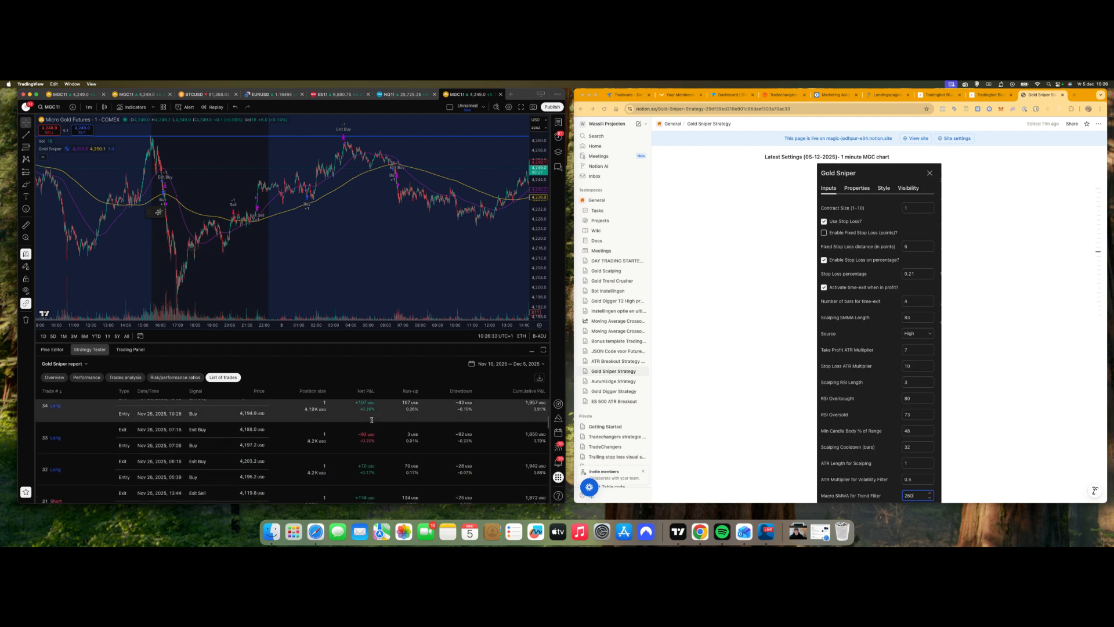
pyautogui.click(54, 377)
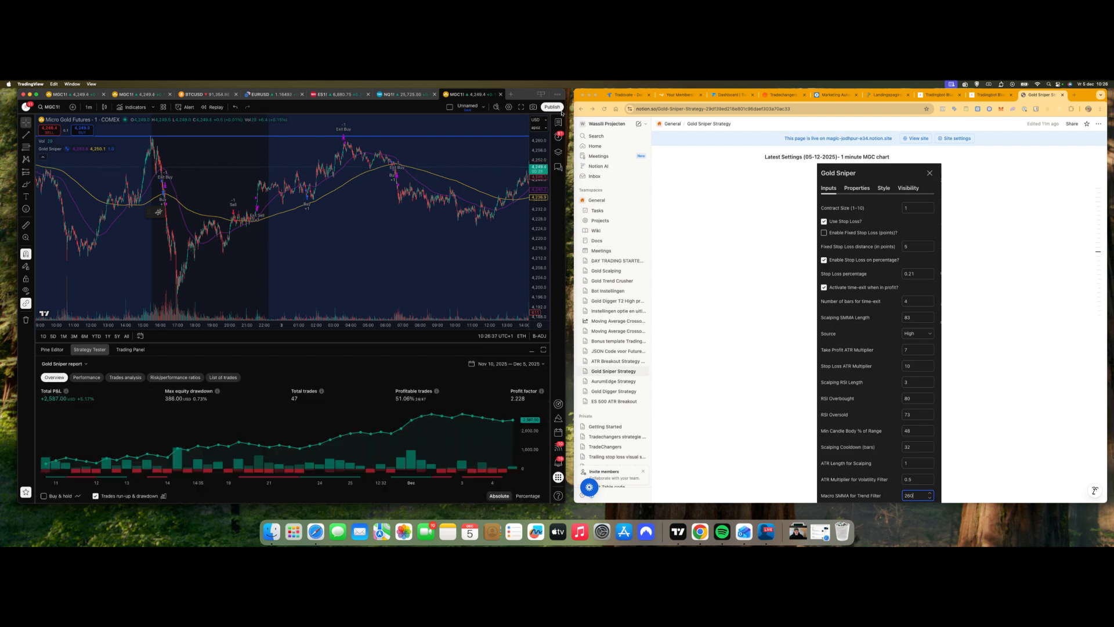
# Rename the chart layout as "Gold Sniper training december 5th".
pyautogui.click(484, 108)
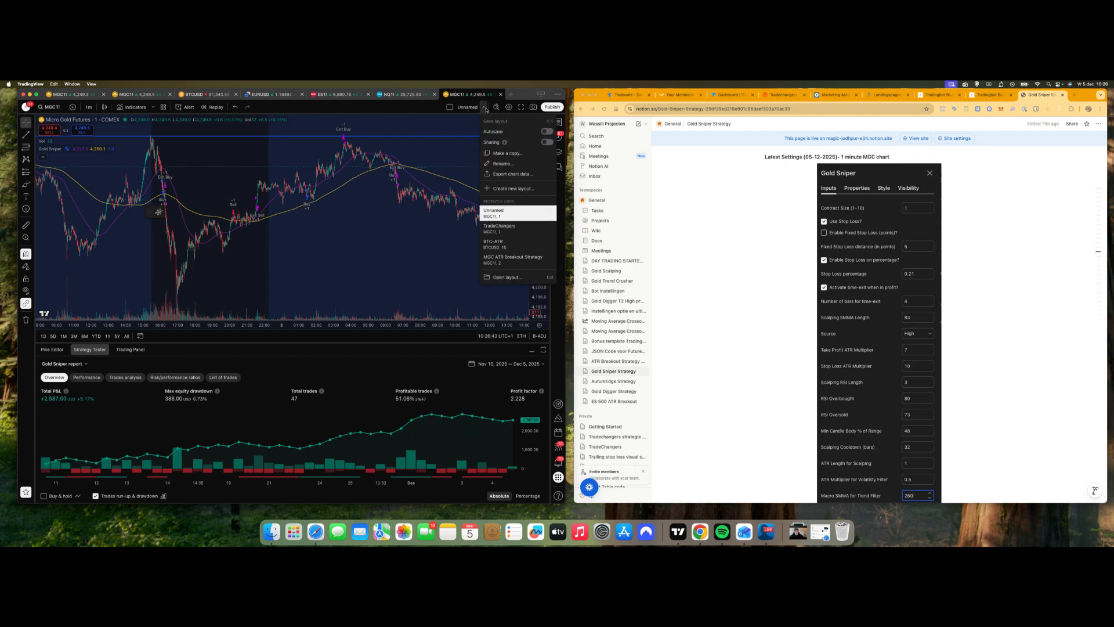
pyautogui.click(514, 165)
pyautogui.press('BackSpace')
pyautogui.write('Gold')
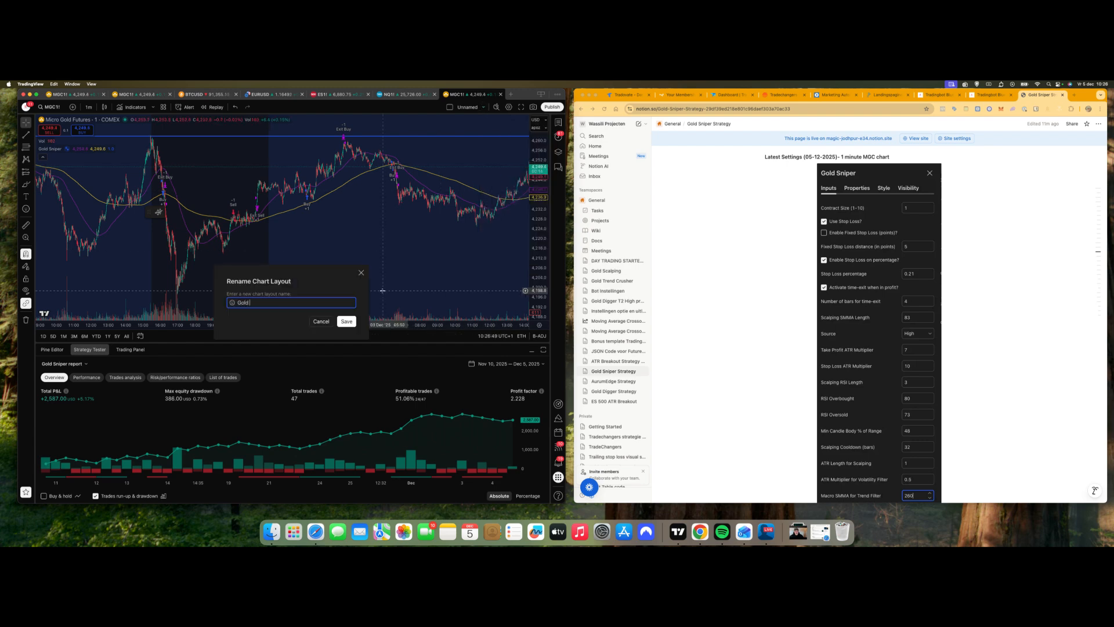
pyautogui.write(' Sniper training december 5th')
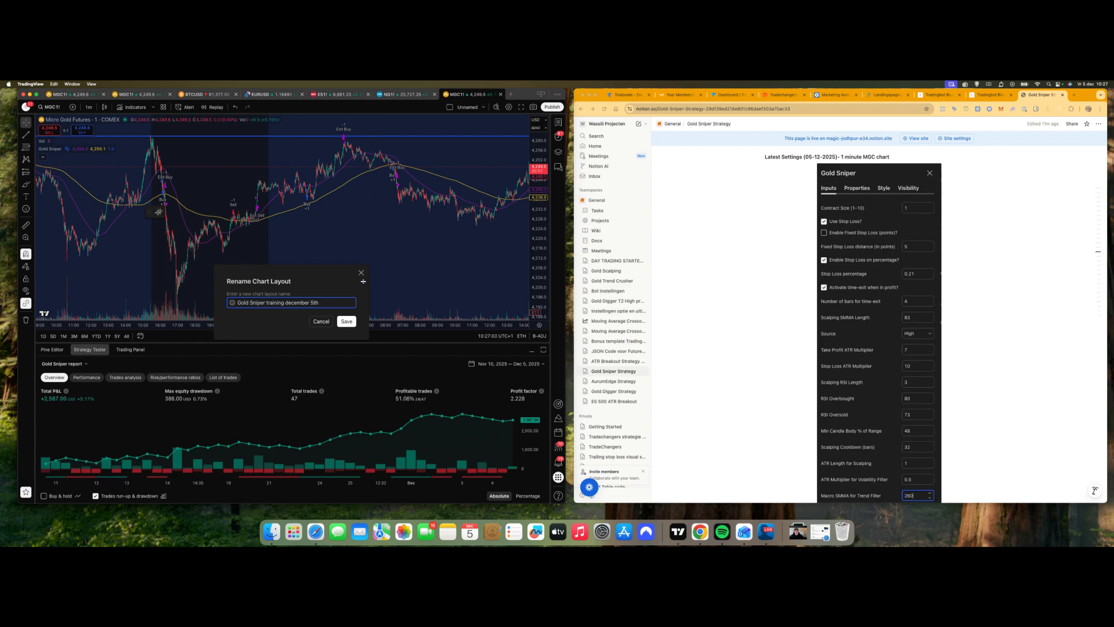
pyautogui.click(347, 322)
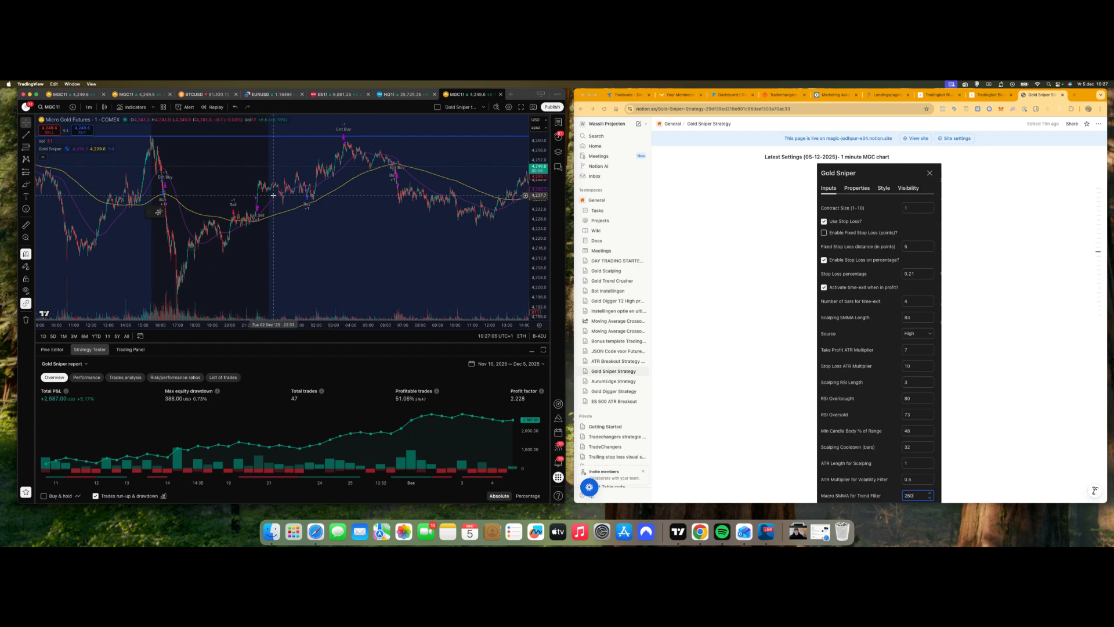
# Check the Latest Settings heading on the Notion page and the chart's current instrument in the symbol search.
pyautogui.scroll(2, 814, 241)
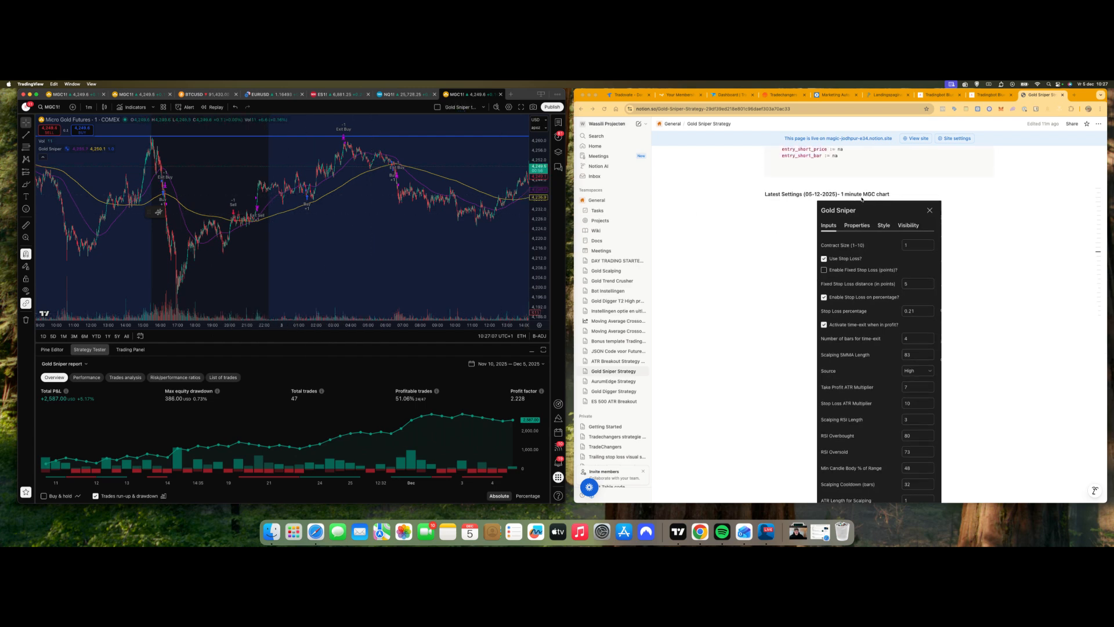
pyautogui.click(56, 112)
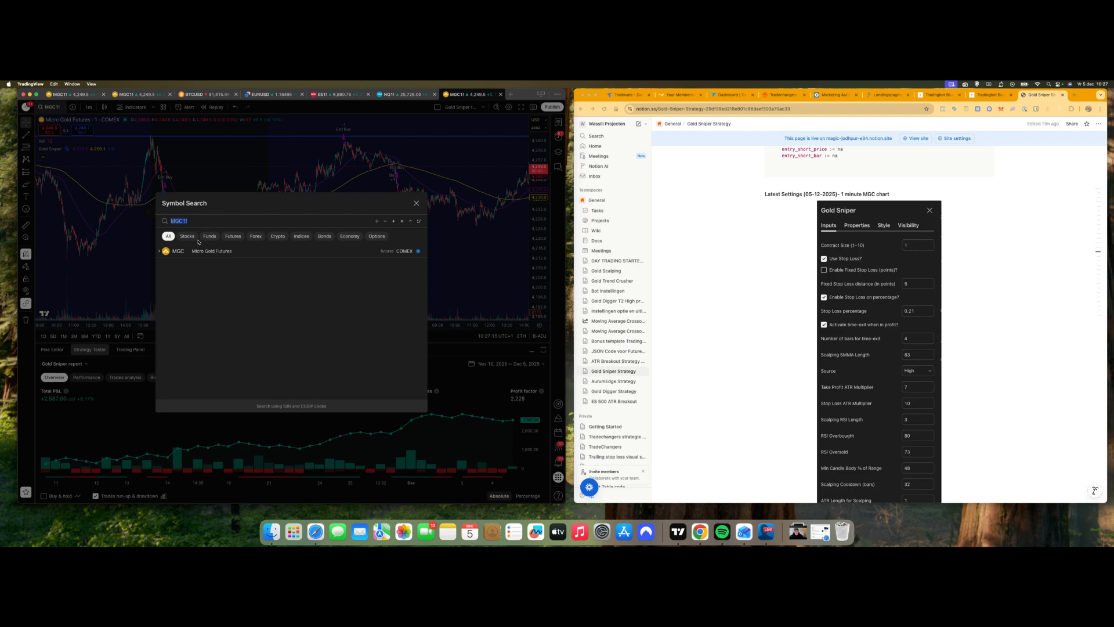
pyautogui.click(124, 251)
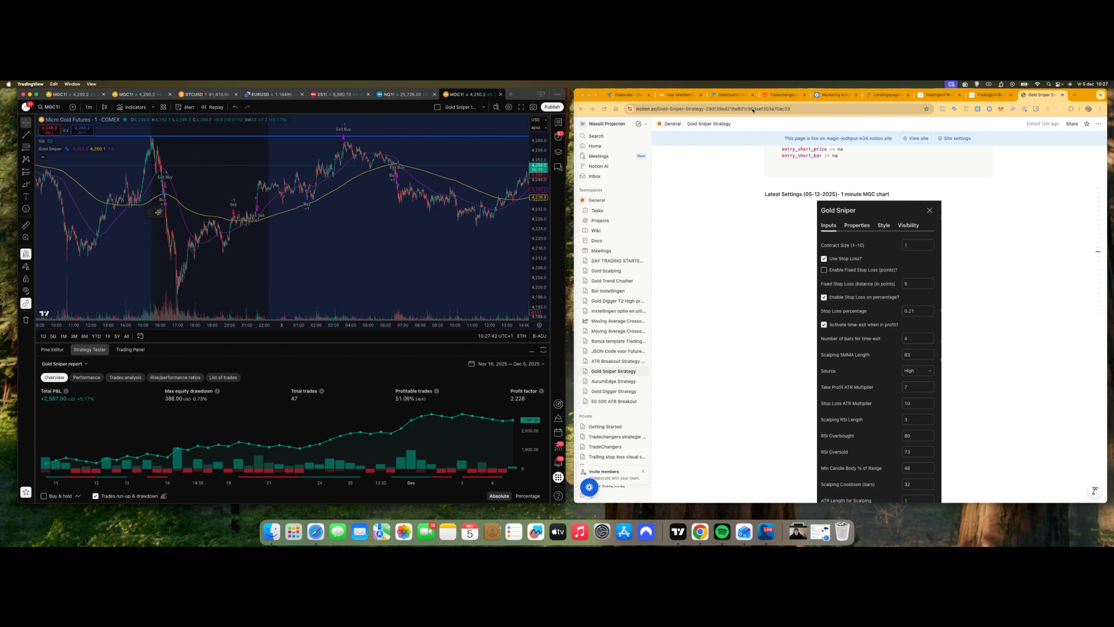
# Search the web in a new Chrome tab for "cme group micro gold futures contracts" and open CME Group's Micro Gold Futures contract specs.
pyautogui.click(1074, 95)
pyautogui.write('cme group ')
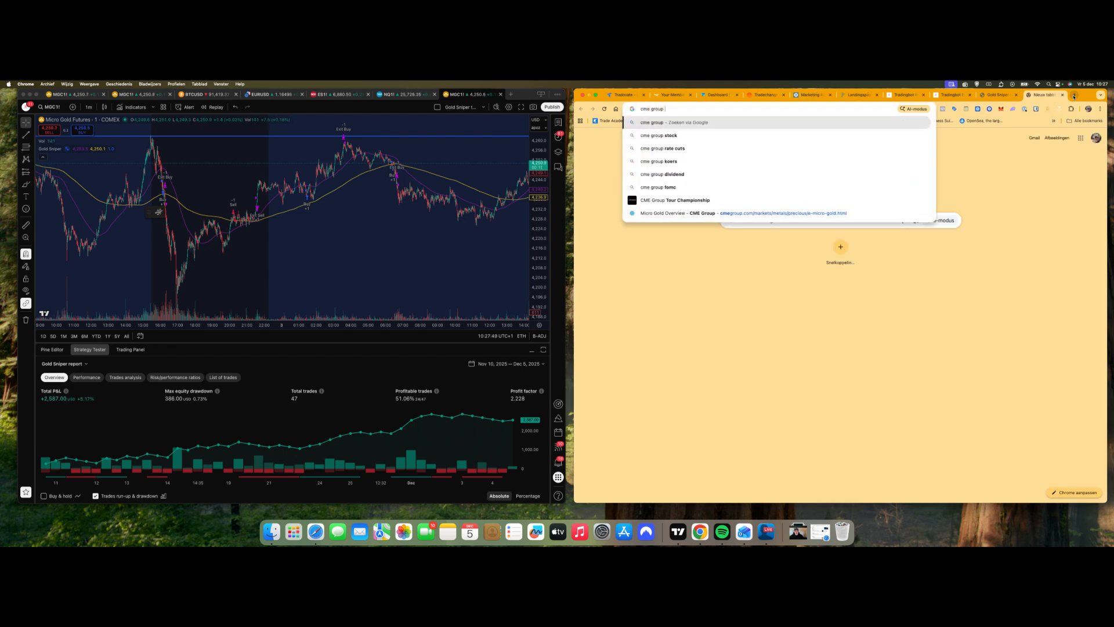
pyautogui.write('micro gold f')
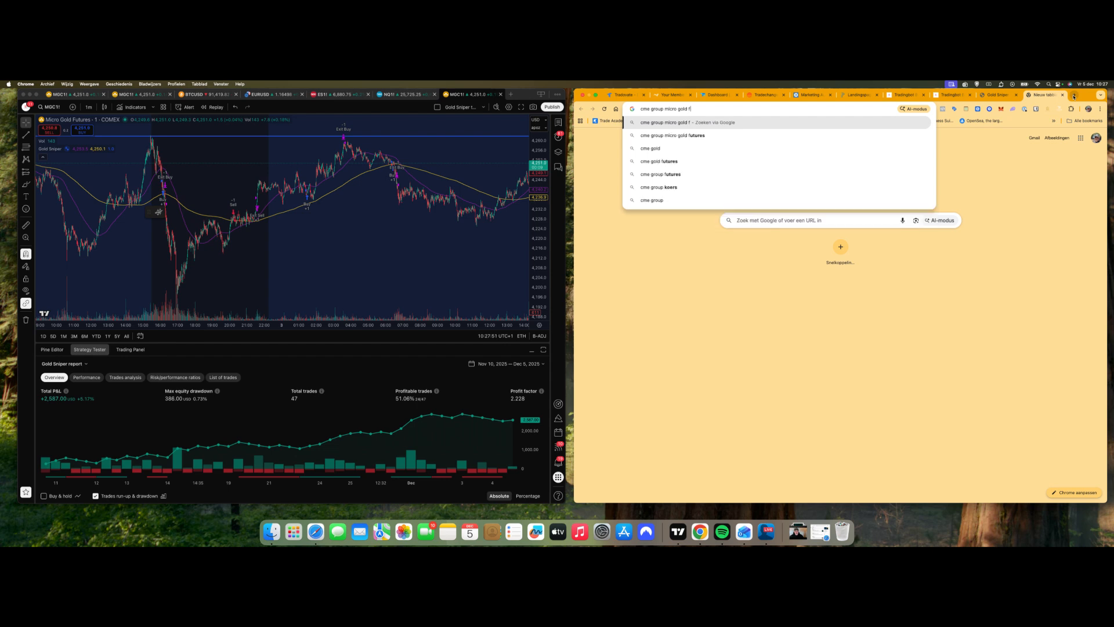
pyautogui.write('utures c')
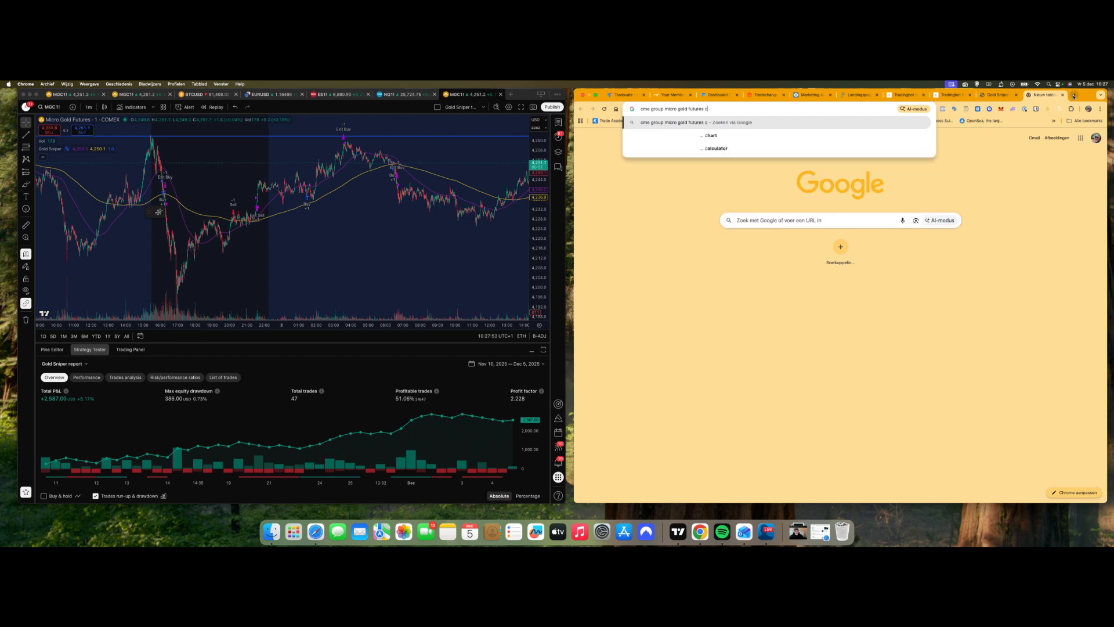
pyautogui.write('ontracts')
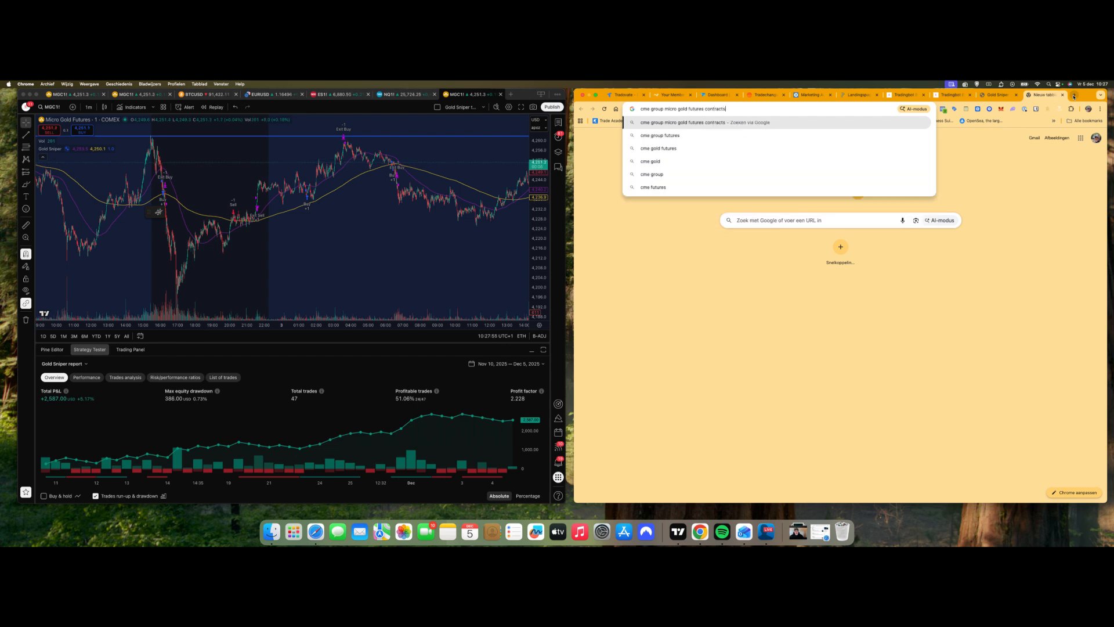
pyautogui.press('Return')
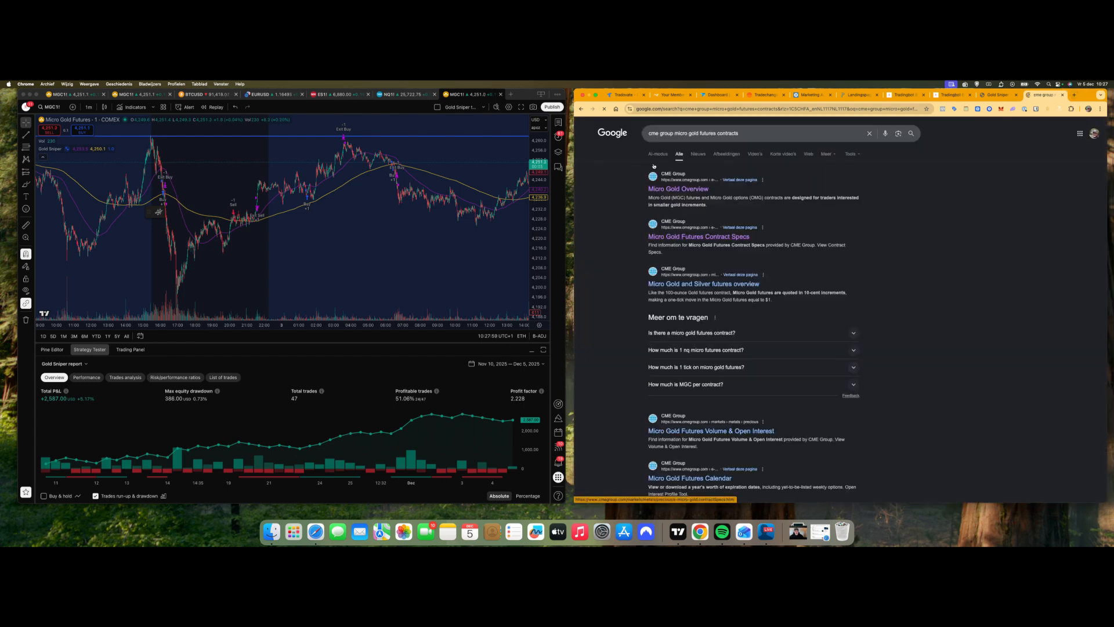
pyautogui.click(678, 237)
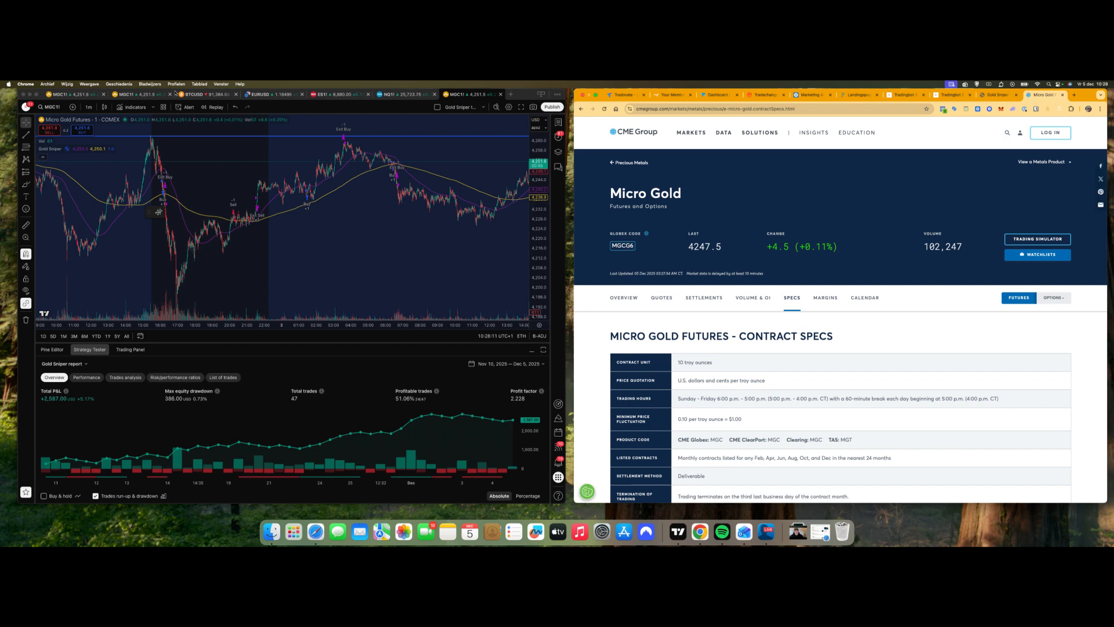
# Switch to the TradeChangers chart in TradingView and open the existing MGC1! ATR alert from the alerts list to examine its settings.
pyautogui.click(58, 97)
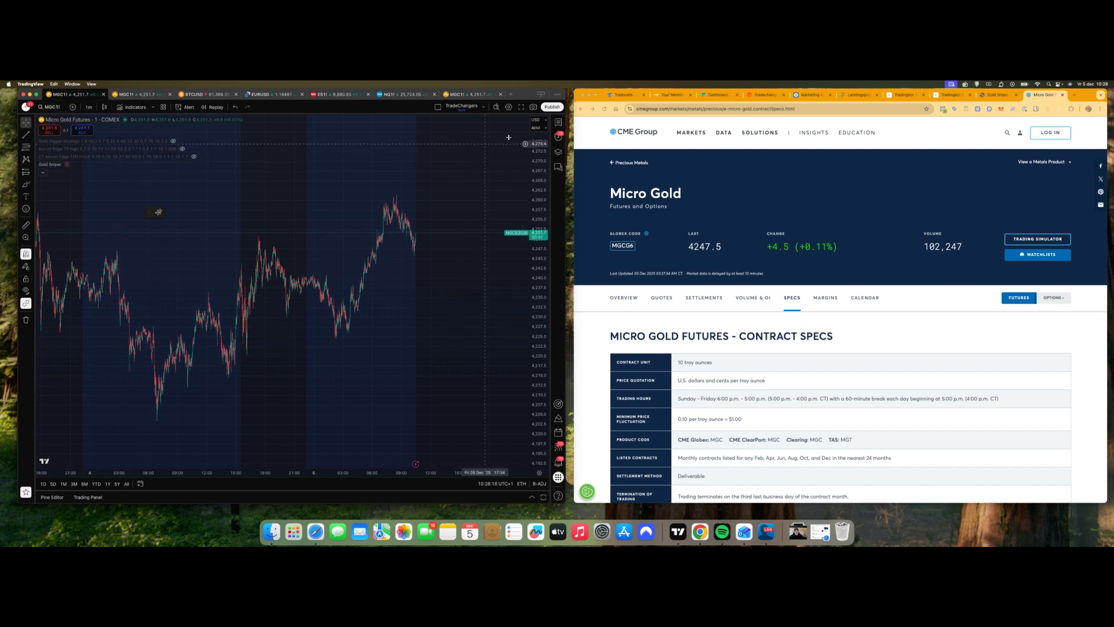
pyautogui.click(559, 138)
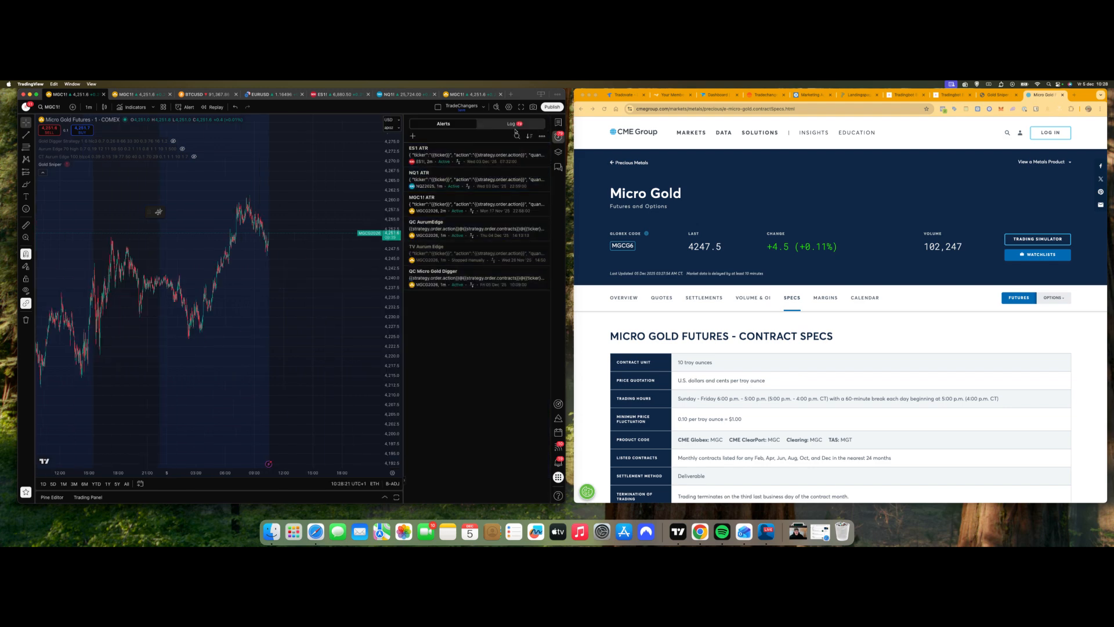
pyautogui.click(537, 197)
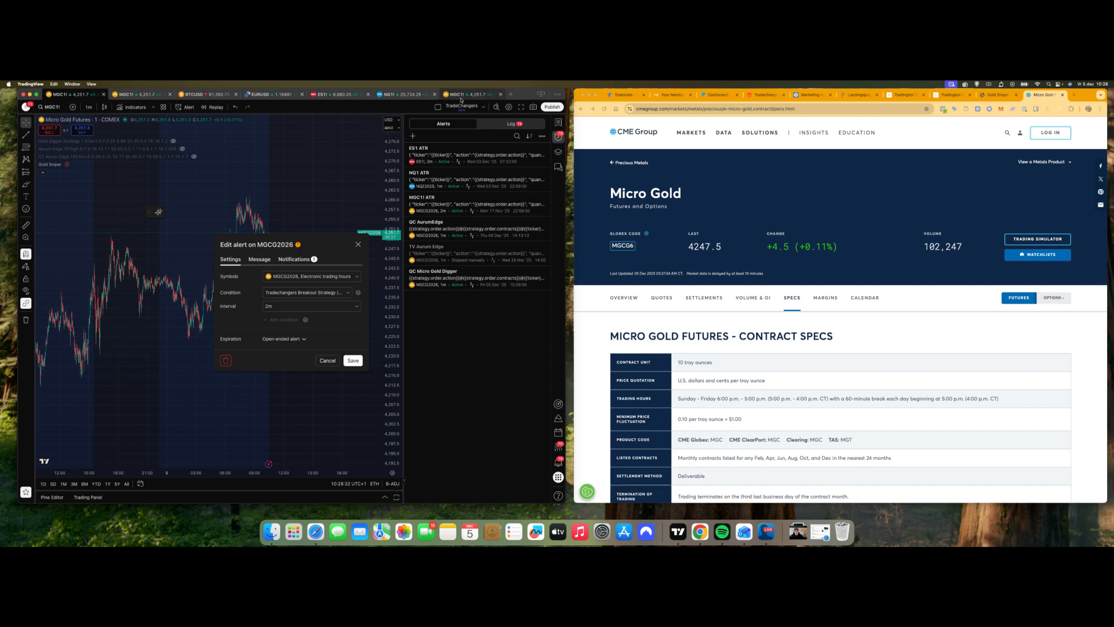
# Change the Gold Sniper chart's symbol to the February 2026 Micro Gold Futures contract, MGCG2026, searching for MGCG.
pyautogui.click(463, 94)
pyautogui.click(56, 108)
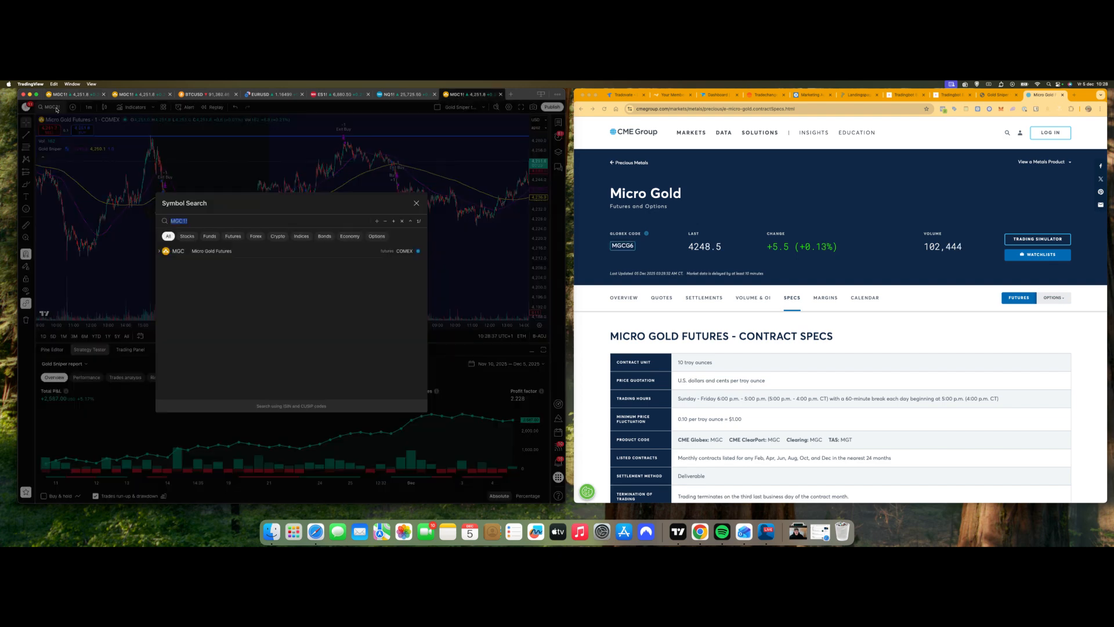
pyautogui.click(199, 221)
pyautogui.press('BackSpace')
pyautogui.press('BackSpace')
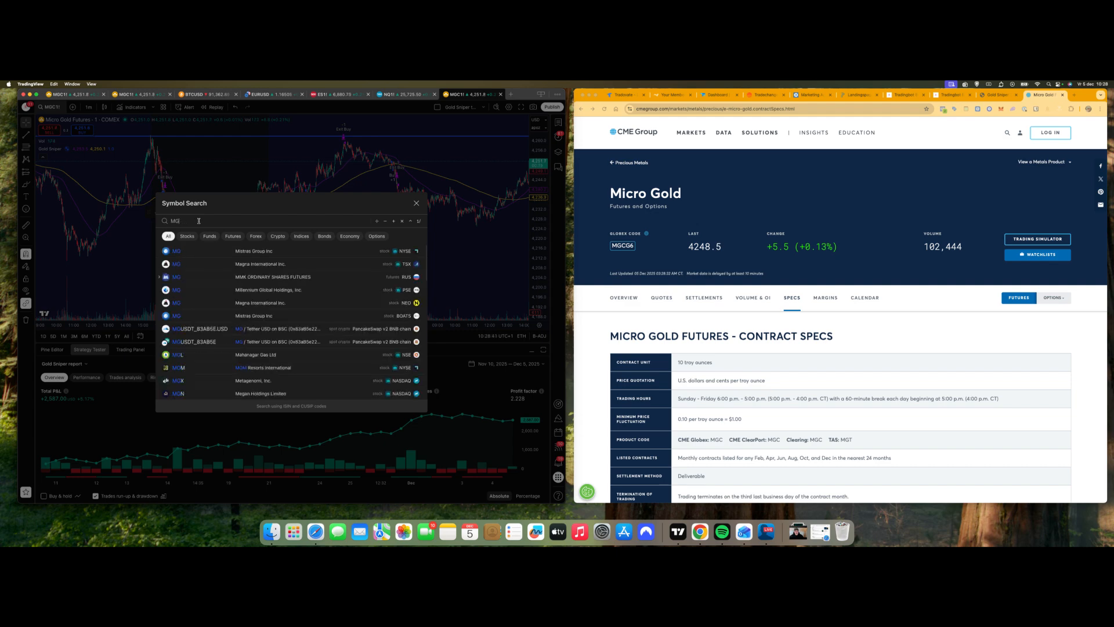
pyautogui.write('CG')
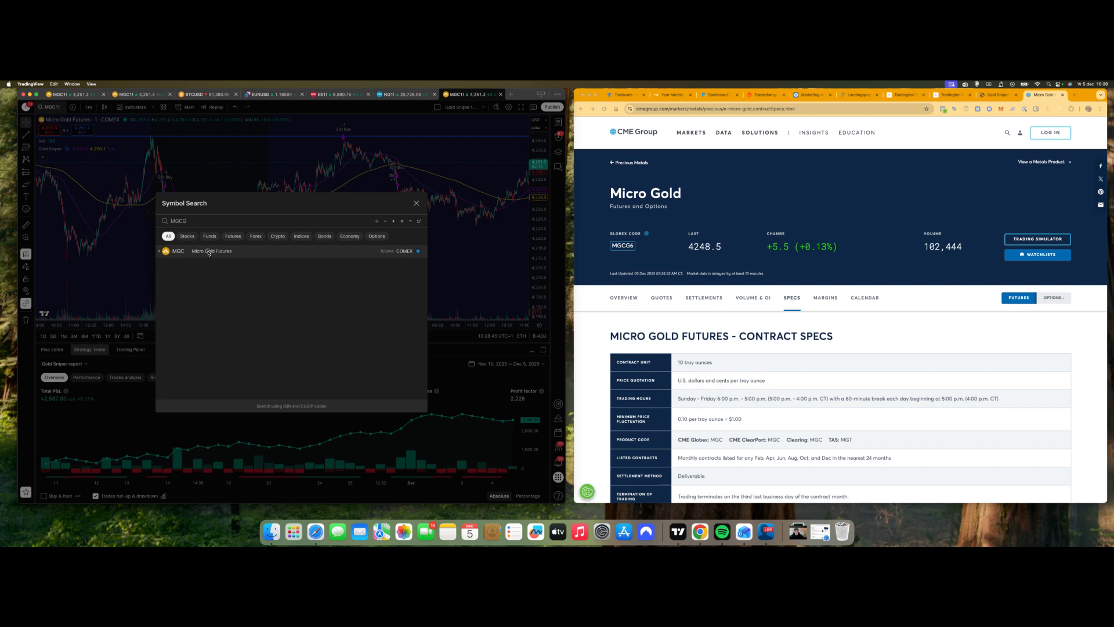
pyautogui.click(208, 252)
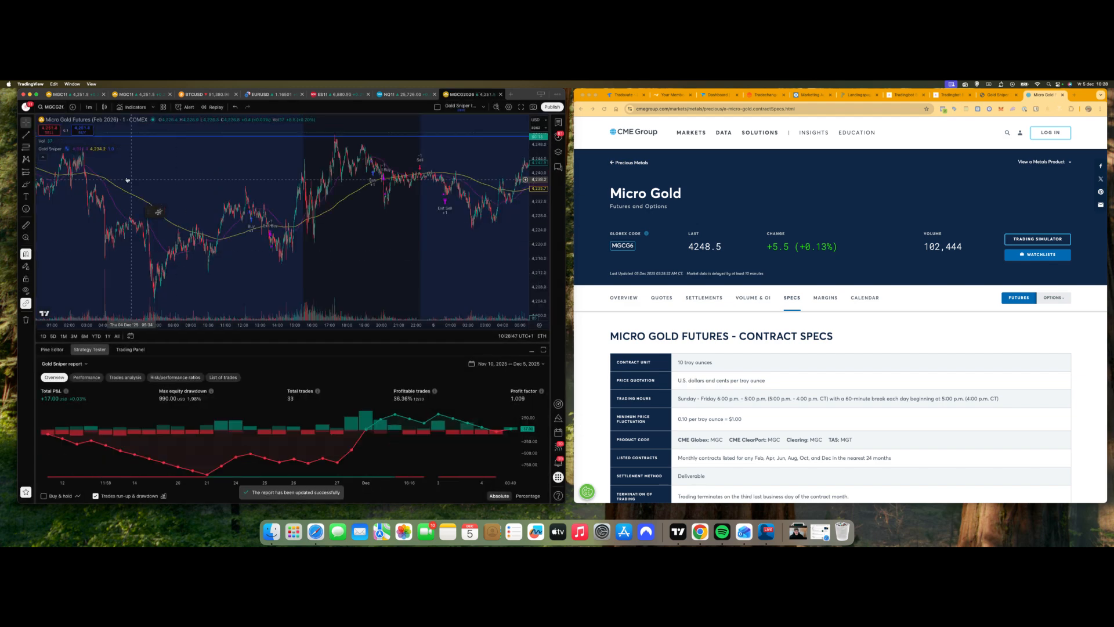
# Start a new alert on MGCG2026 with the Gold Sniper strategy as condition, a 1m interval and open-ended expiration.
pyautogui.moveTo(107, 424)
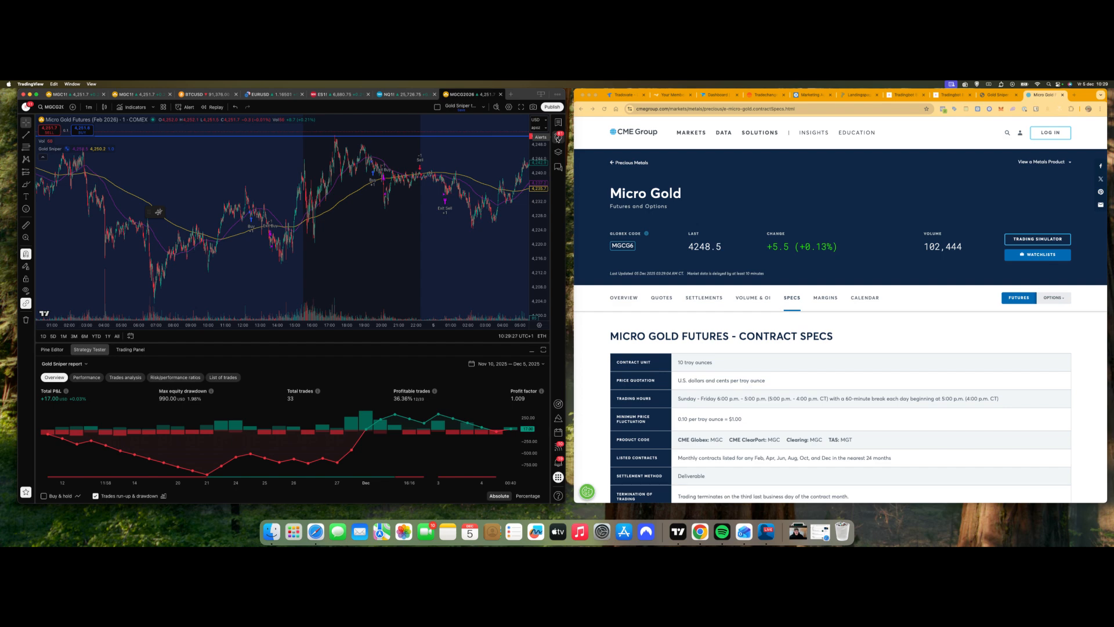
pyautogui.click(558, 138)
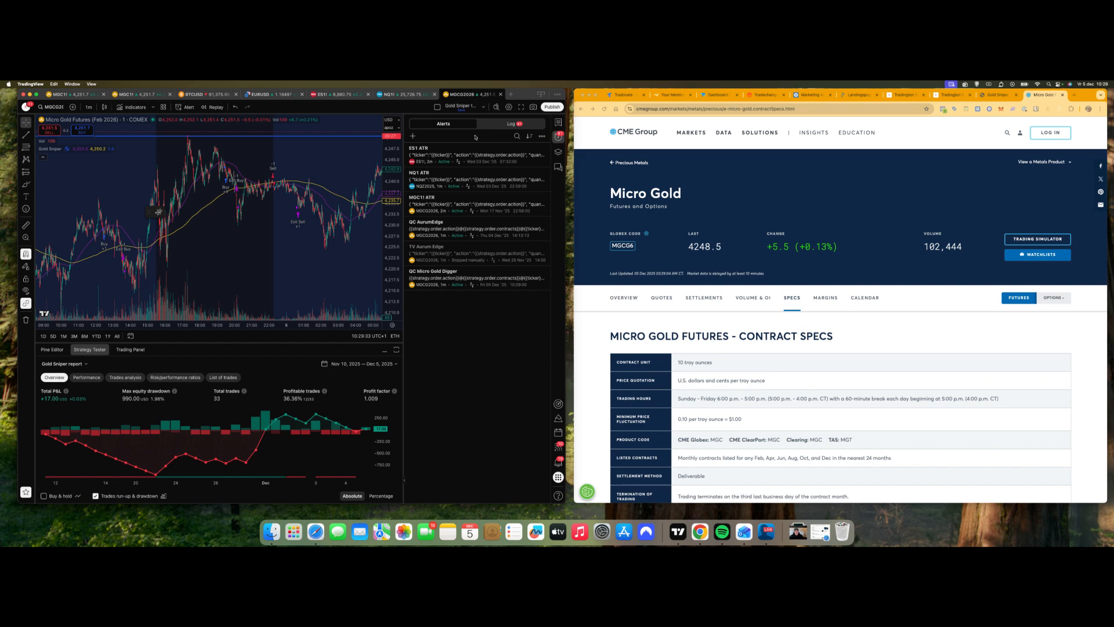
pyautogui.click(413, 137)
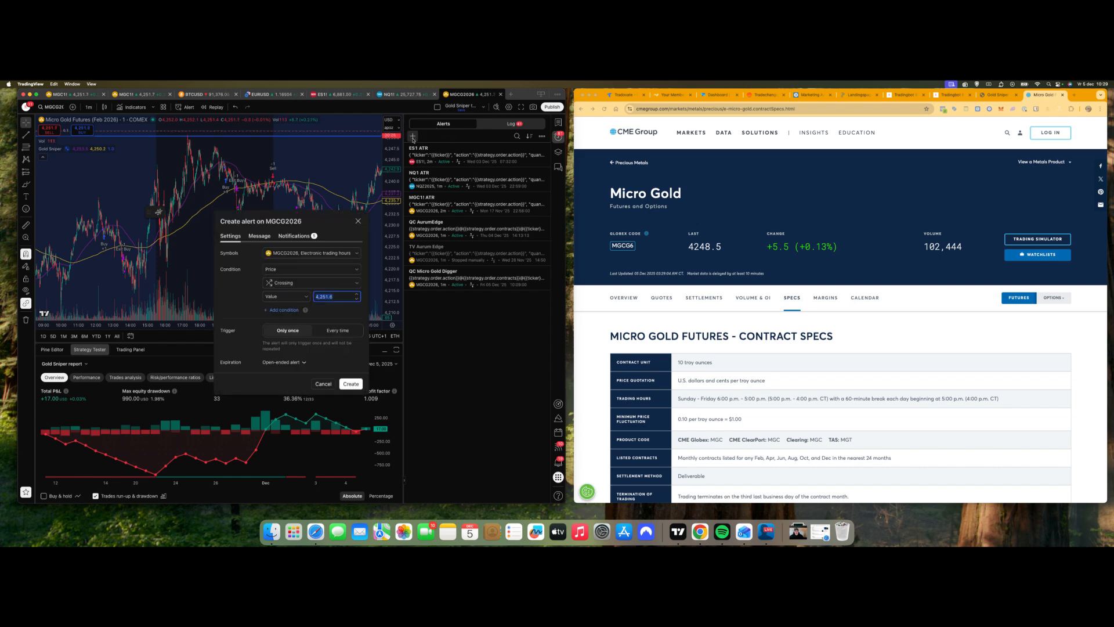
pyautogui.click(294, 270)
pyautogui.click(297, 302)
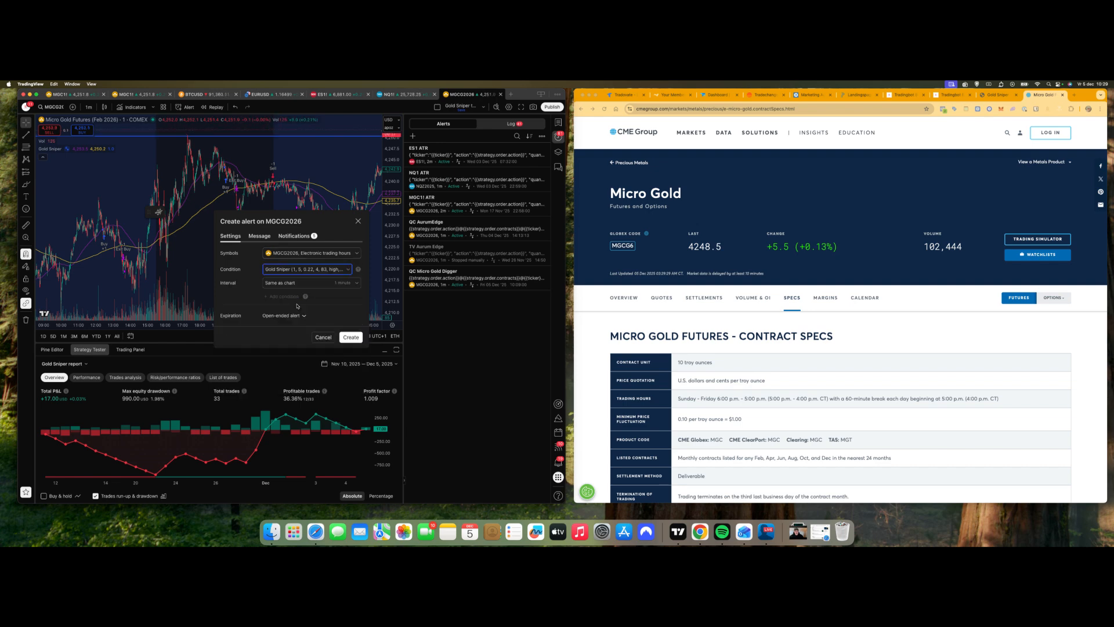
pyautogui.click(304, 285)
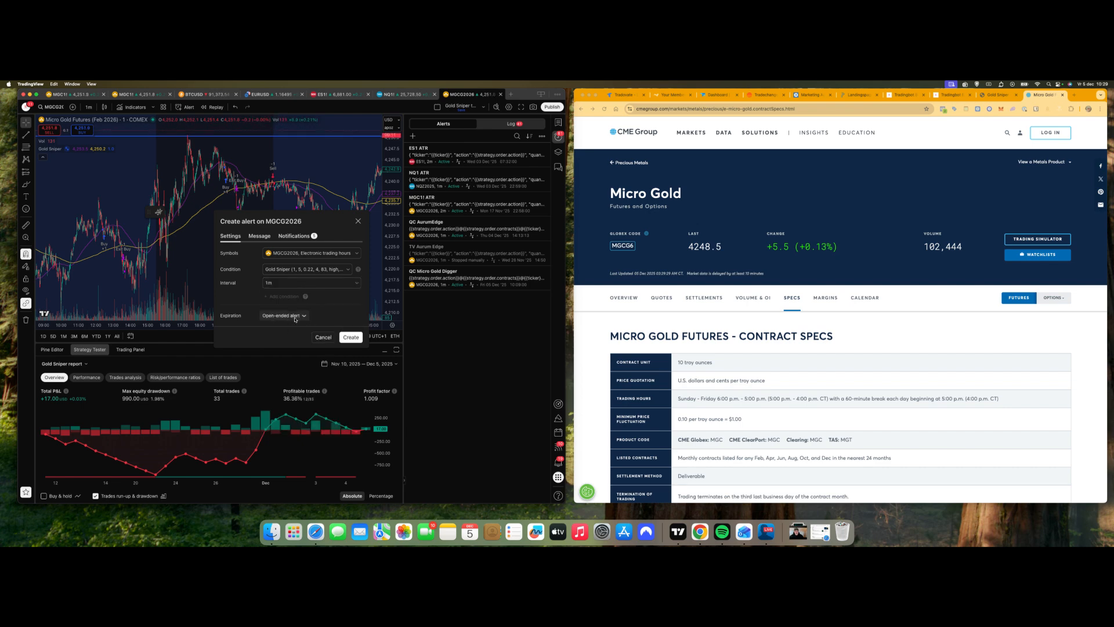
pyautogui.click(304, 317)
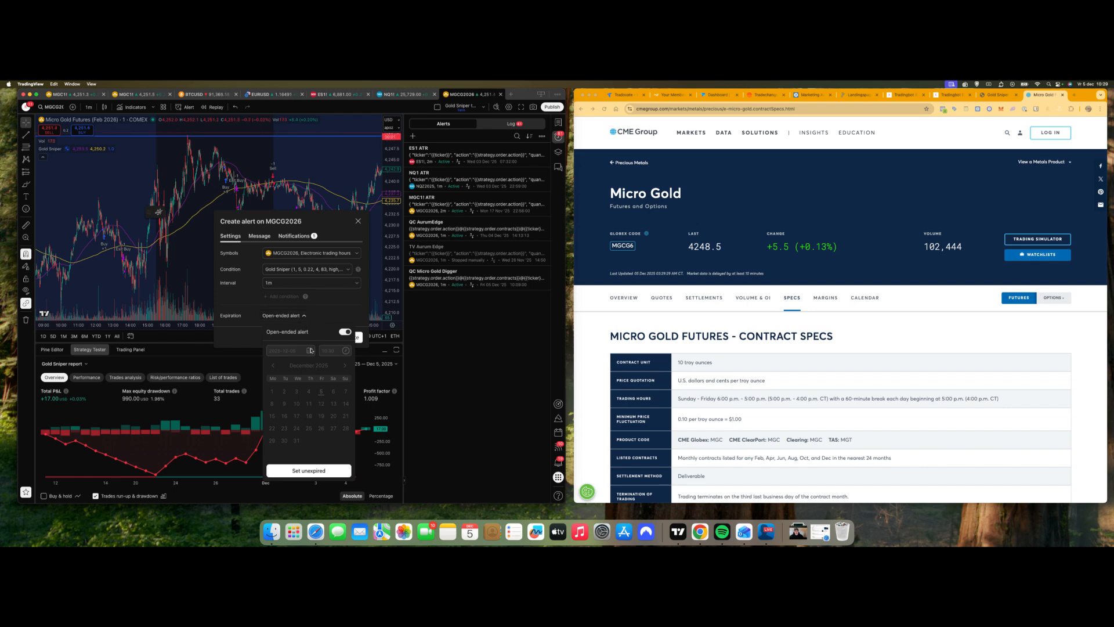
pyautogui.click(333, 315)
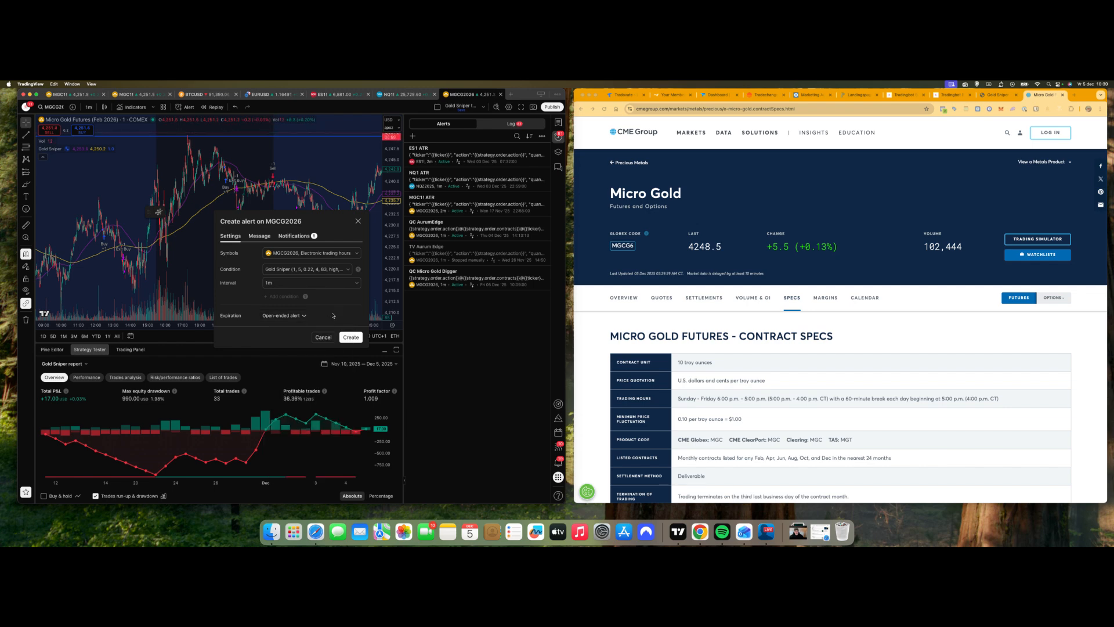
# Review the alert's message, disable its webhook URL notification and create the alert.
pyautogui.click(262, 238)
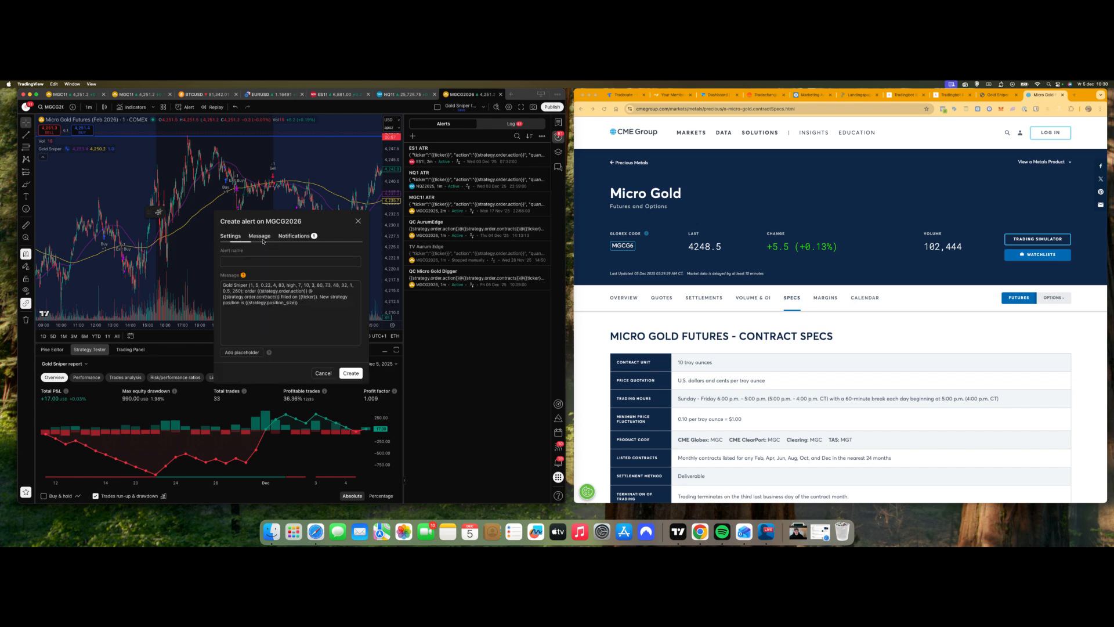
pyautogui.click(295, 237)
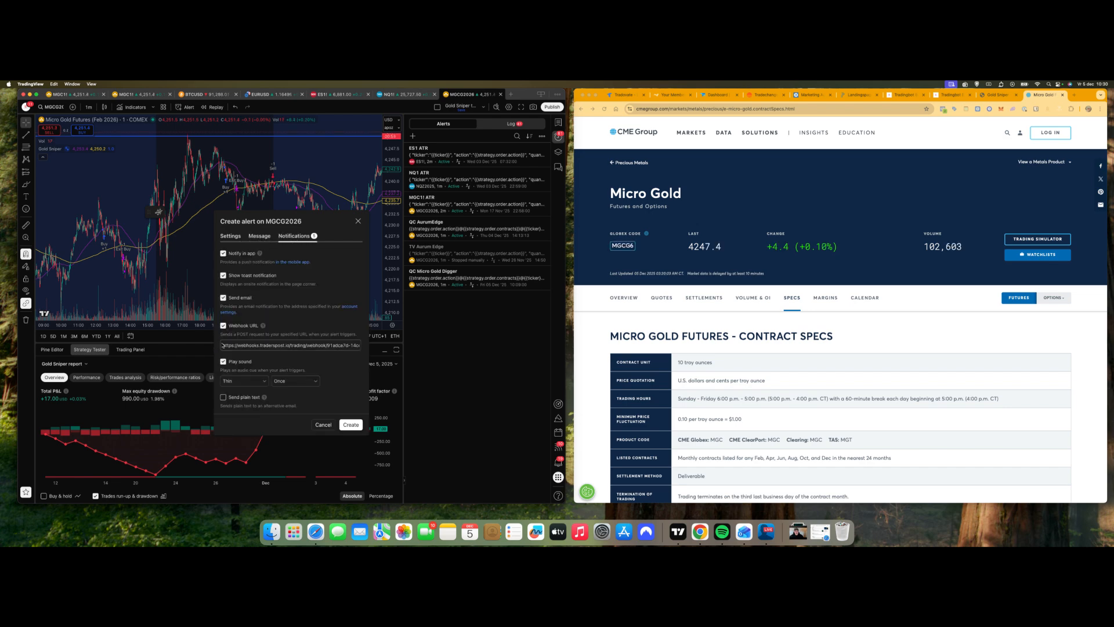
pyautogui.click(226, 326)
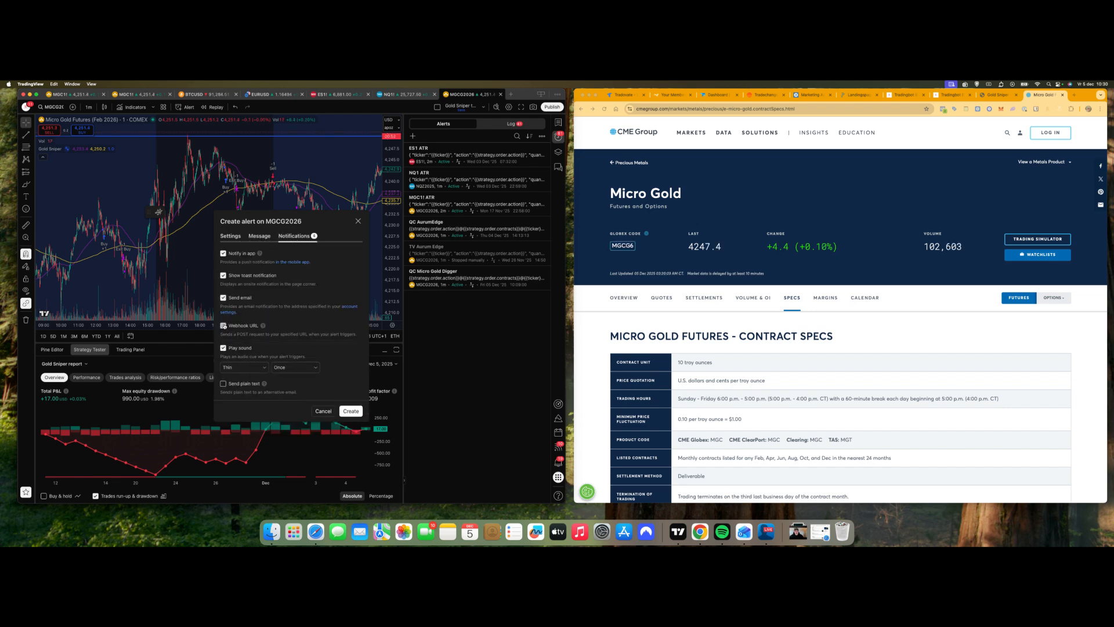
pyautogui.click(356, 414)
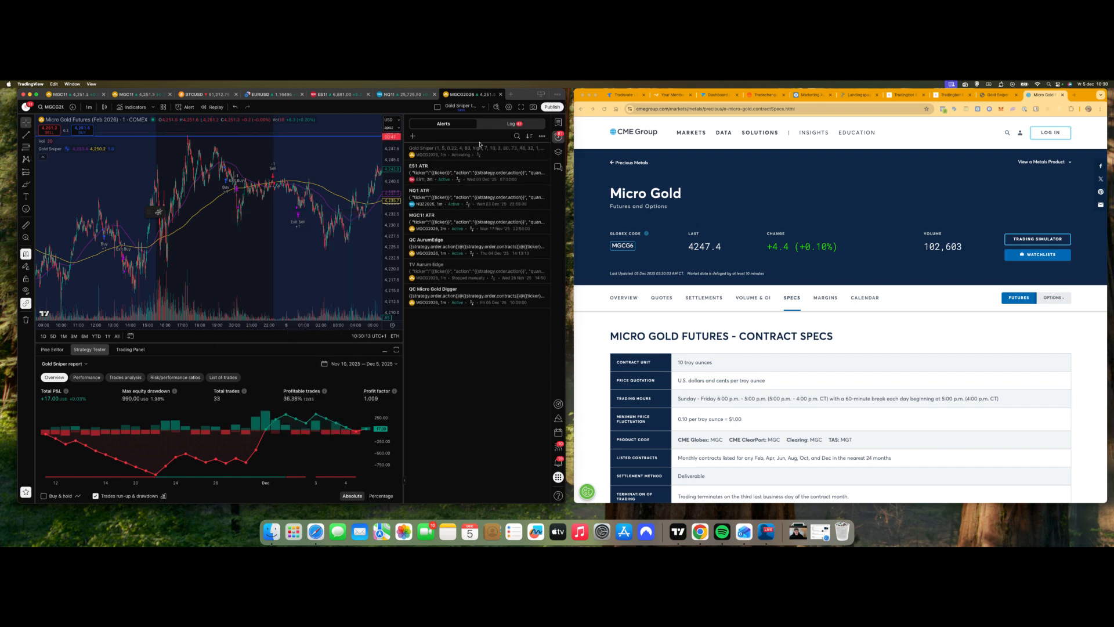
# Name the new Gold Sniper alert "Training 5th december", save it and reopen it to check its settings.
pyautogui.click(537, 149)
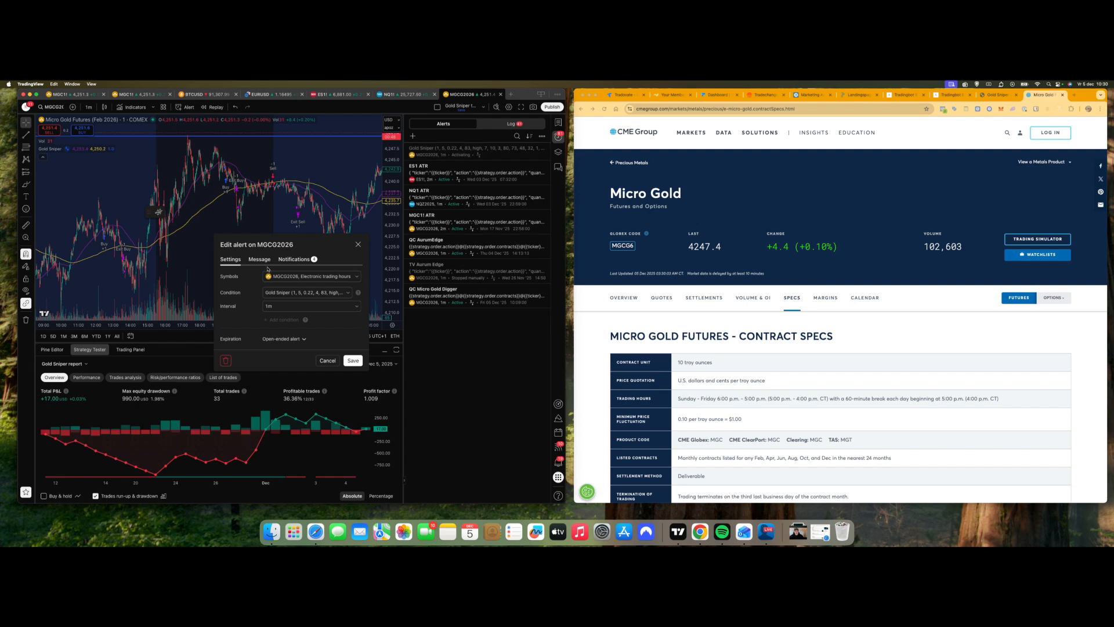
pyautogui.click(253, 284)
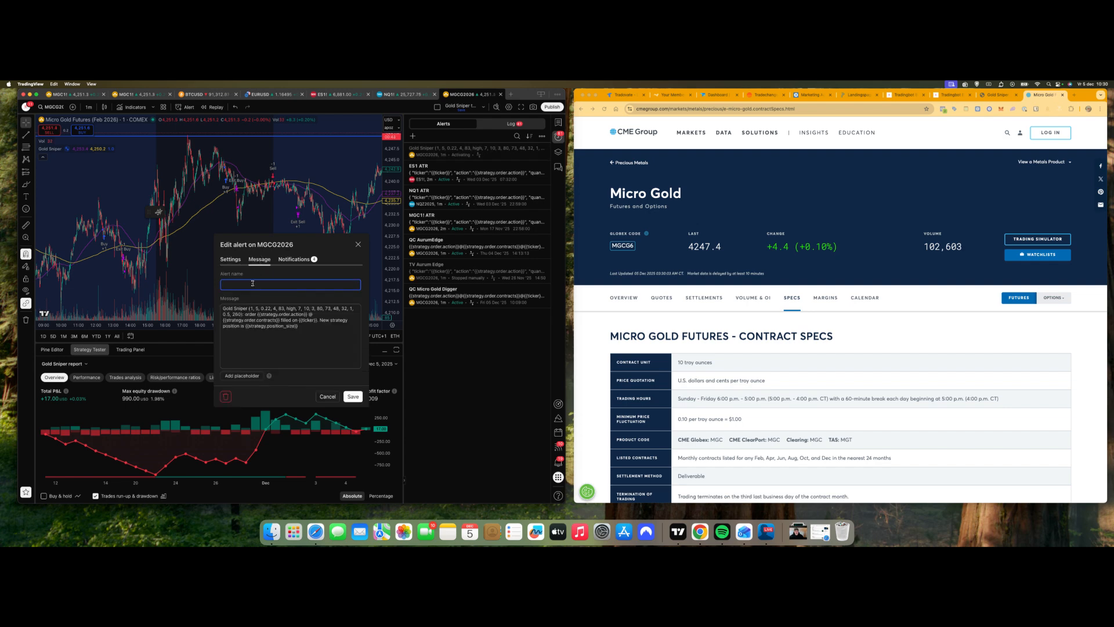
pyautogui.write('Training')
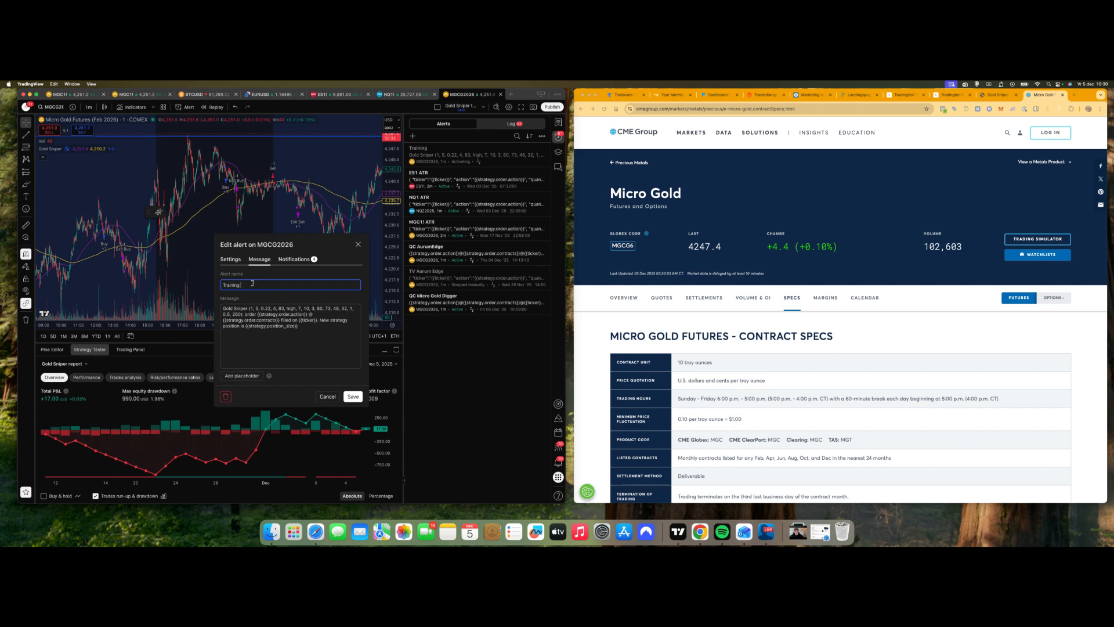
pyautogui.write('december')
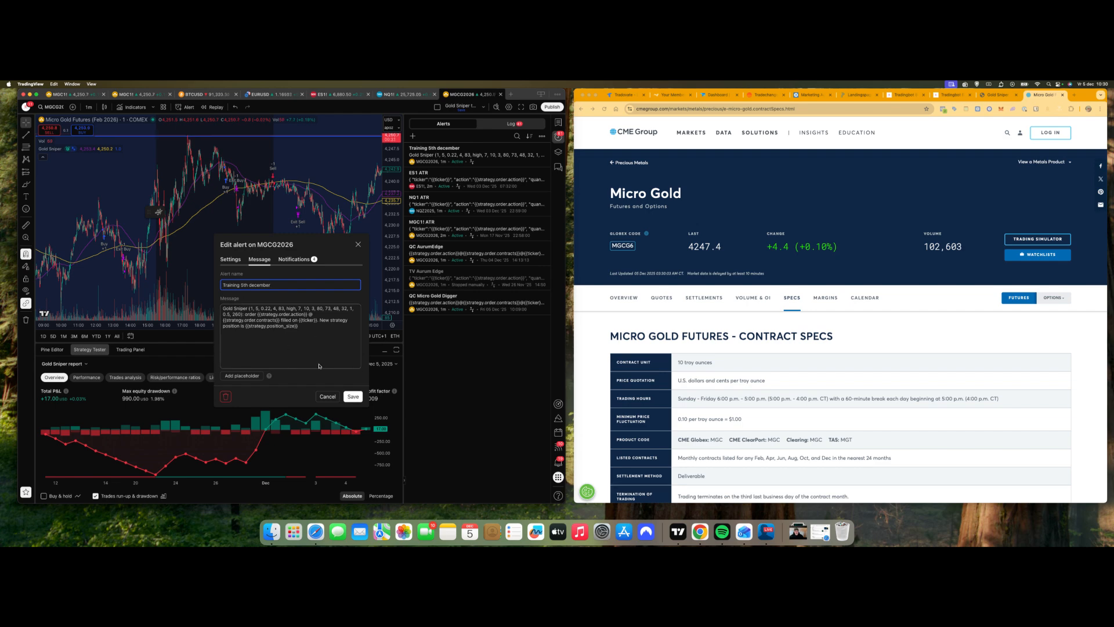
pyautogui.click(354, 397)
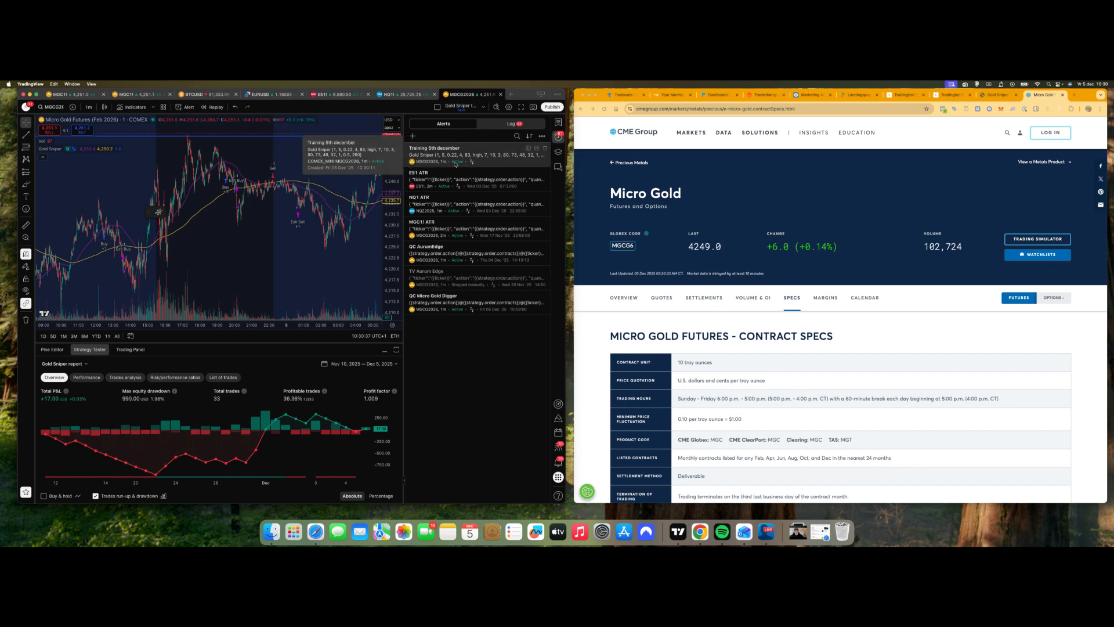
pyautogui.click(528, 148)
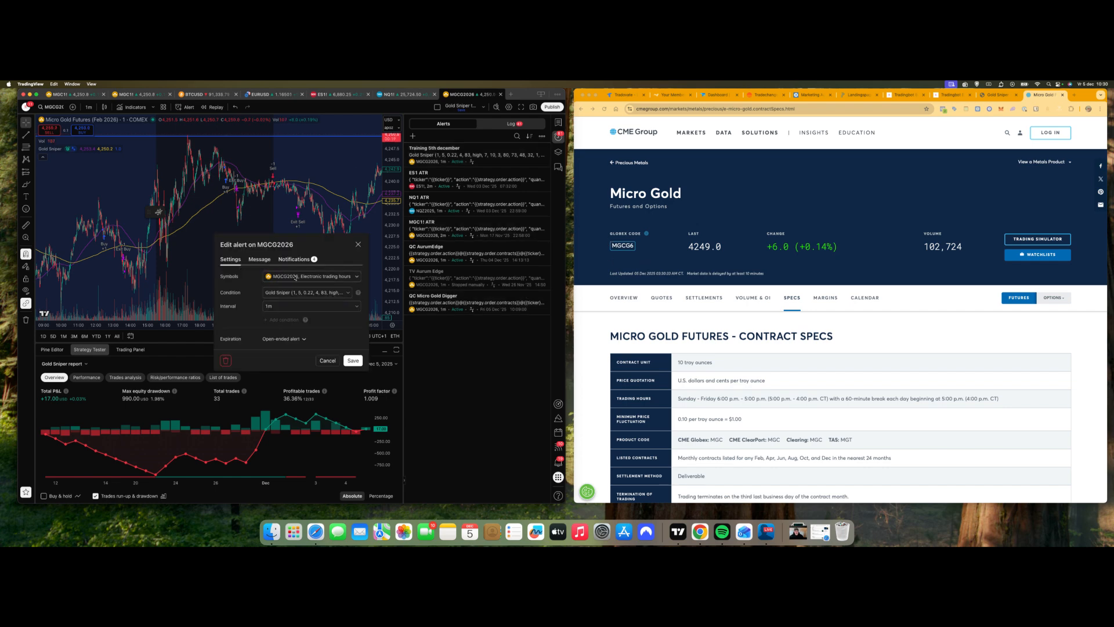
pyautogui.click(328, 361)
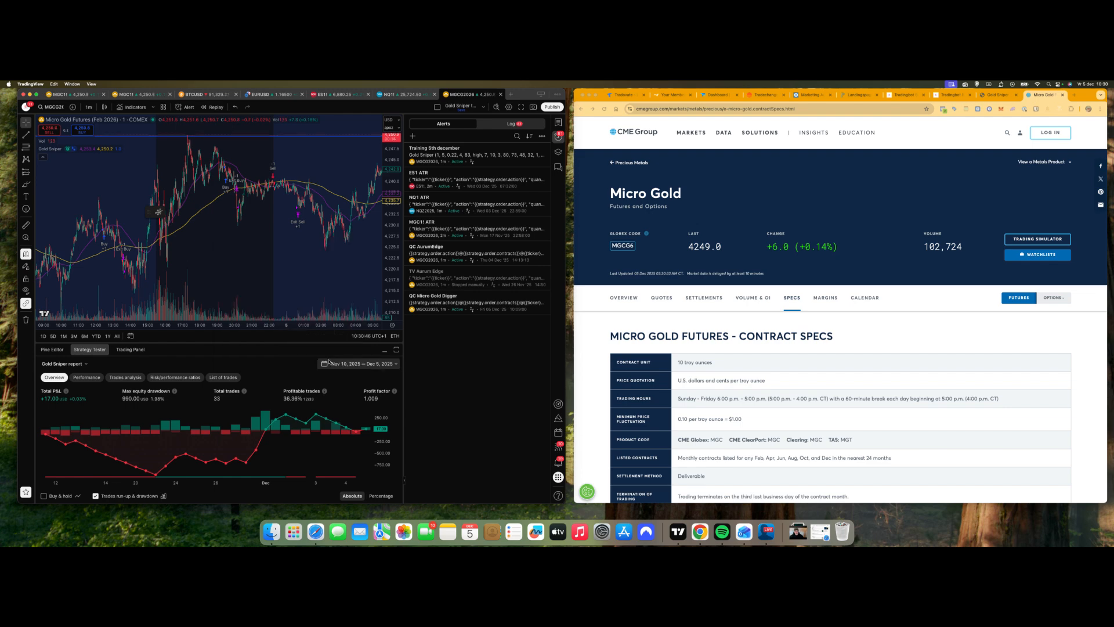
# Change the Gold Sniper chart's symbol back to the continuous Micro Gold Futures contract, MGC1!
pyautogui.click(53, 108)
pyautogui.write('M')
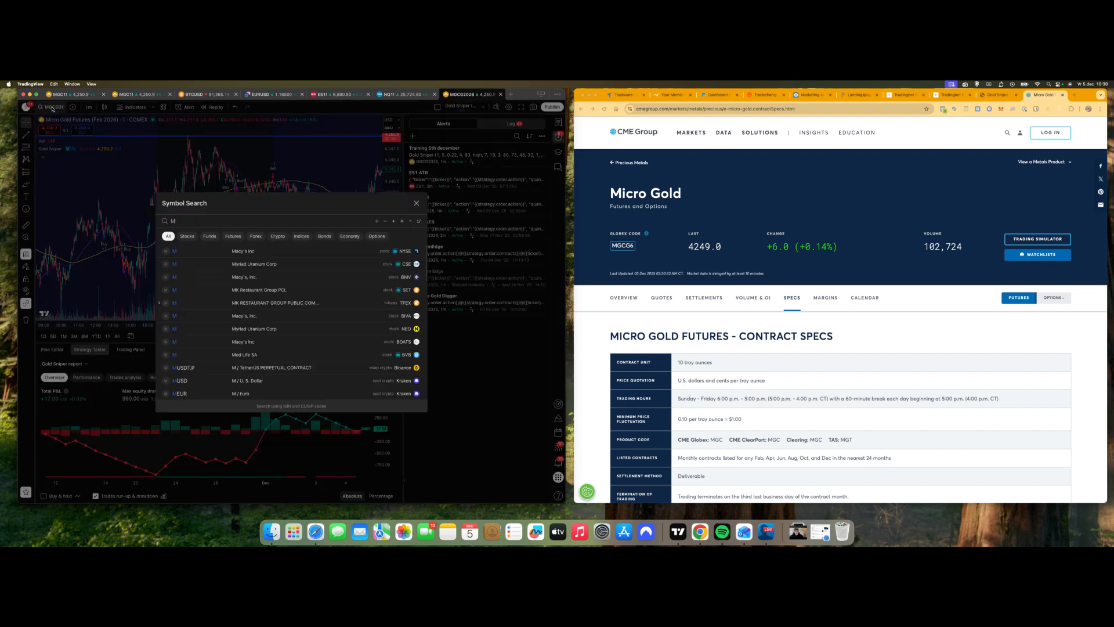
pyautogui.write('GC1')
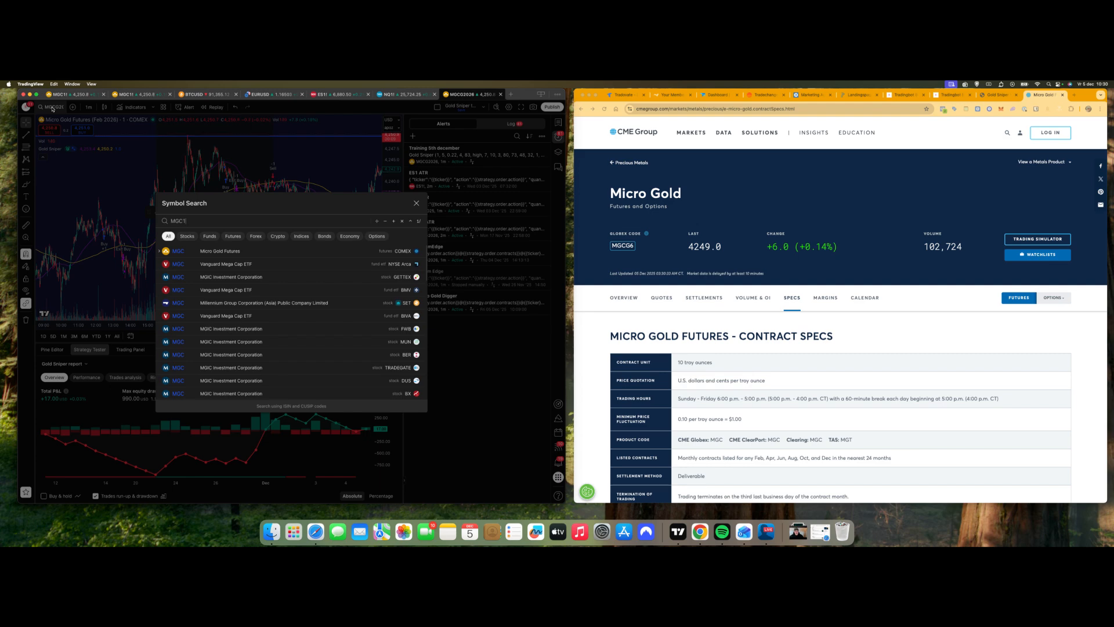
pyautogui.write('!')
pyautogui.click(203, 251)
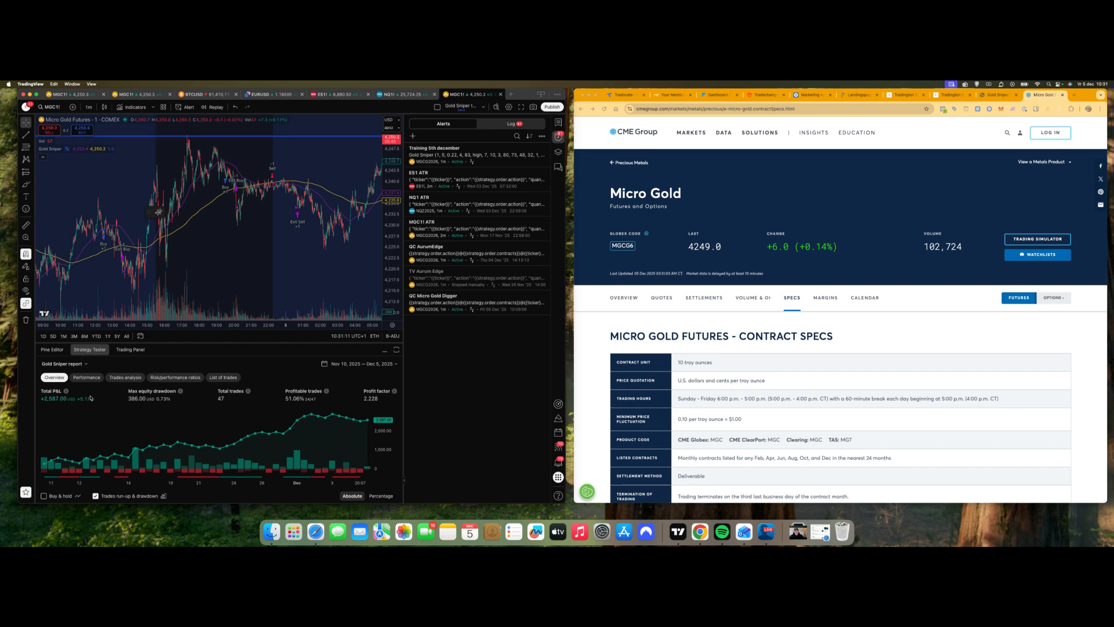
# Check the settings of the "Training 5th december" alert, save it and hide the alerts list.
pyautogui.click(537, 149)
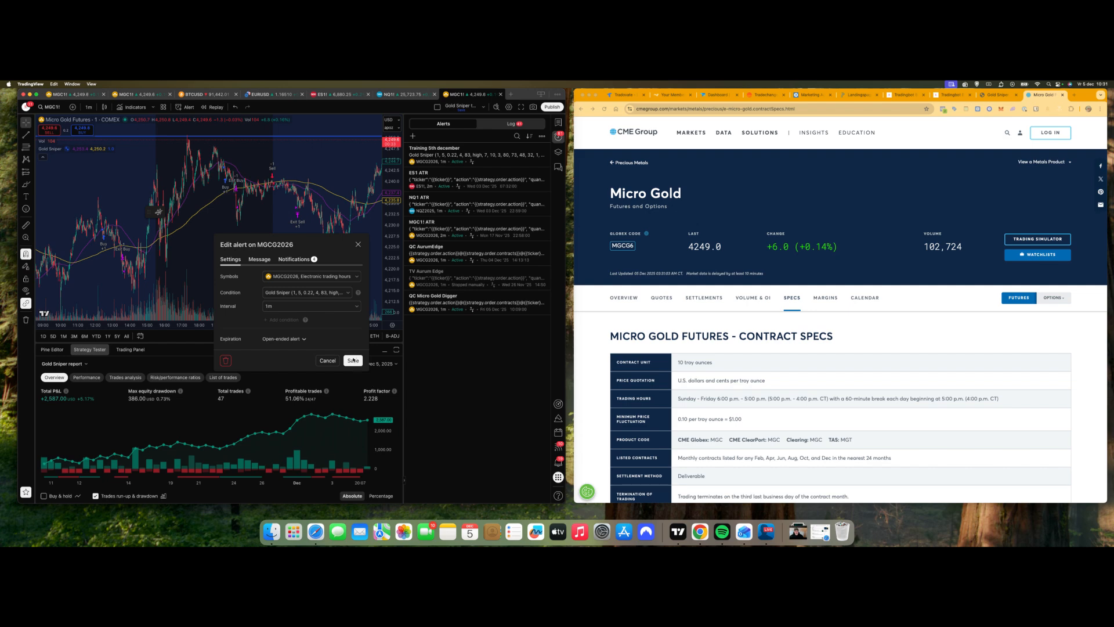
pyautogui.click(352, 360)
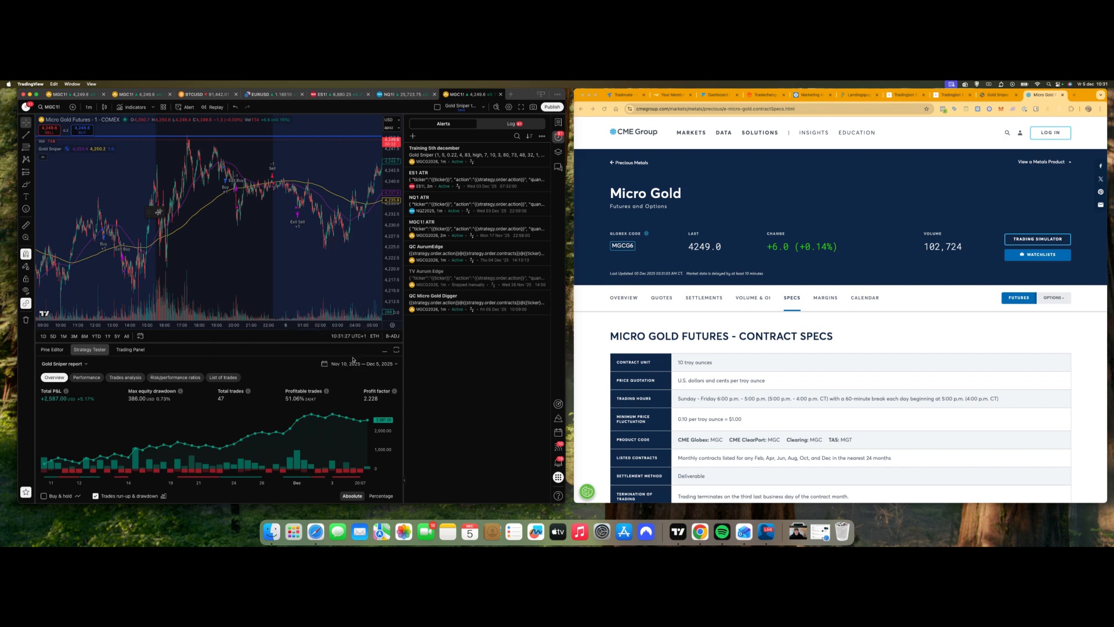
pyautogui.click(557, 137)
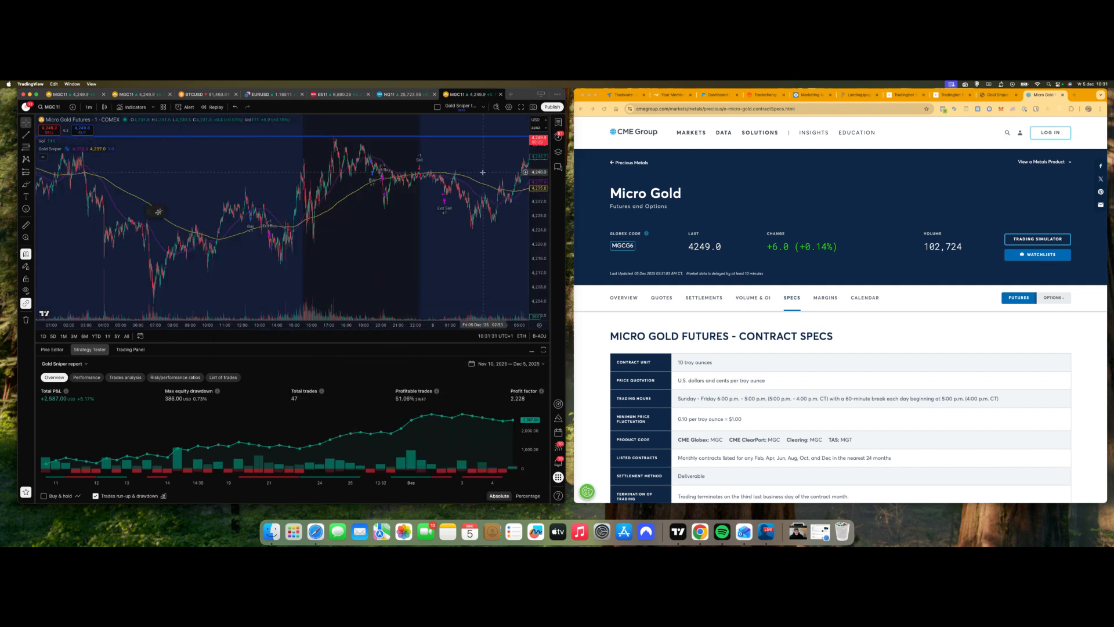